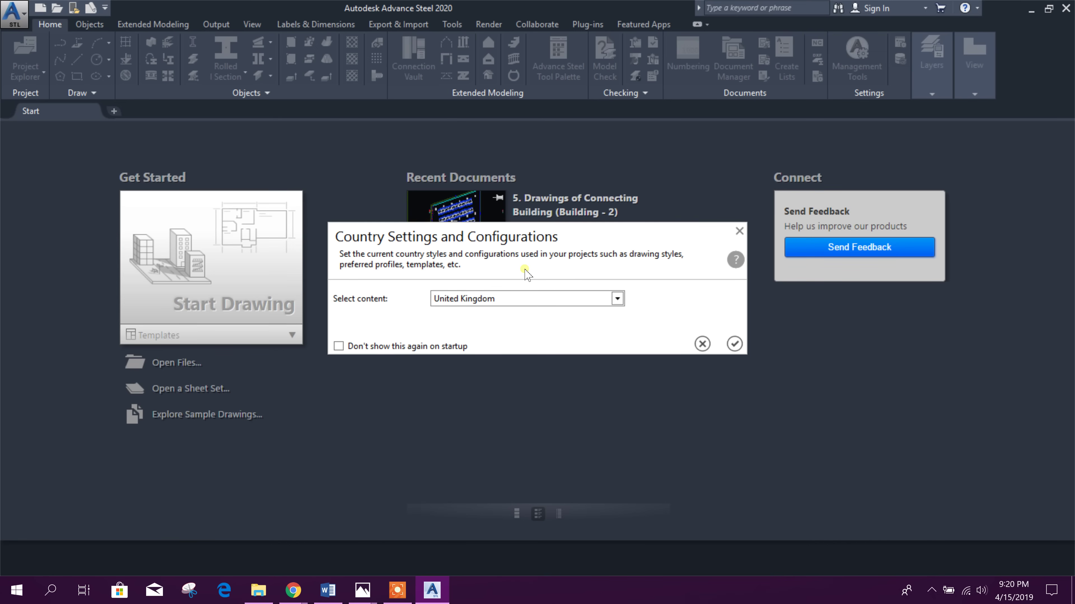
- Set the country content to International and confirm the startup configuration
drag(554, 239, 552, 192)
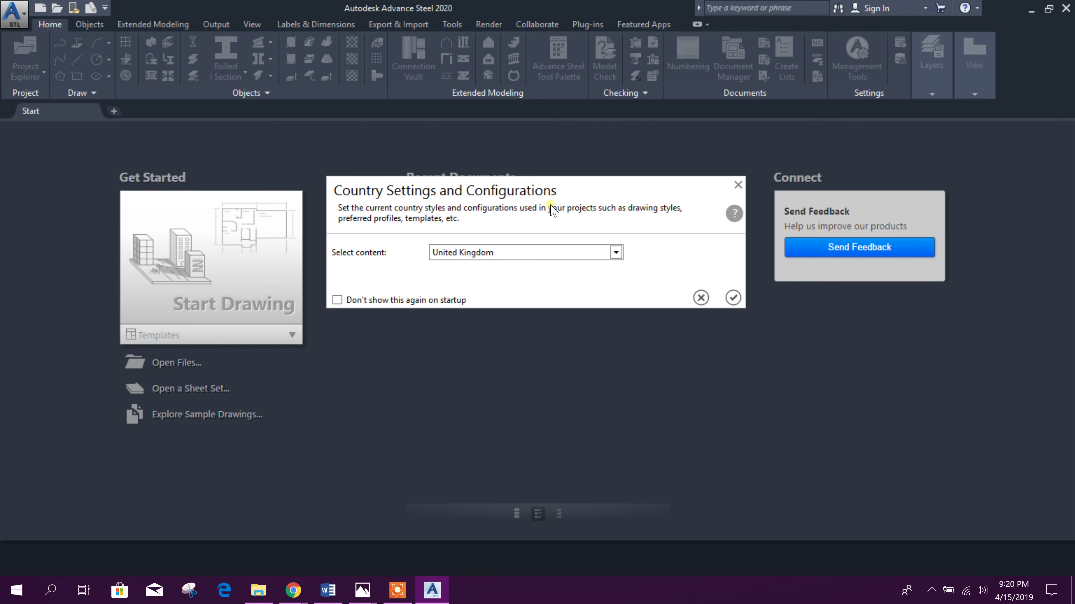
click(591, 254)
click(490, 295)
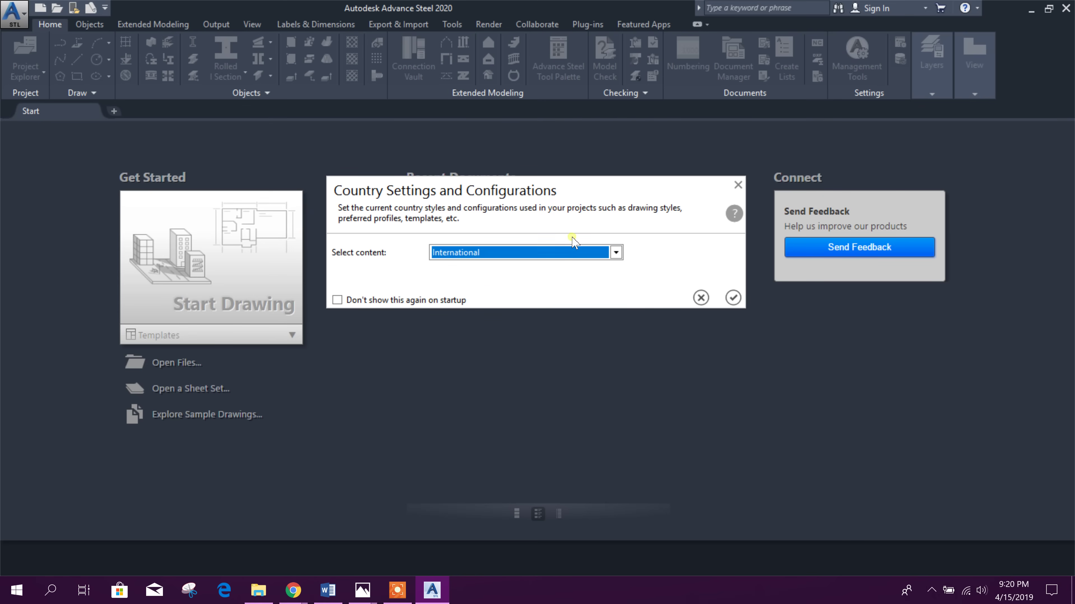
drag(572, 194, 569, 184)
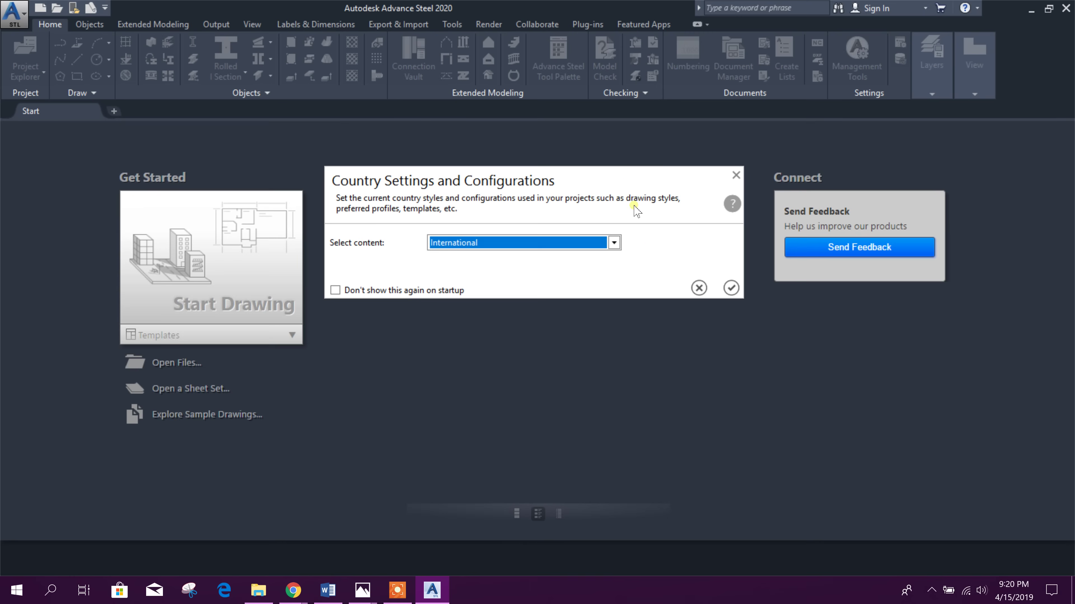
drag(634, 186, 654, 188)
click(634, 245)
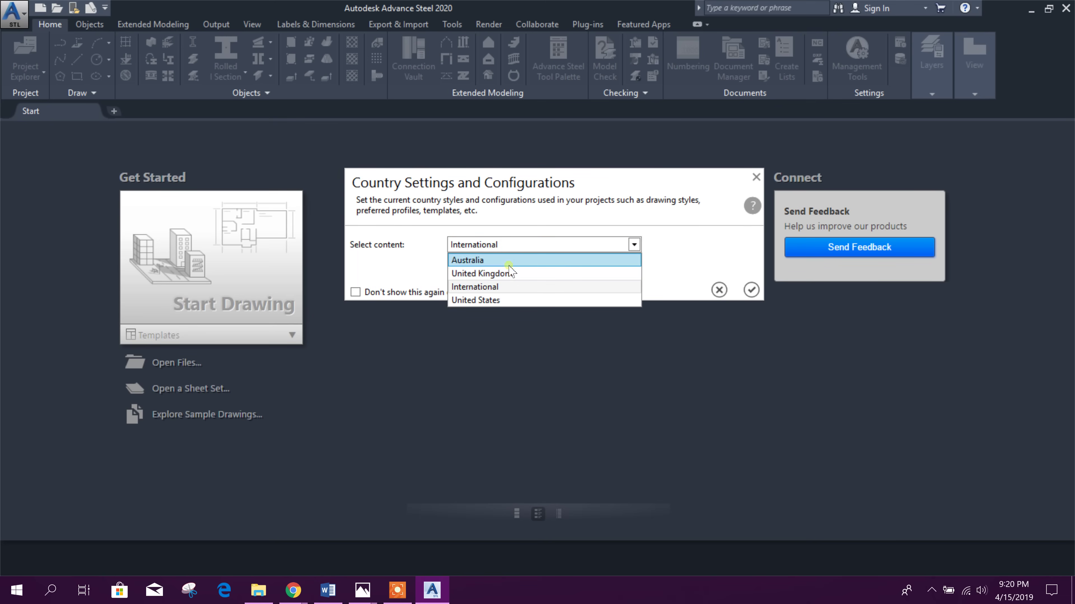
click(538, 287)
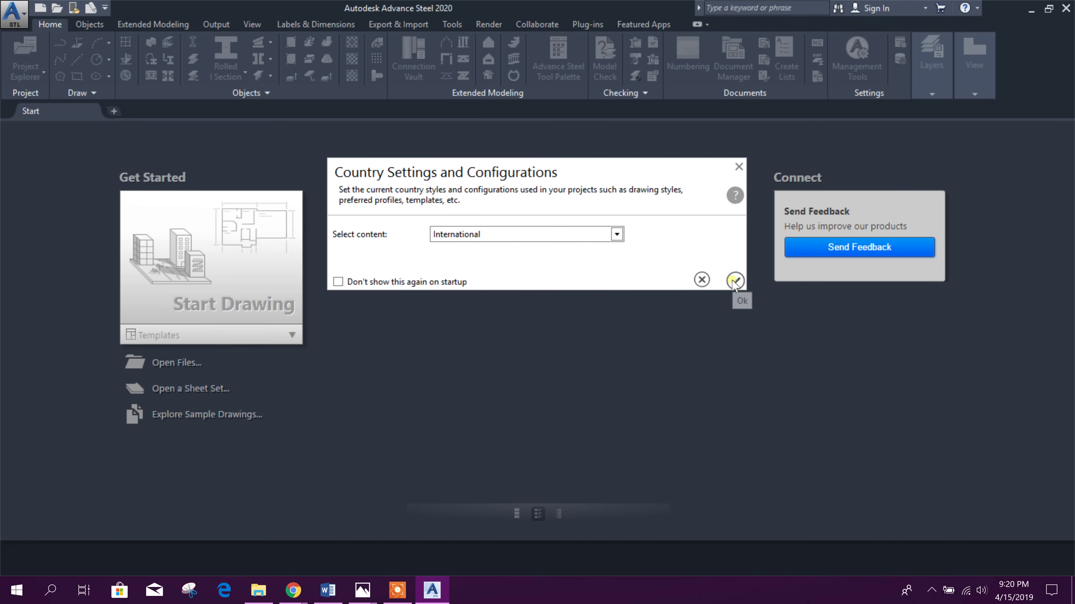
click(750, 290)
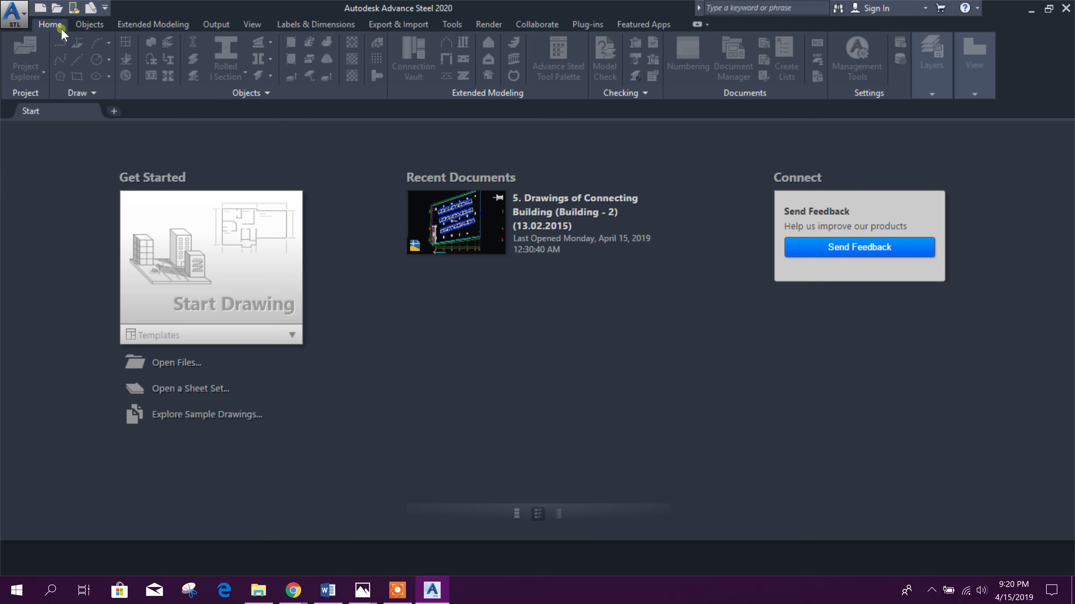
- Start a new drawing and bring up the structural object tools for creating grids
click(220, 276)
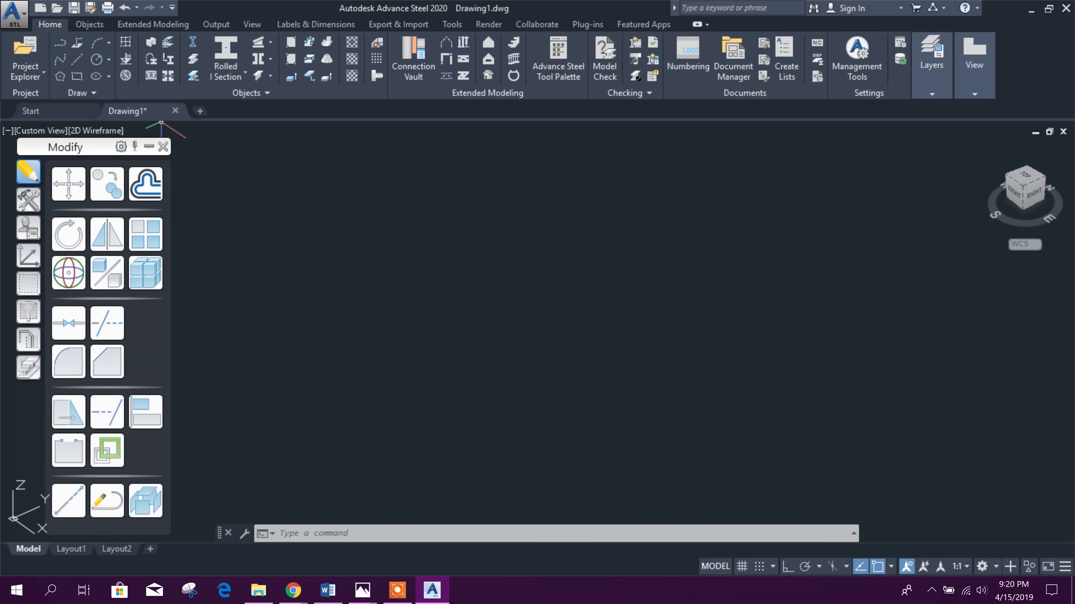
click(89, 26)
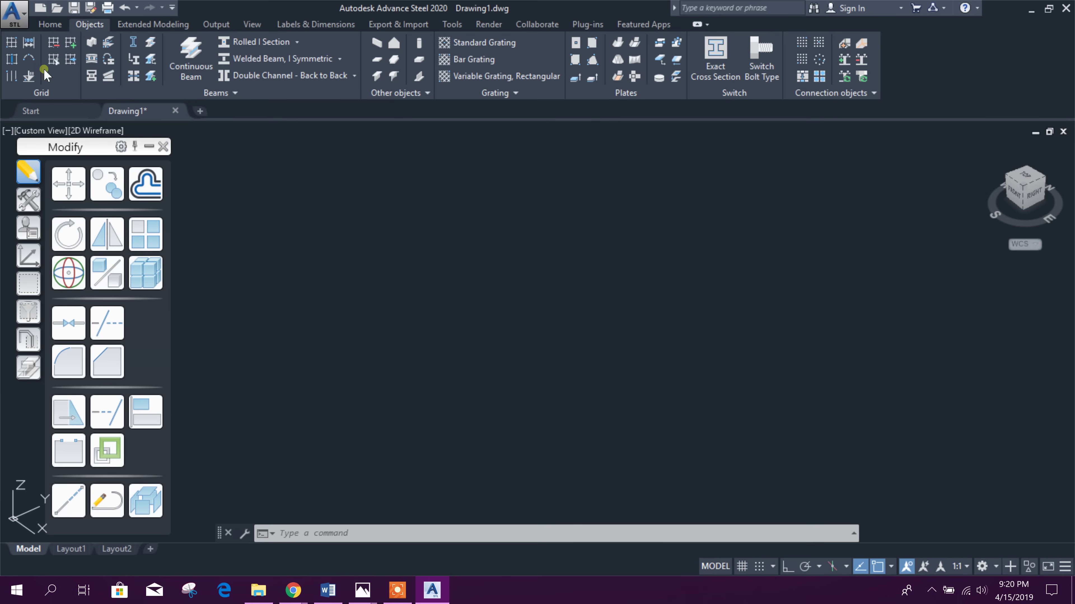
click(9, 45)
- Switch to Photos to examine the GRID2.png and GRID1.png layouts, then return to Advance Steel
click(362, 590)
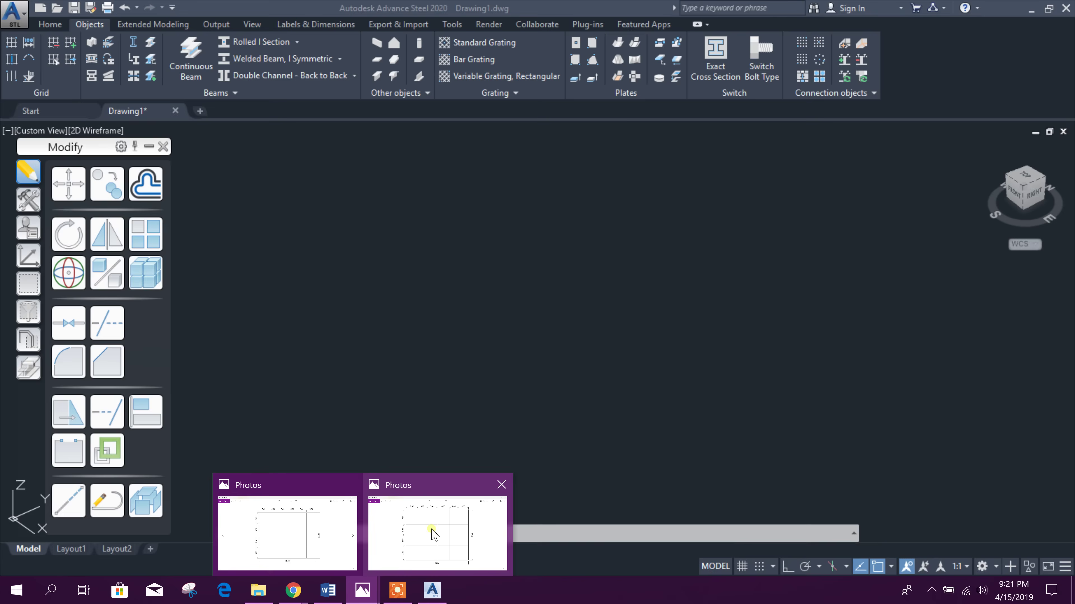
click(433, 535)
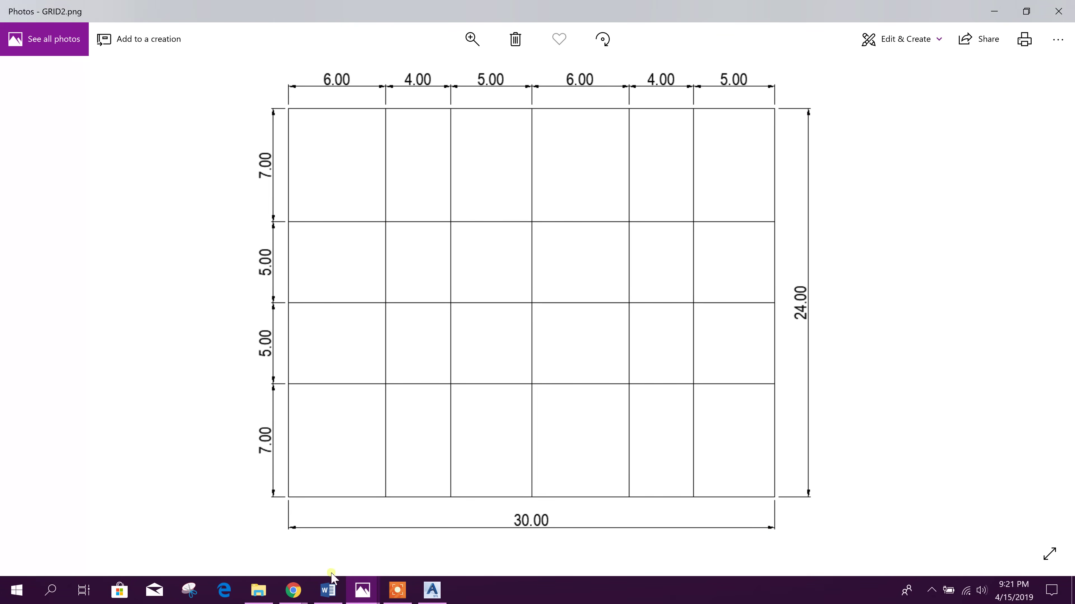
click(361, 589)
click(313, 541)
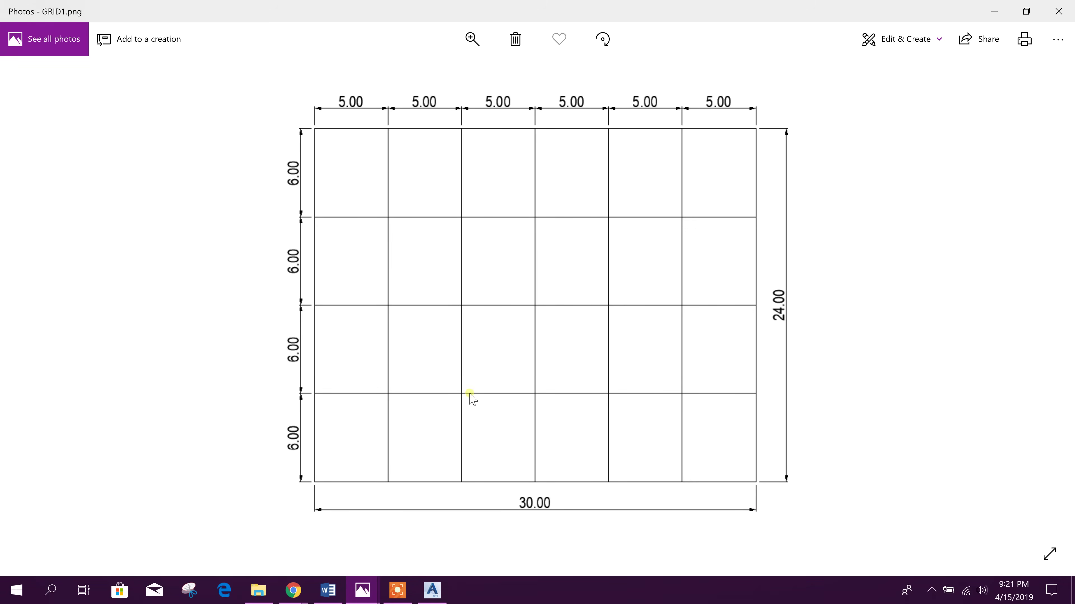
click(435, 600)
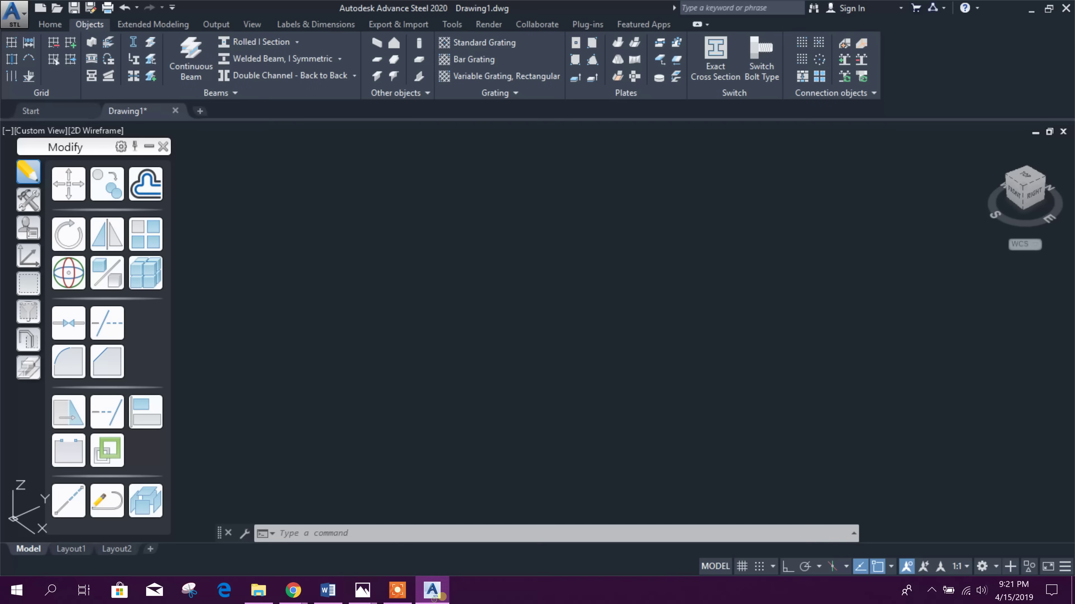
- Start a rectangular grid by two diagonal points with its origin at 0,0
middle_drag(575, 343, 428, 373)
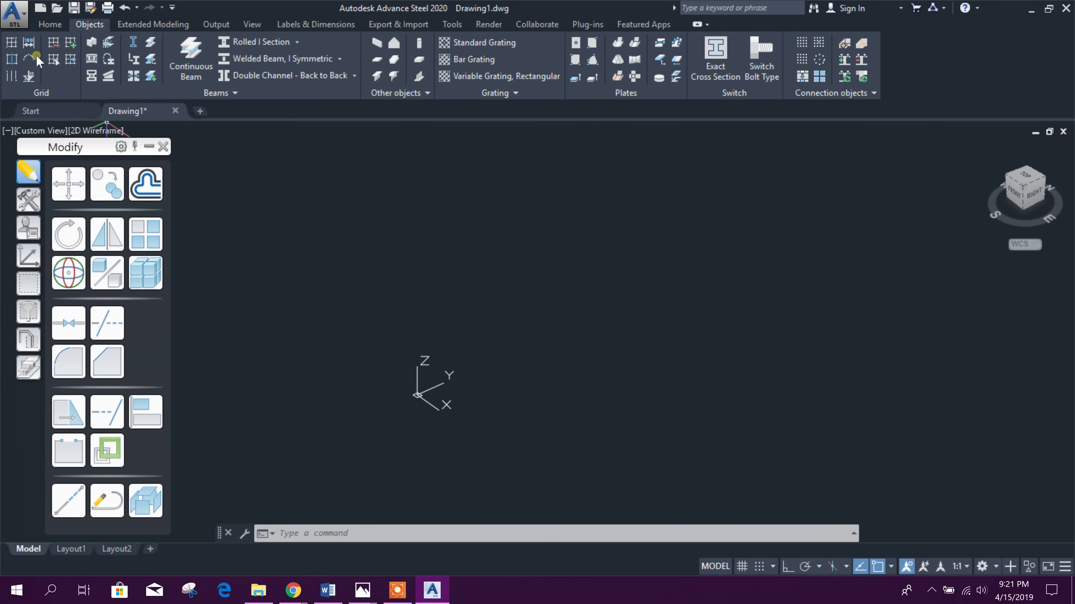
click(12, 43)
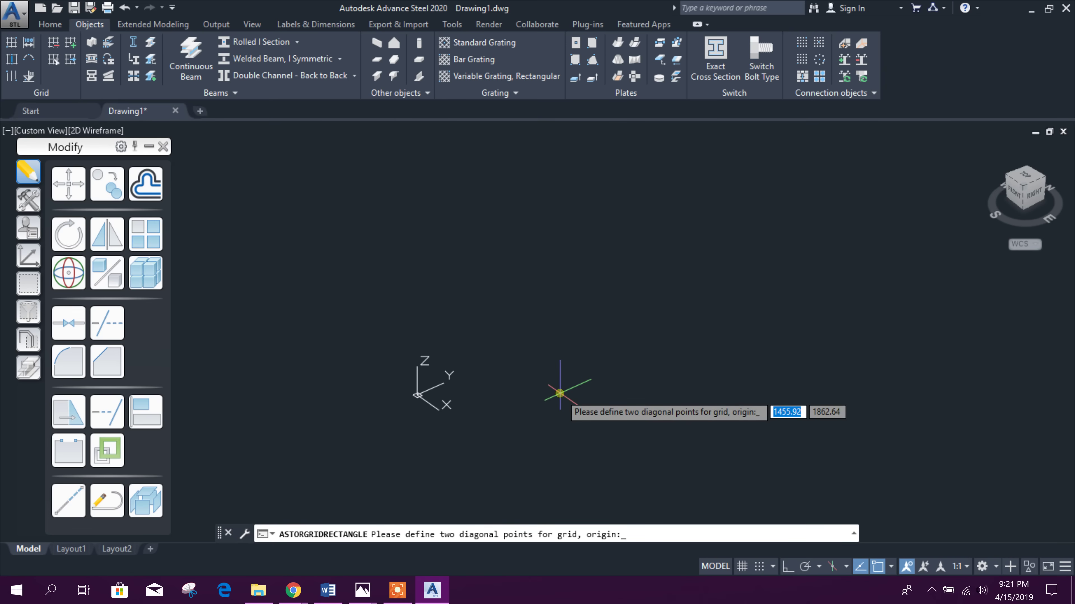
text(0)
key(Tab)
text(0)
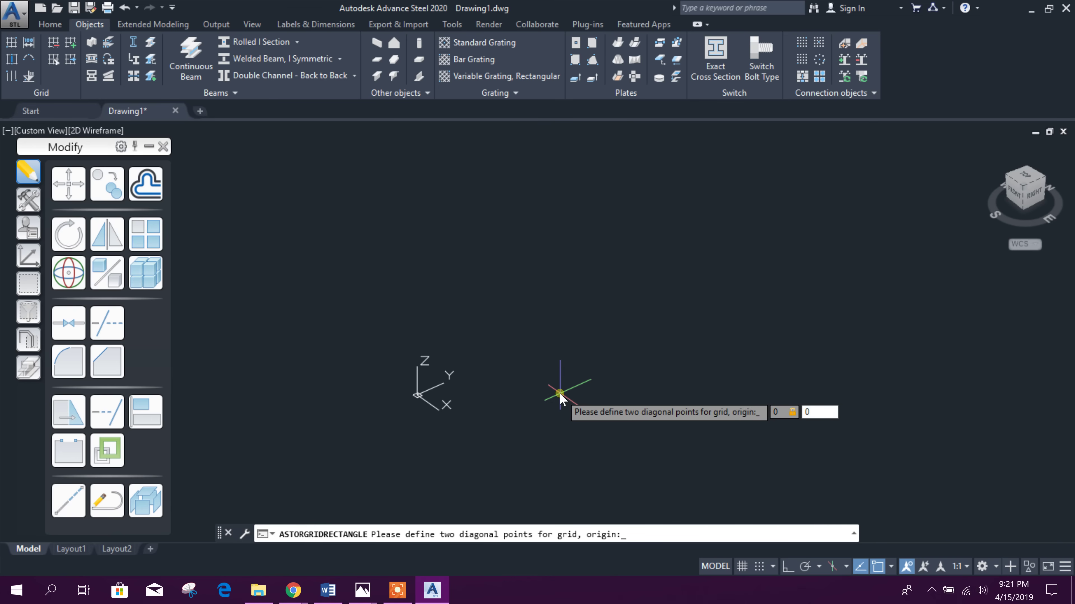
key(Return)
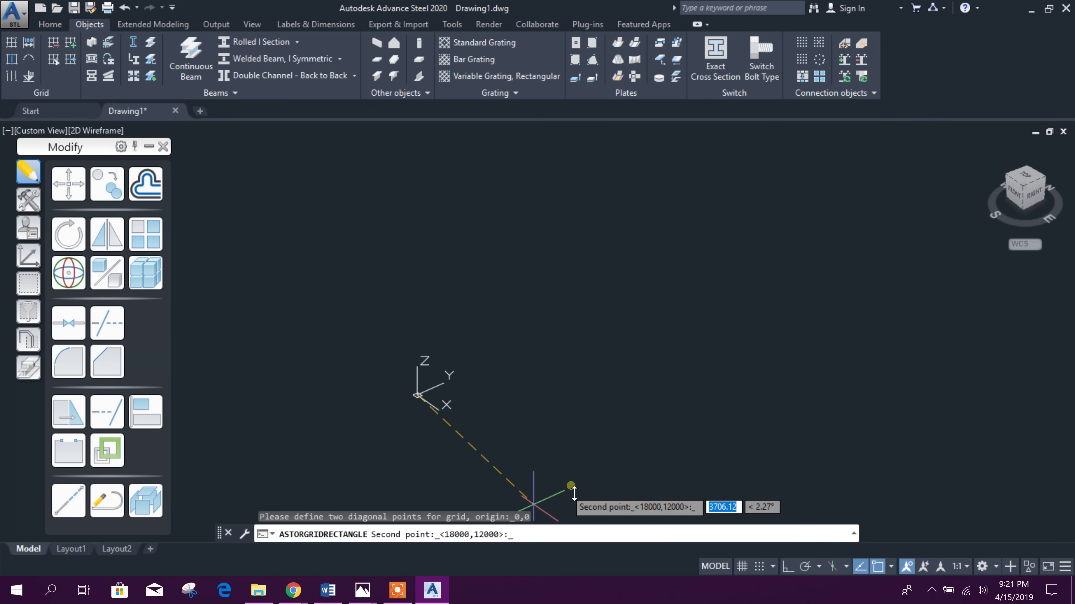
- Check the overall dimensions in the Photos grid images, then set the grid's opposite corner in Advance Steel at 30000,24000 from the origin
mouse_move(363, 588)
click(423, 543)
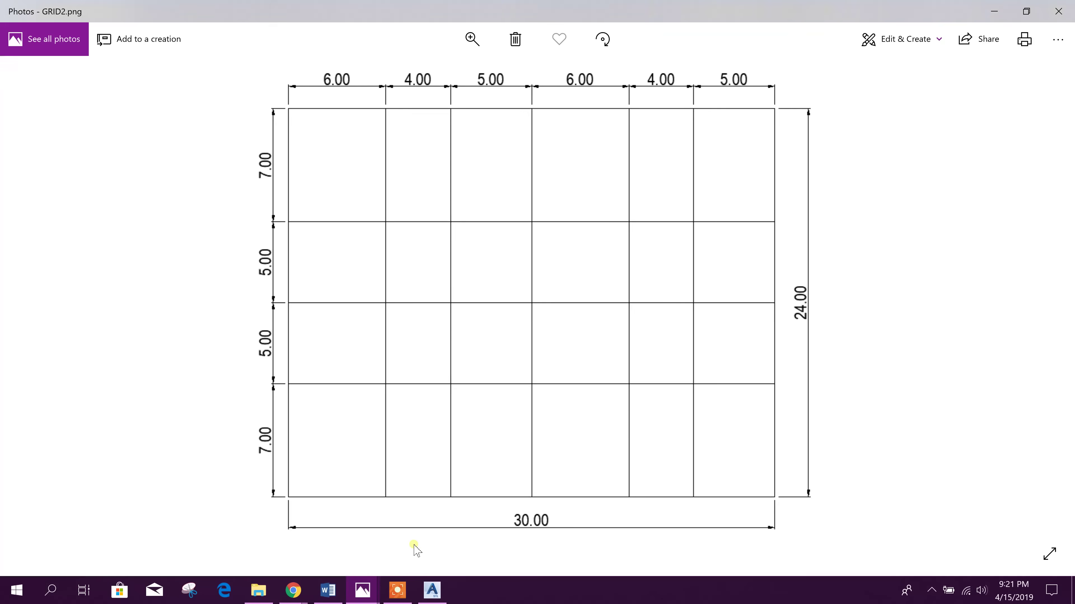
click(319, 545)
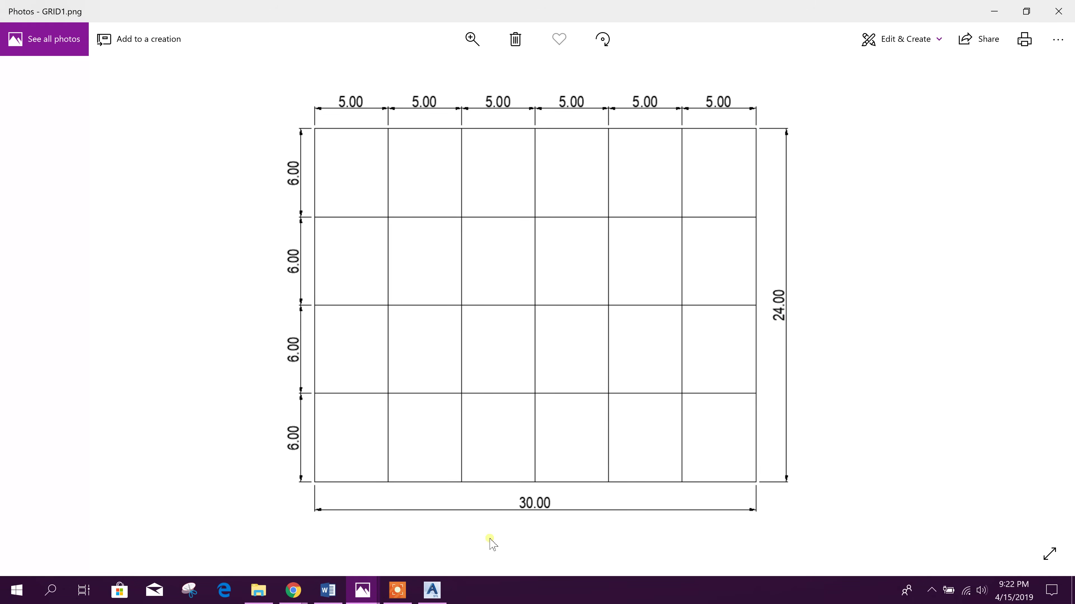
click(433, 590)
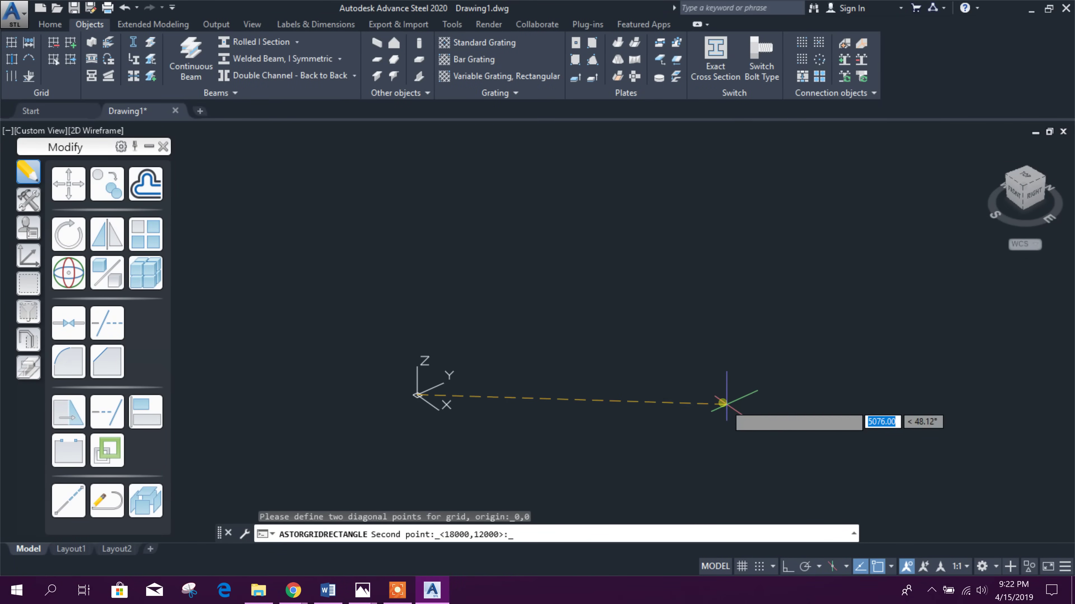
text(30000)
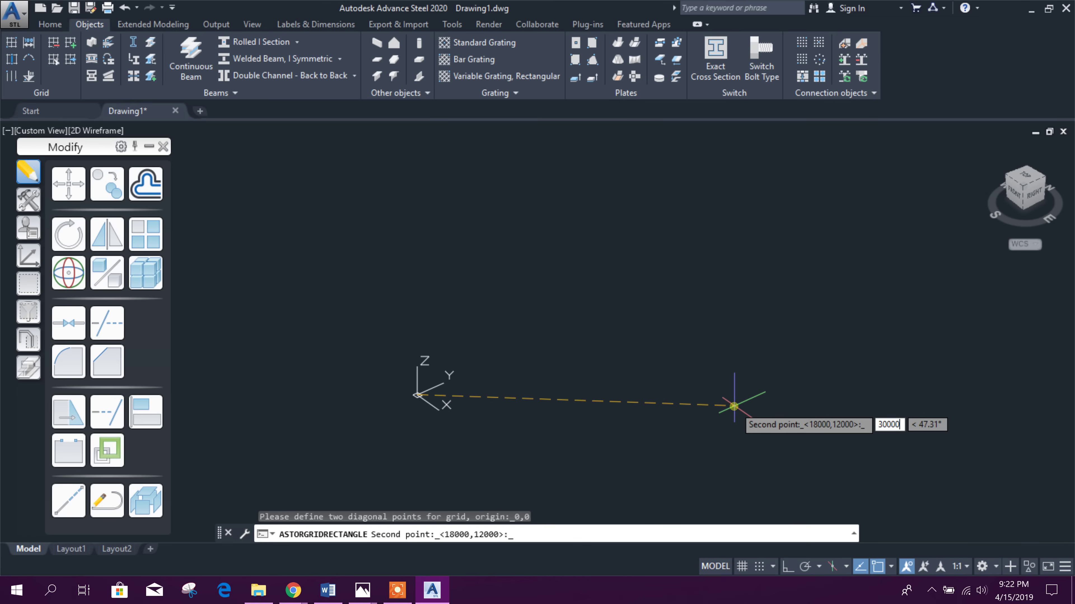
key(Tab)
text(20)
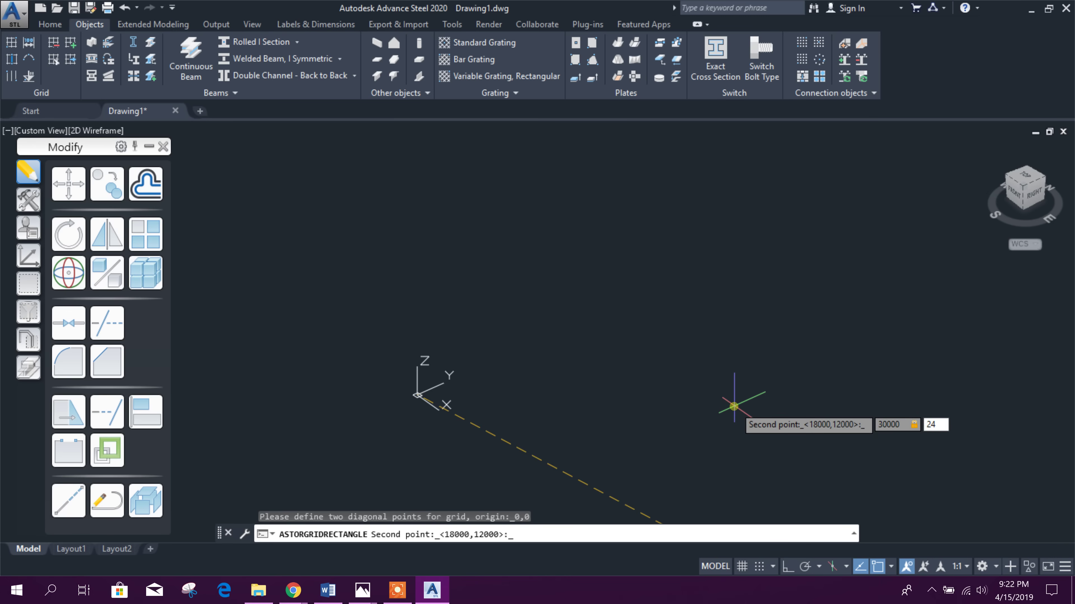
text(00>:_@30)
key(Return)
scroll(719, 394, down, 3)
scroll(703, 359, up, 2)
scroll(703, 359, up, 3)
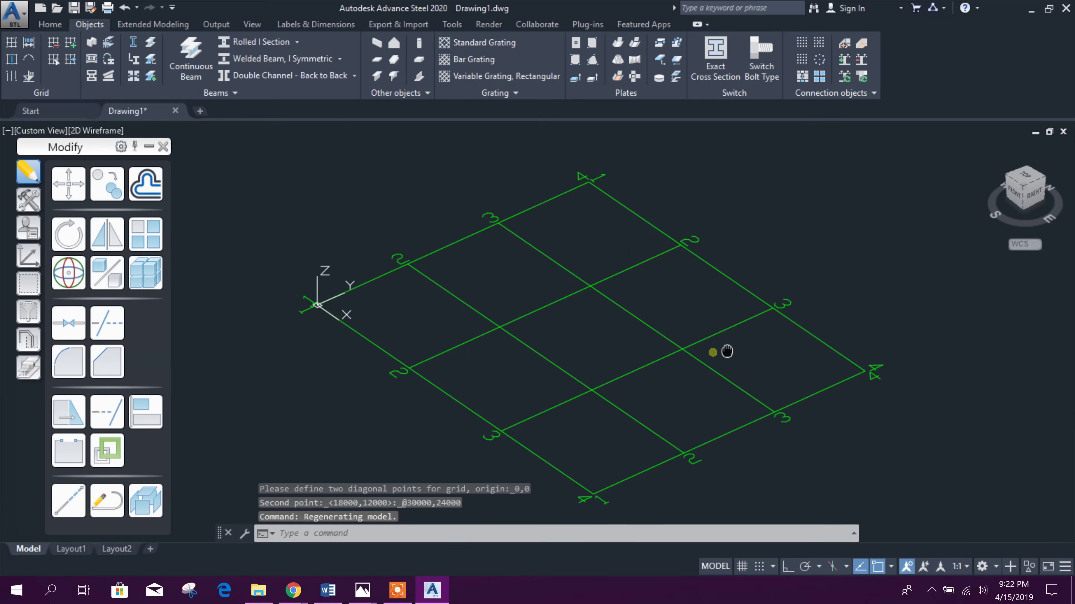
- Check the bay spacings of GRID1.png in Photos, then return to Advance Steel and orient the grid in Top view with north up
mouse_move(373, 580)
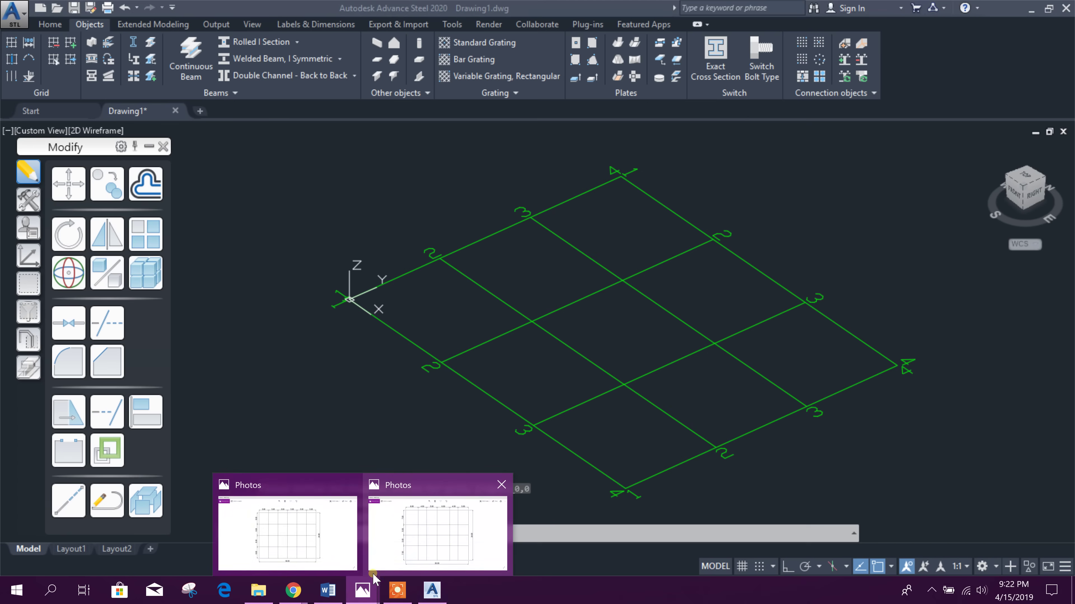
click(382, 524)
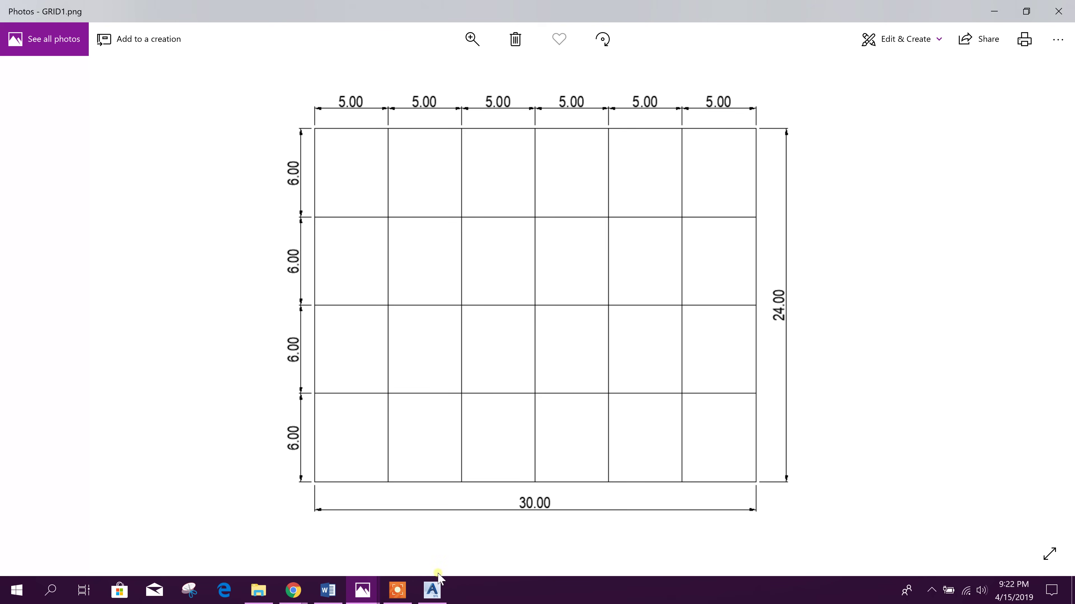
click(433, 589)
shift+middle_drag(624, 345, 631, 347)
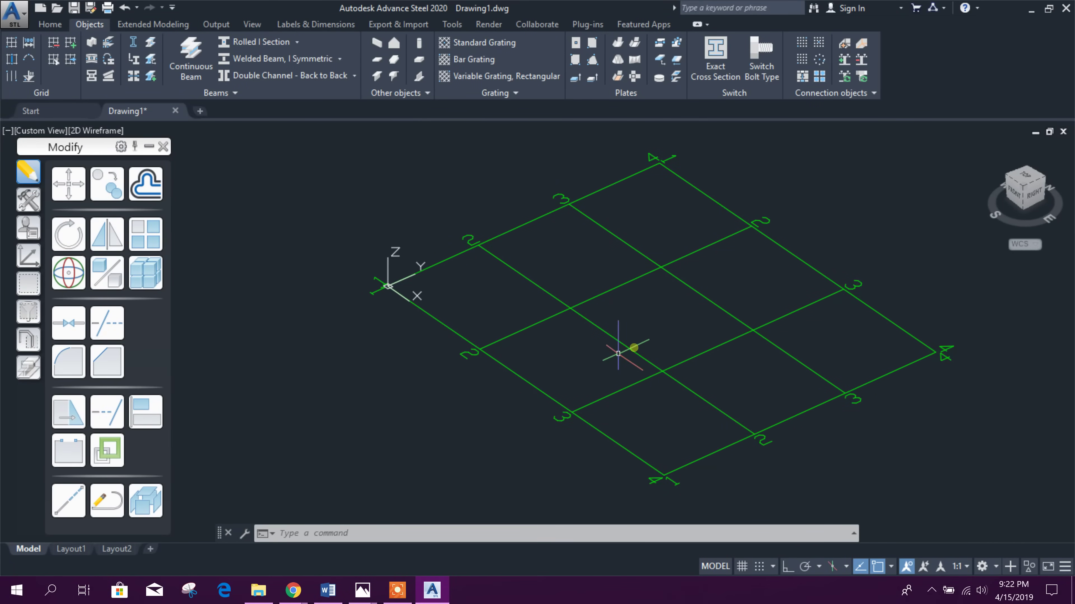
click(1024, 184)
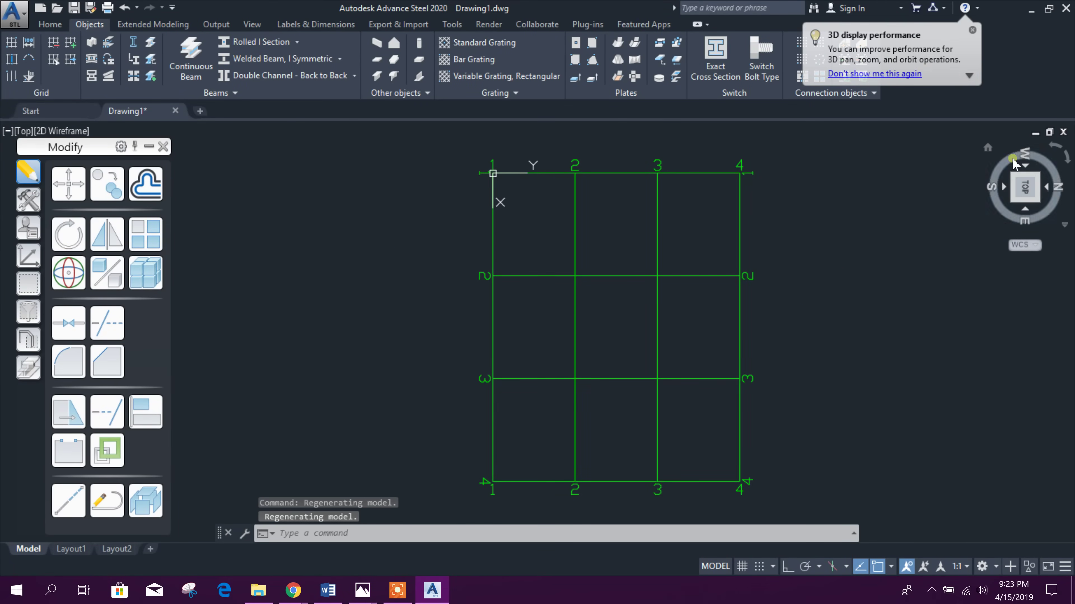
click(1053, 148)
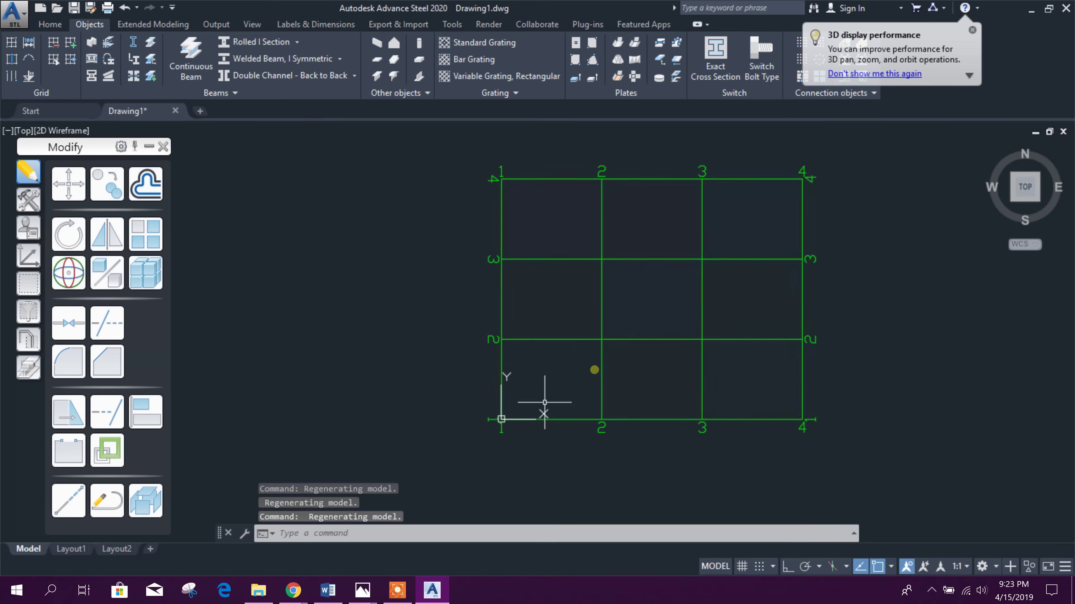
scroll(617, 322, down, 1)
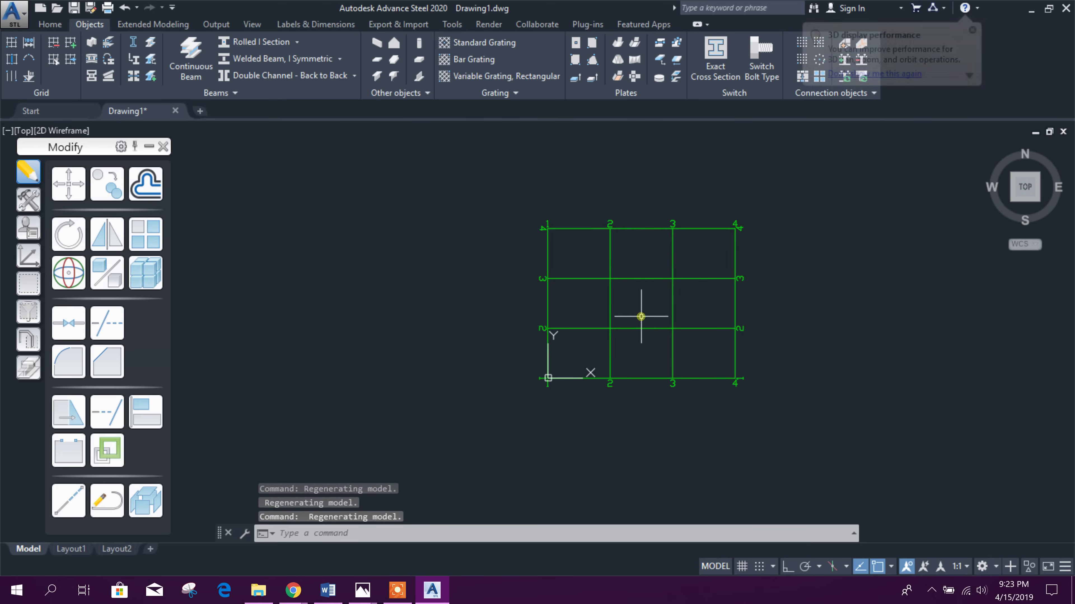
scroll(624, 277, up, 1)
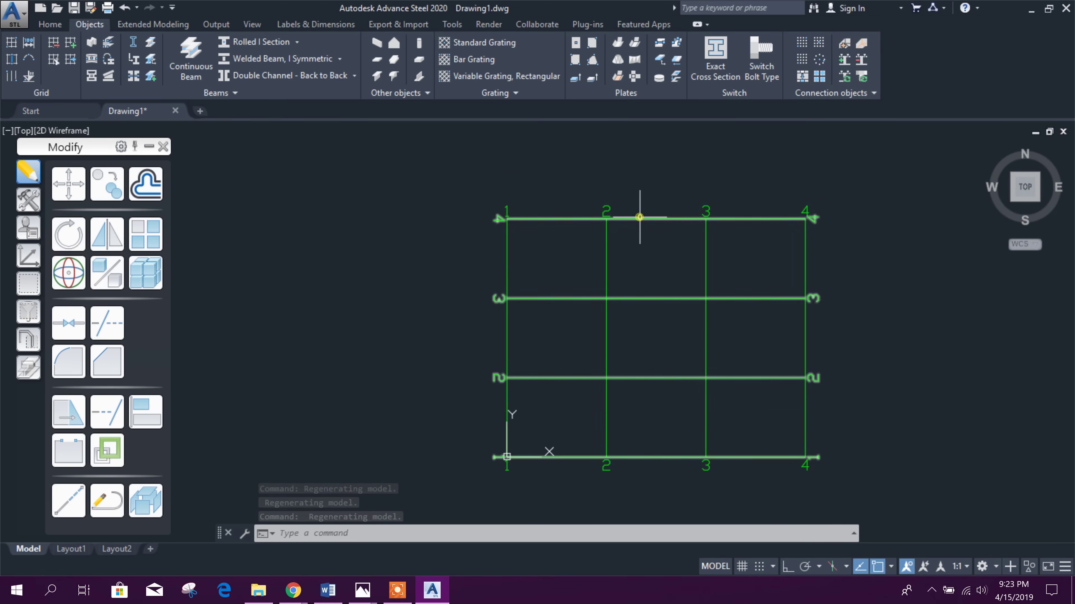
- Label the grid's vertical axes automatically with capital letters and give them the Edging balloon frame
double_click(607, 427)
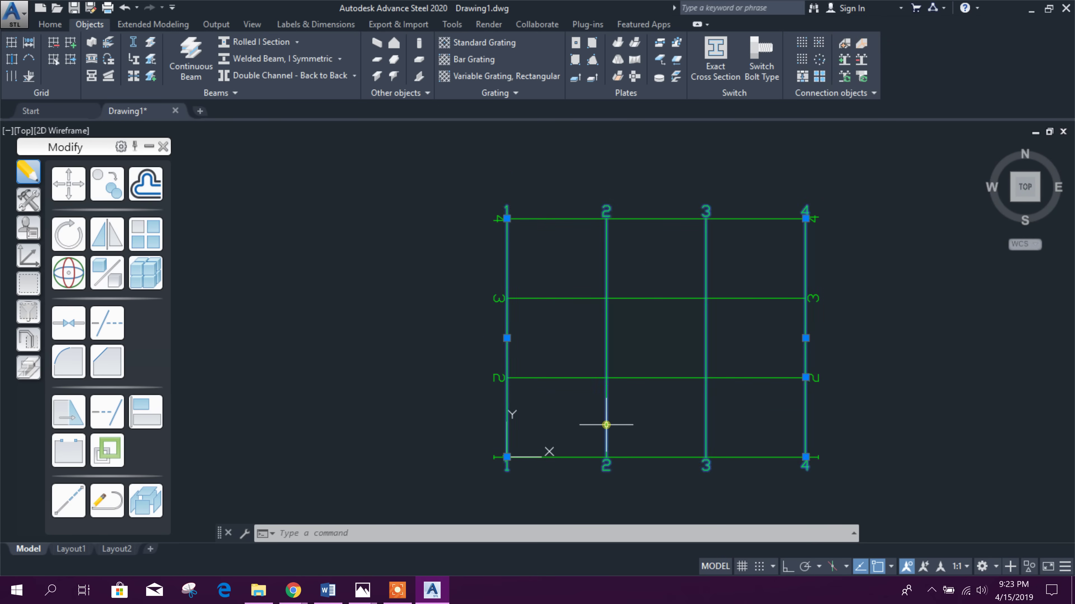
drag(758, 265, 754, 175)
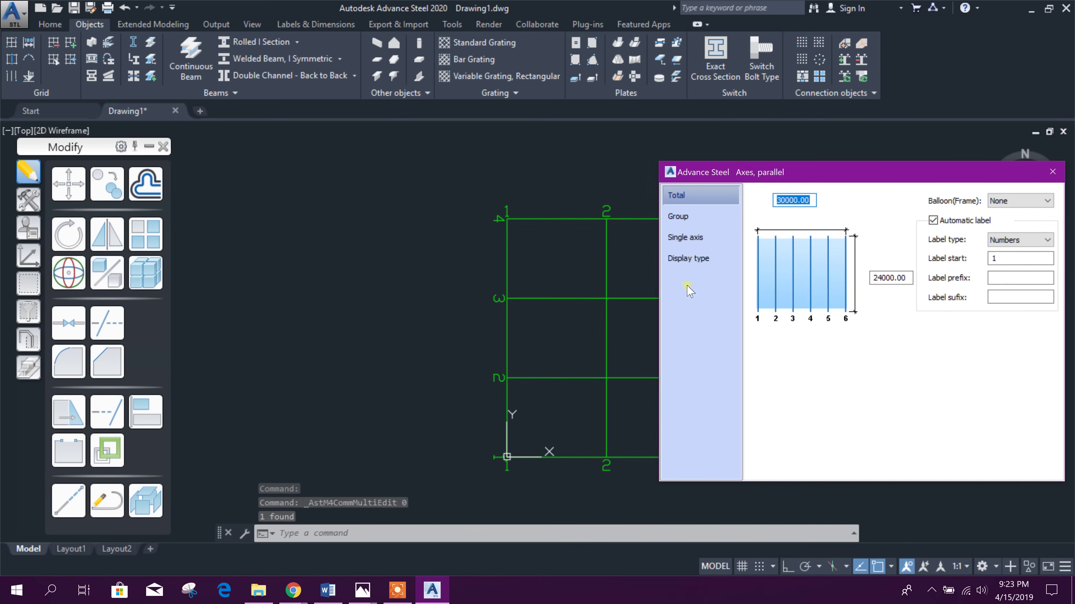
drag(846, 171, 699, 165)
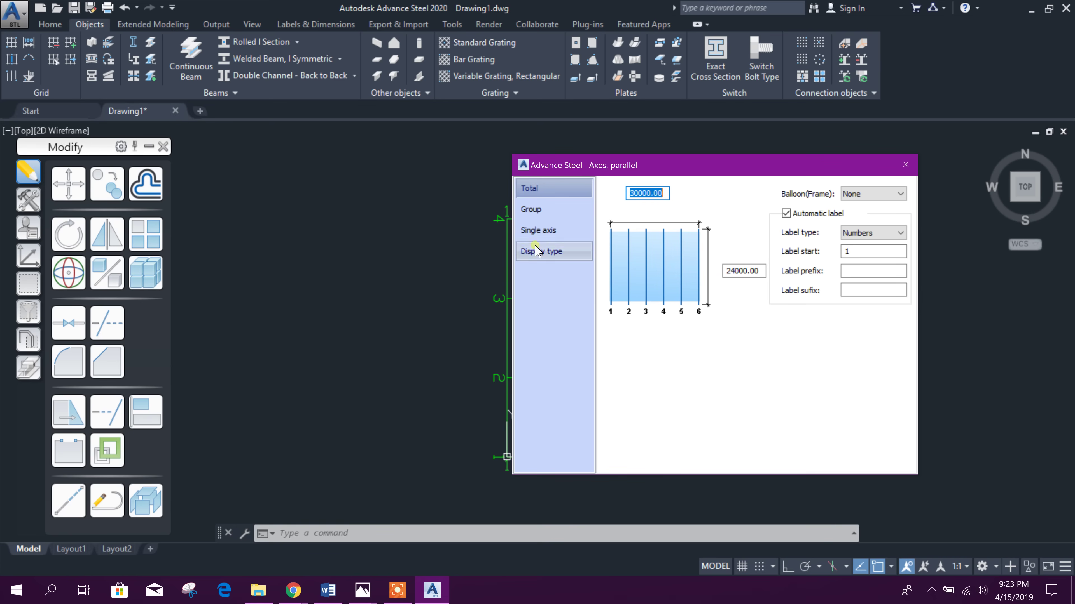
click(868, 235)
click(871, 255)
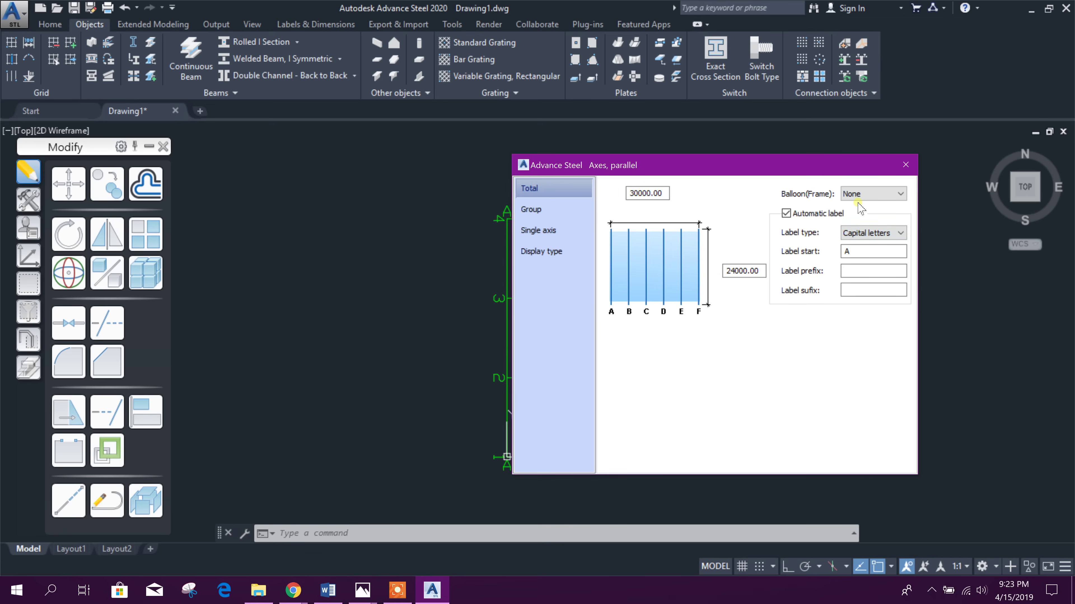
click(866, 194)
click(863, 219)
drag(812, 164, 905, 169)
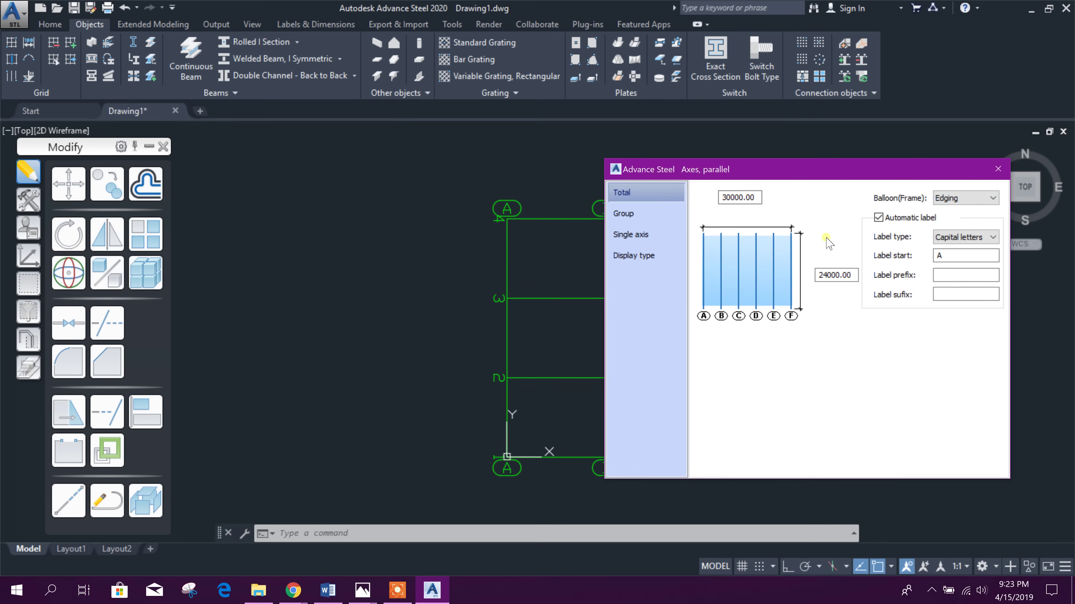
- Set the lettered axis group to 7 axes at a distance of 5000
click(648, 213)
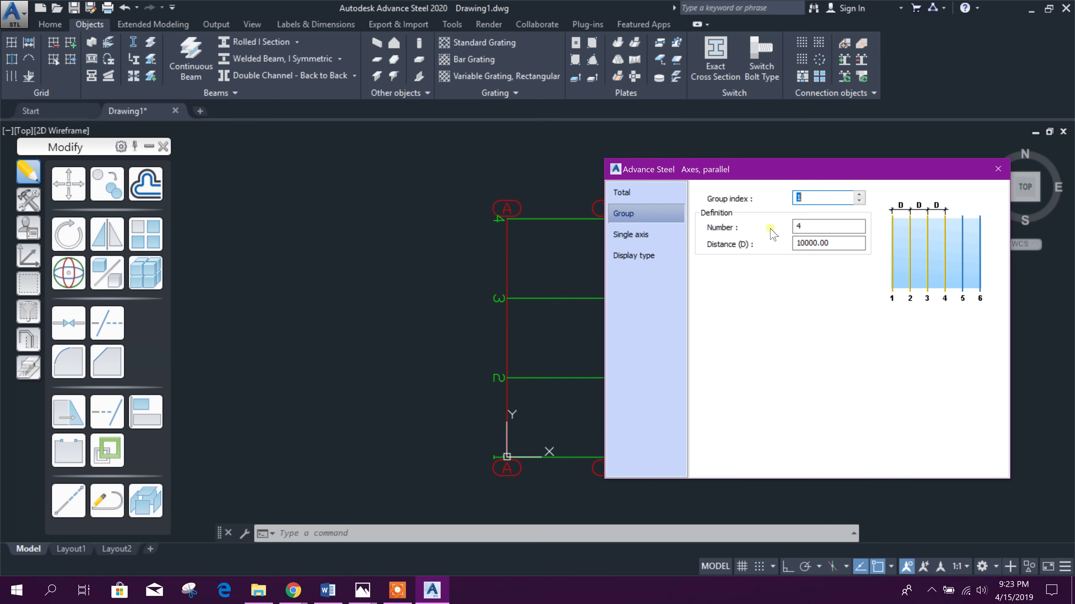
click(647, 234)
click(623, 213)
text(7)
double_click(847, 242)
text(5000.00)
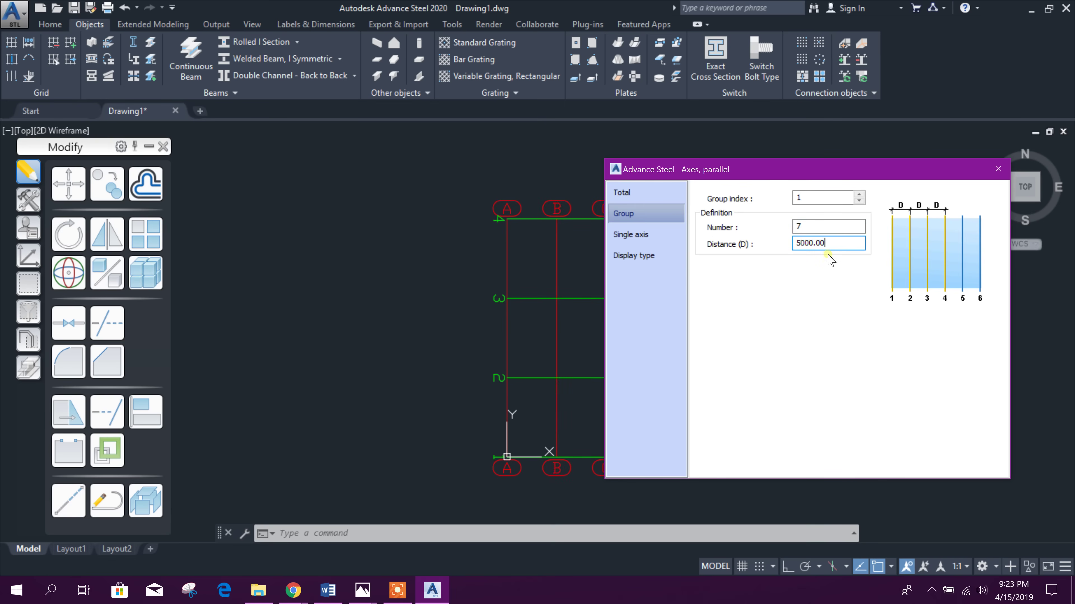
- Check the lettered axes' count and spacing against GRID1.png in Photos, then return to their group settings in Advance Steel
drag(817, 170, 698, 185)
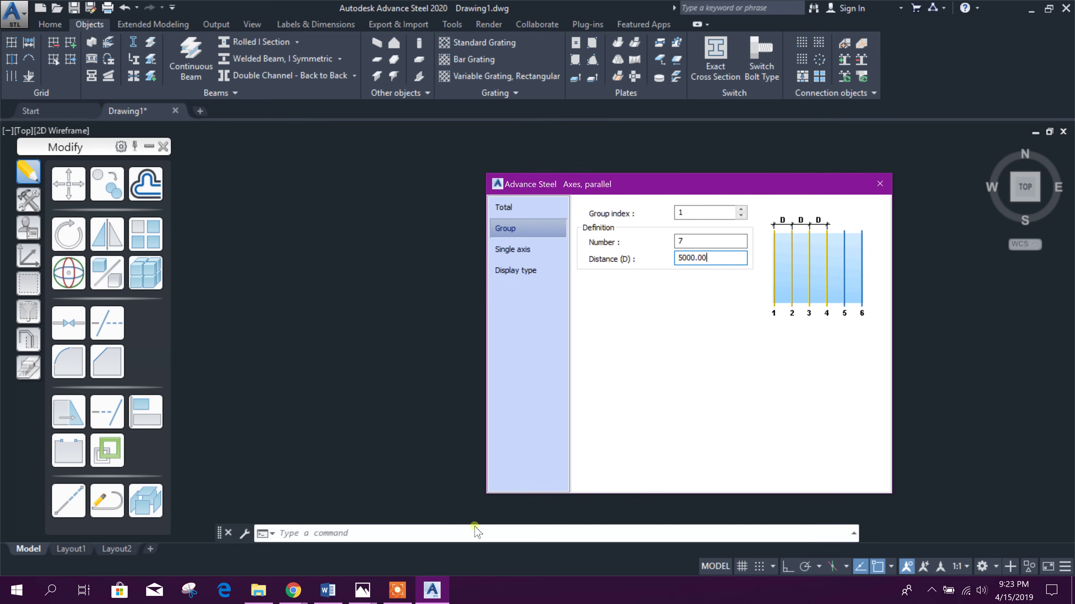
mouse_move(363, 589)
click(391, 516)
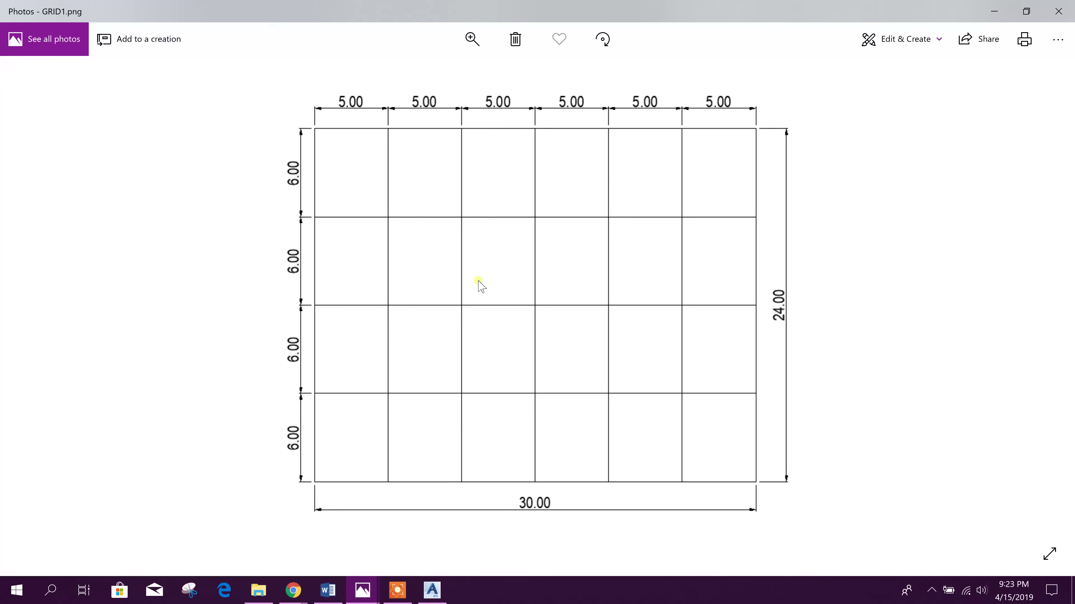
click(992, 12)
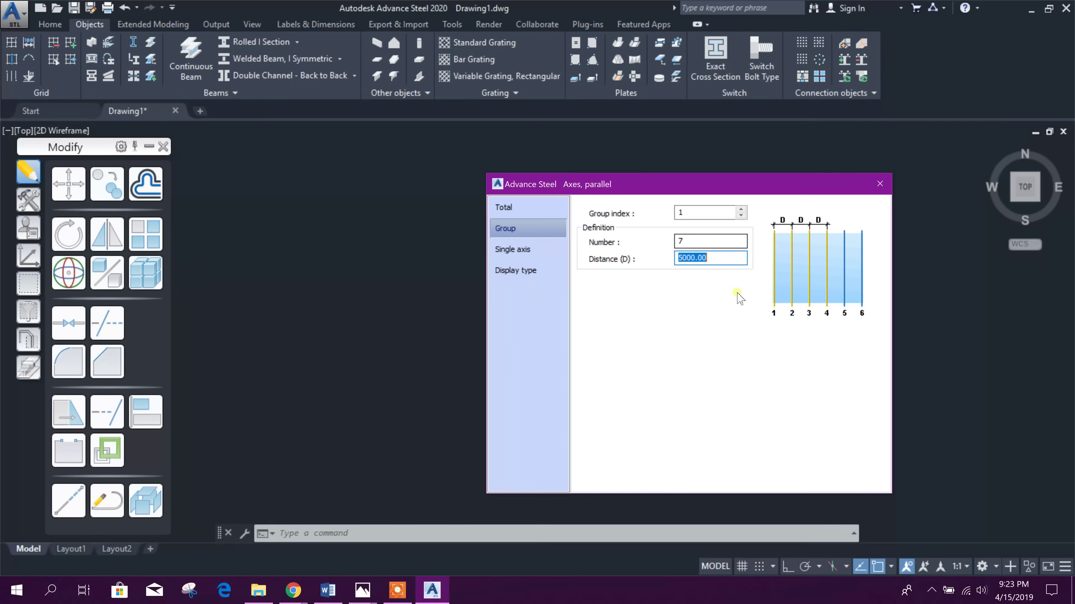
double_click(718, 244)
text(7)
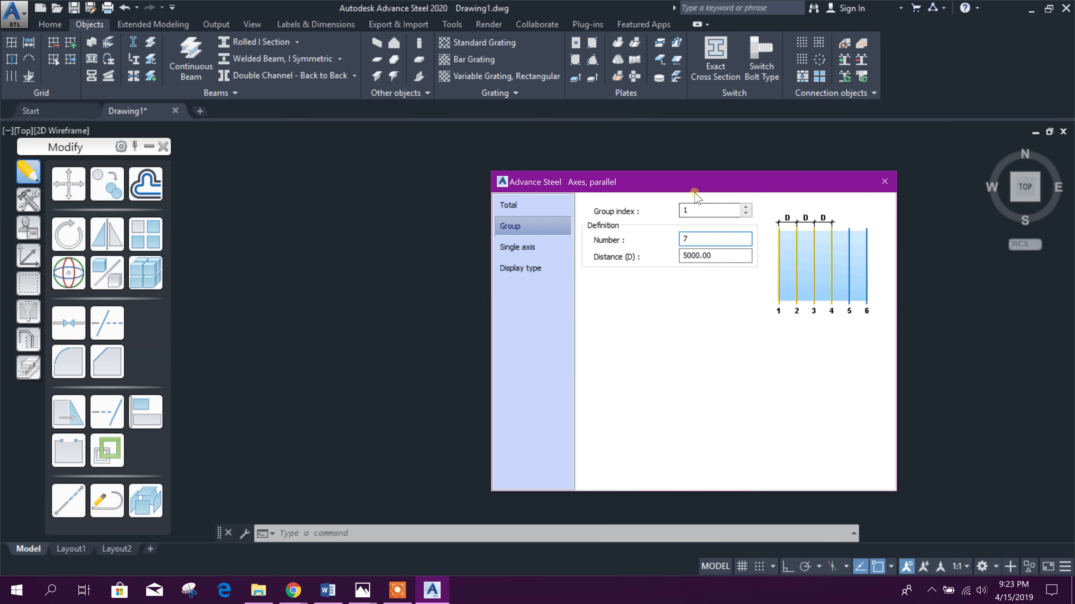
drag(697, 184, 791, 191)
click(796, 264)
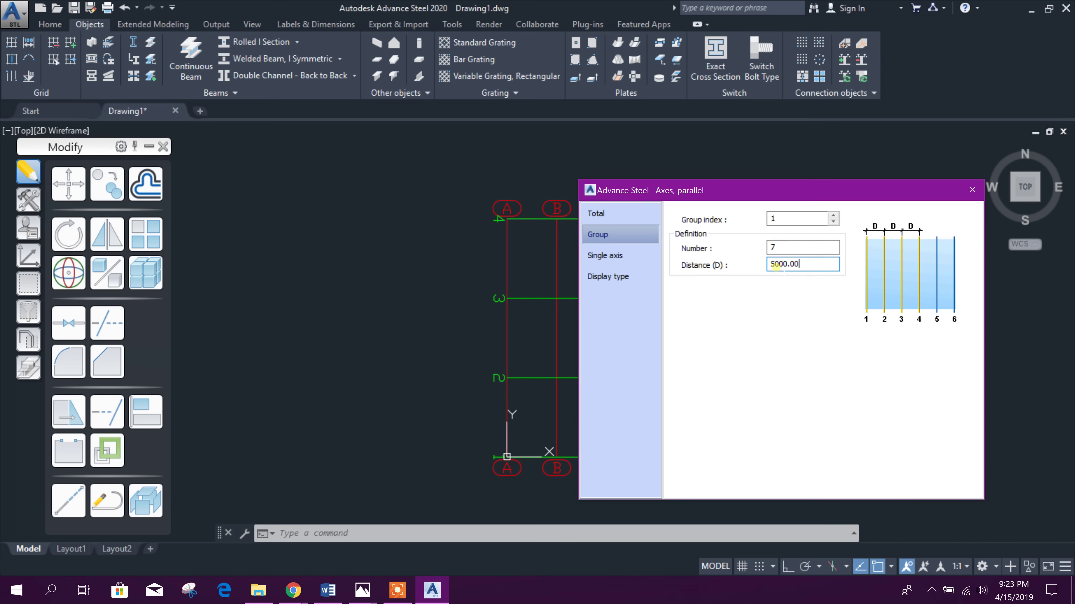
- Review the lettered axes' single-axis and display type settings, then close their properties
click(624, 256)
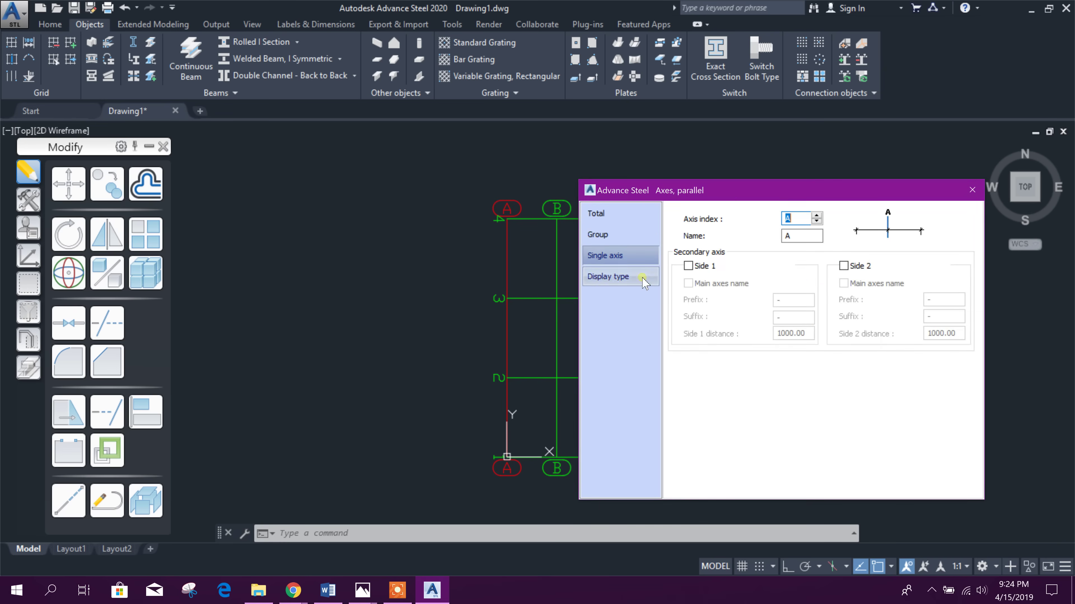
click(609, 278)
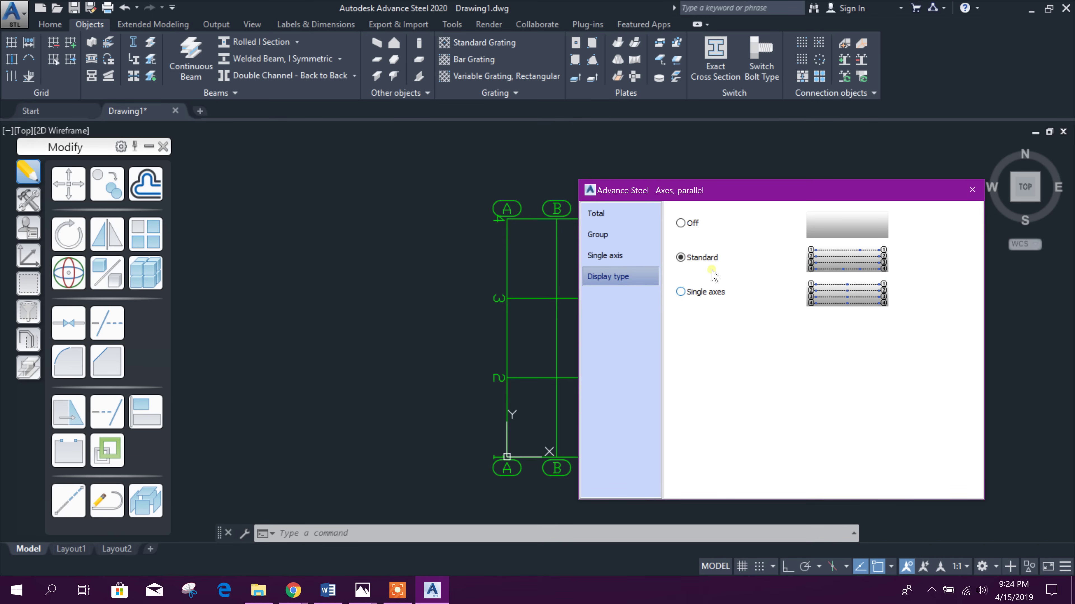
drag(729, 196, 735, 174)
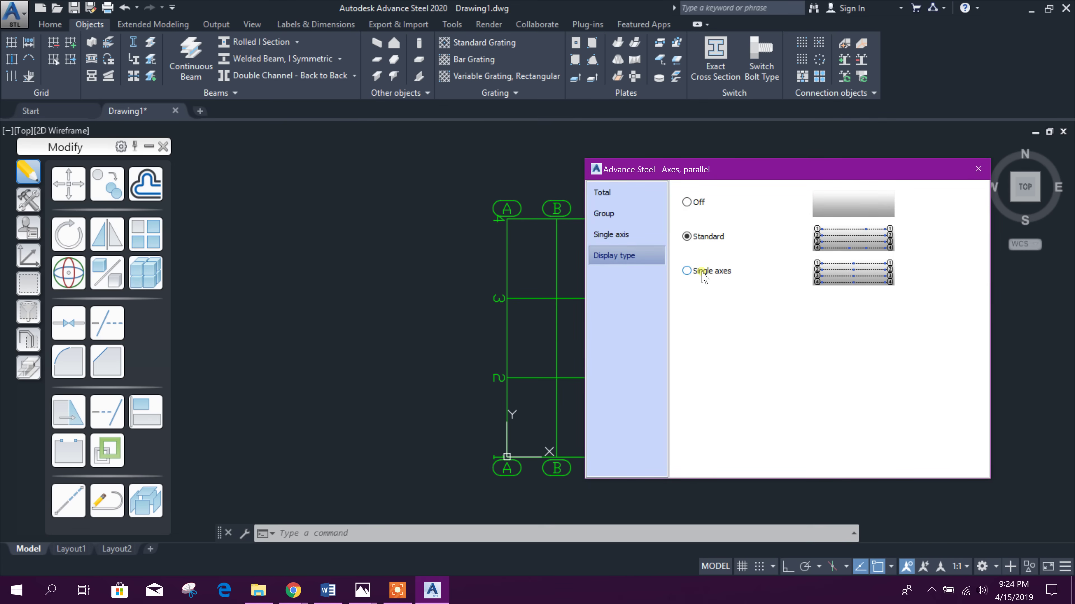
click(979, 172)
middle_drag(629, 353, 624, 317)
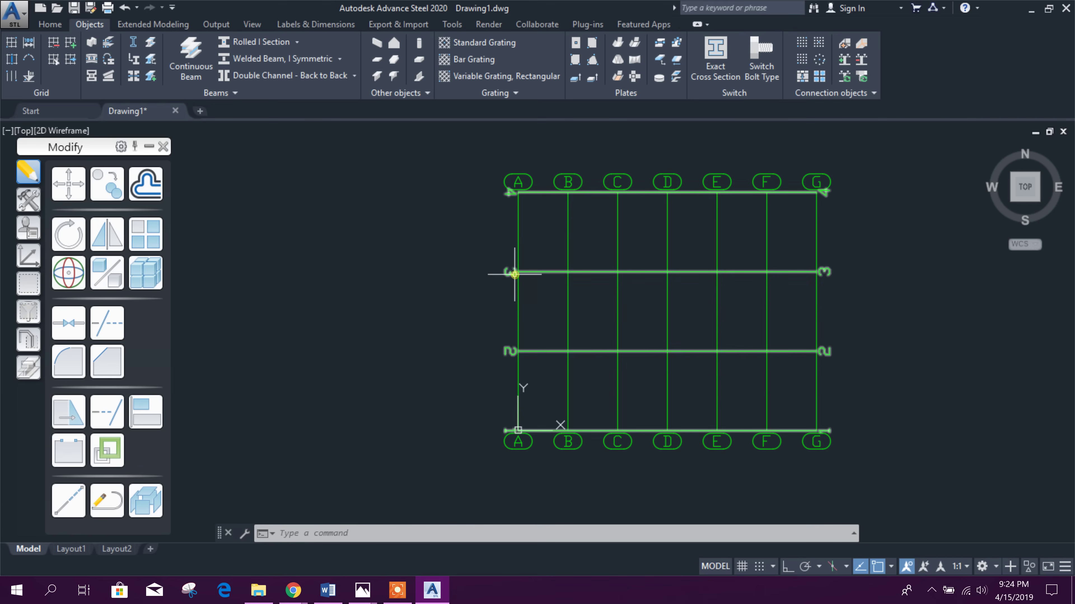
- Give the numbered horizontal axes the Edging balloon frame
double_click(825, 272)
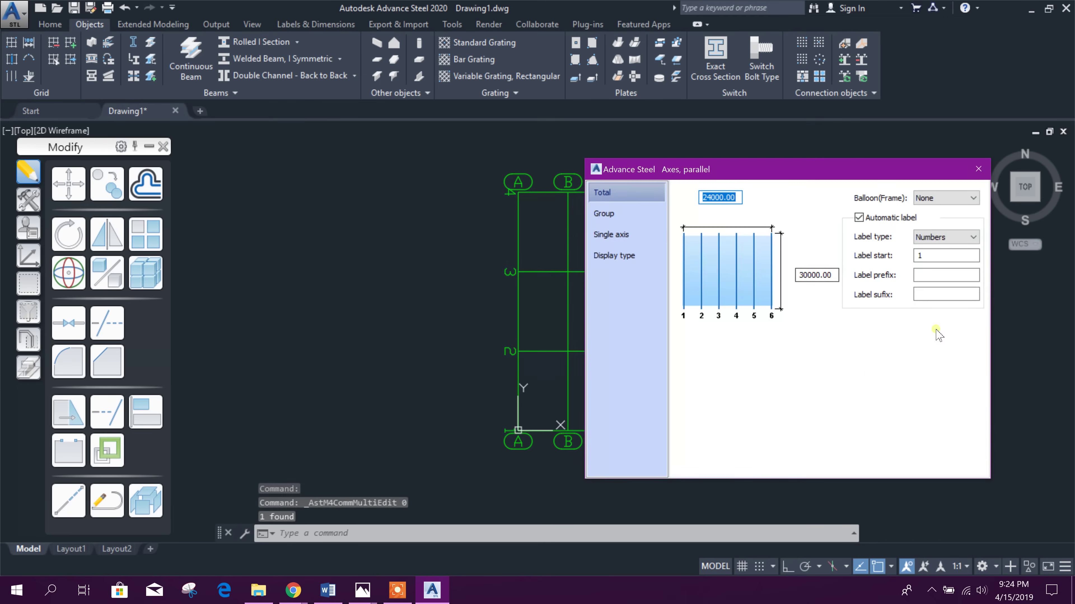
click(958, 199)
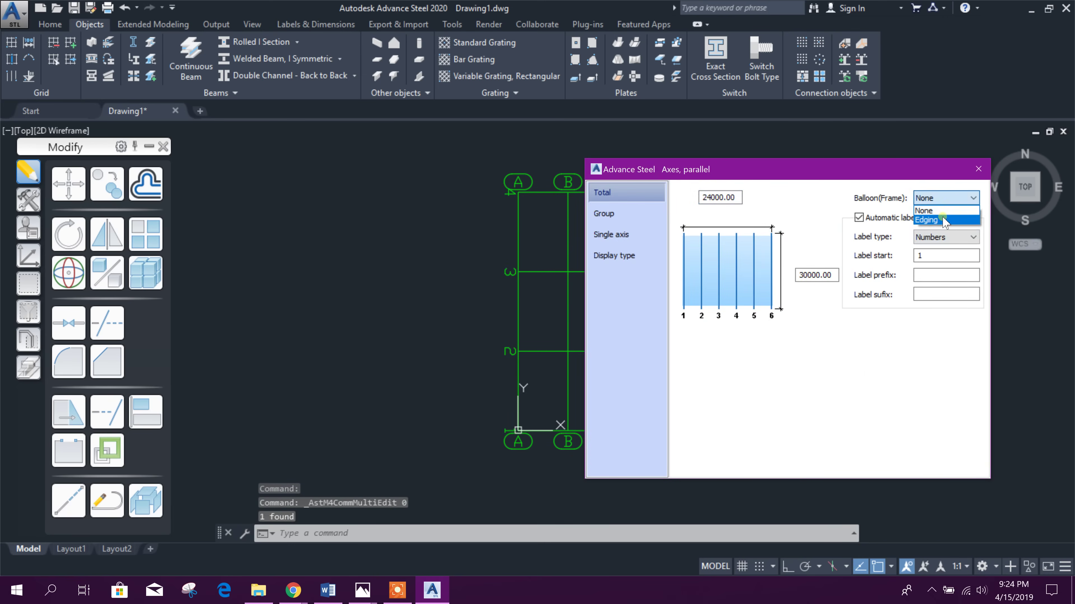
click(941, 222)
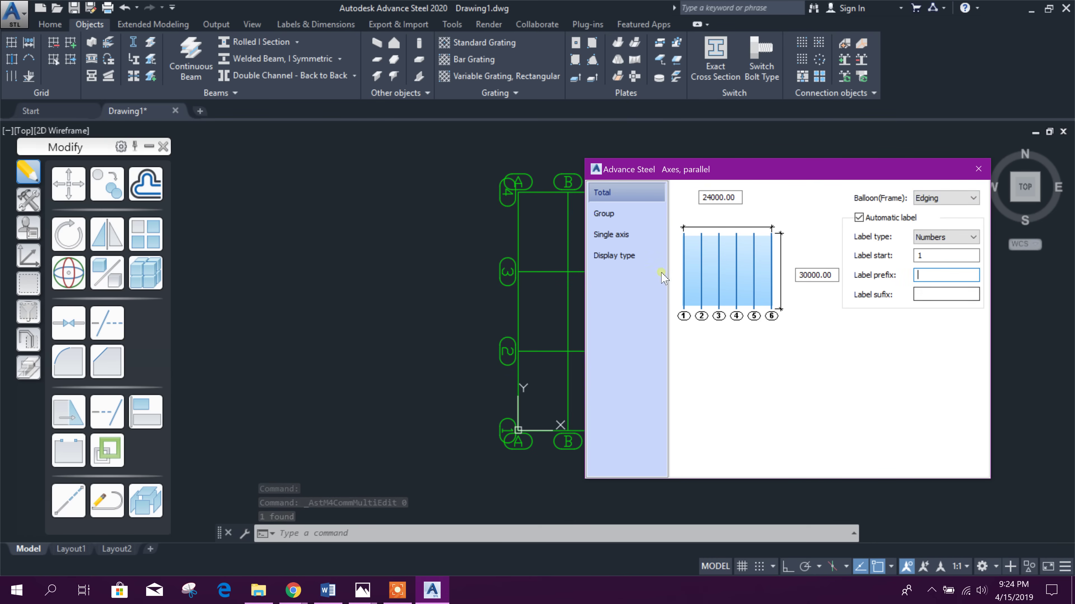
- Check the vertical bays of GRID1.png in Photos, then set the numbered axis group in Advance Steel to 5 axes at a distance of 6000
click(609, 214)
click(790, 226)
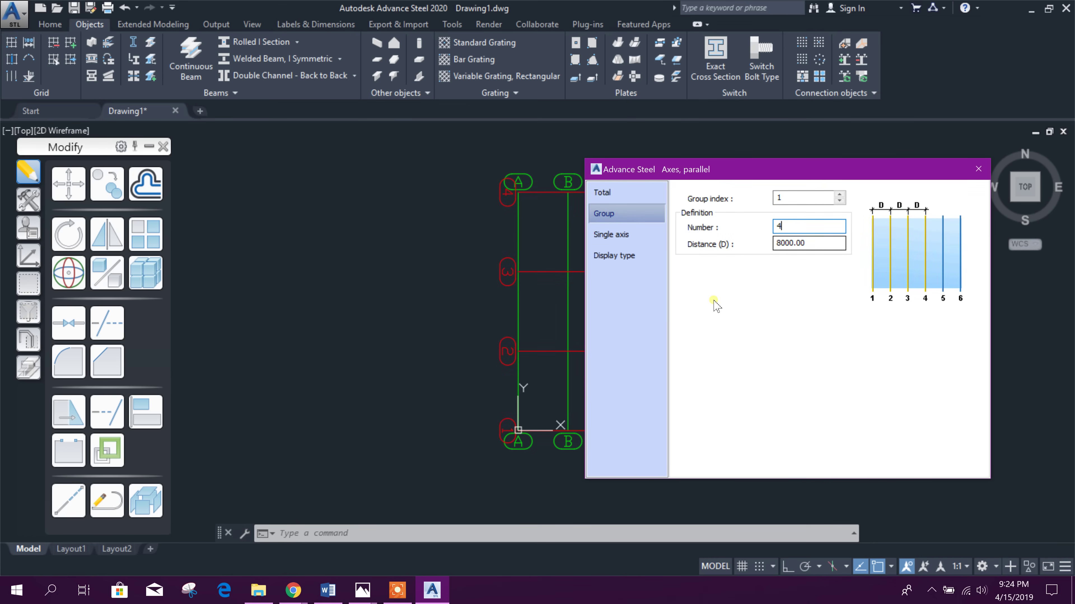
mouse_move(363, 591)
click(307, 534)
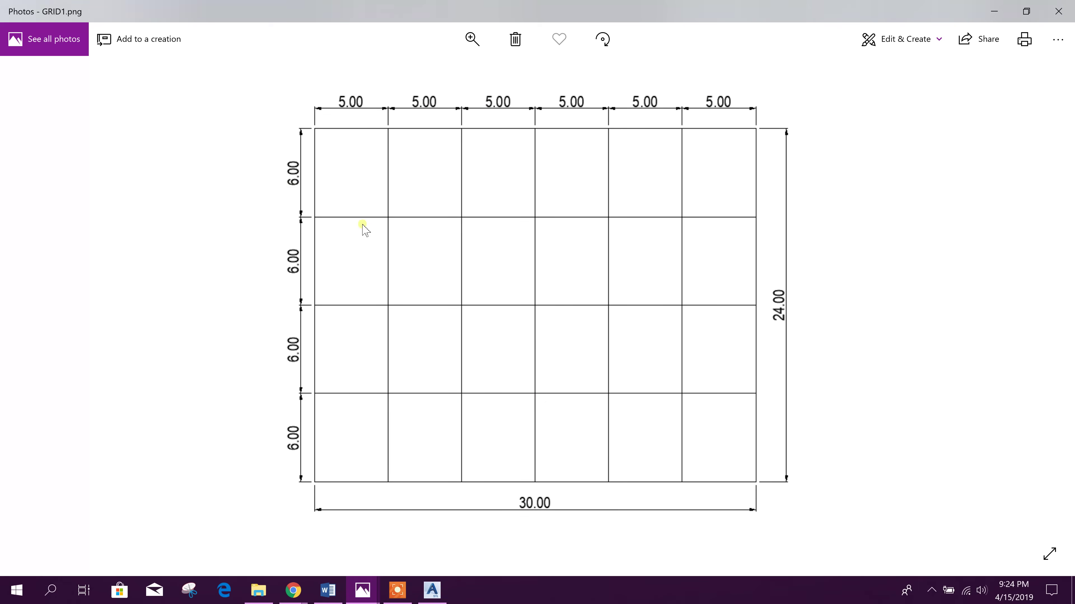
click(432, 591)
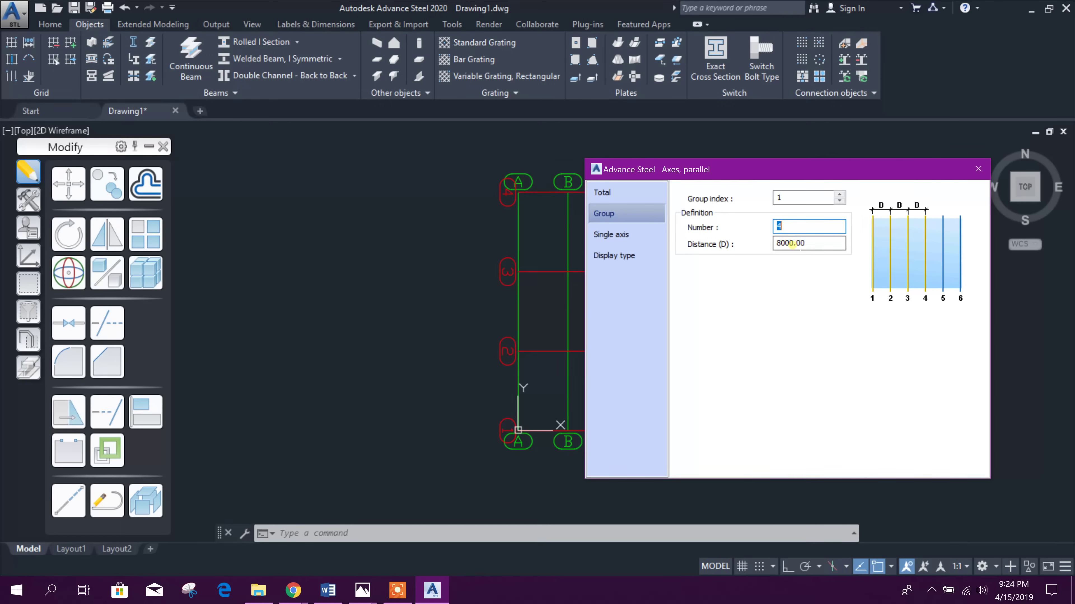
text(5)
double_click(793, 242)
text(6000.00)
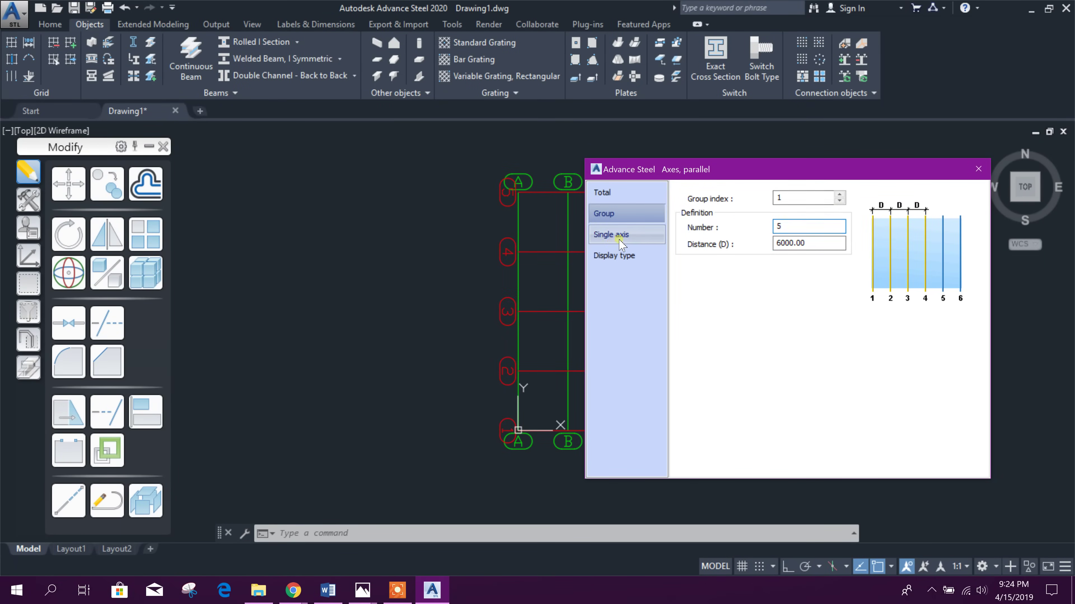
click(614, 255)
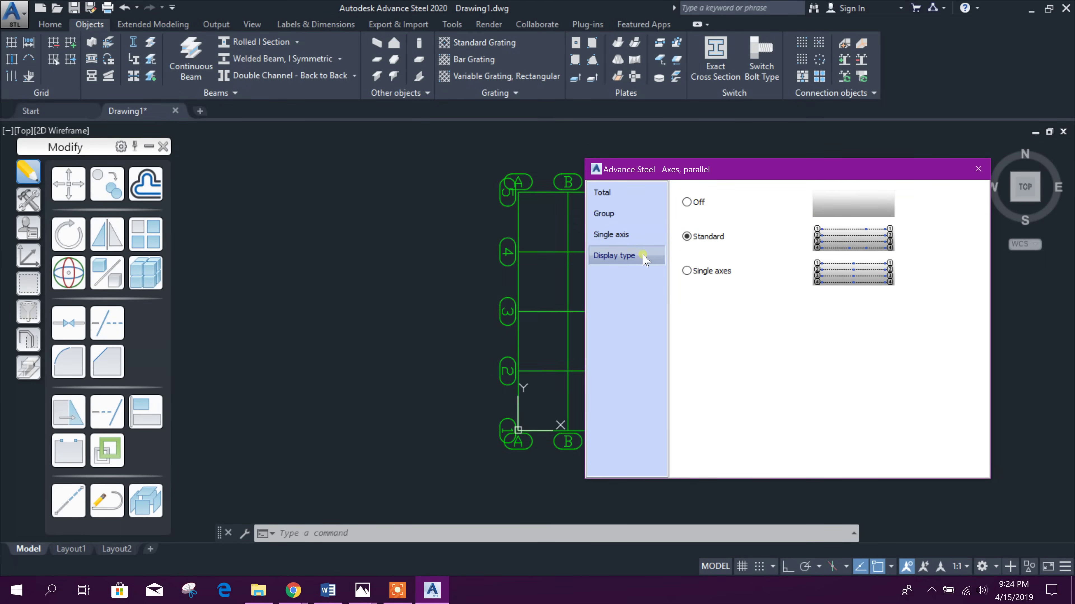
click(975, 171)
- Inspect the grid up close, selecting the lettered axes to see how they are grouped, and clear the selection
scroll(713, 309, up, 2)
scroll(731, 355, down, 4)
scroll(726, 336, up, 3)
scroll(745, 342, down, 1)
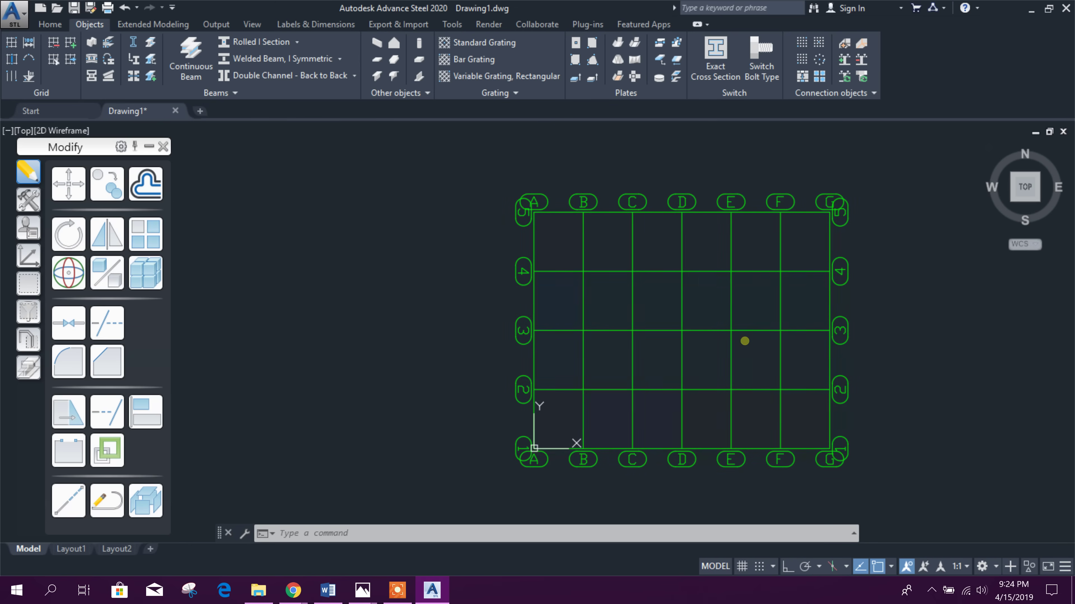
middle_drag(761, 344, 738, 319)
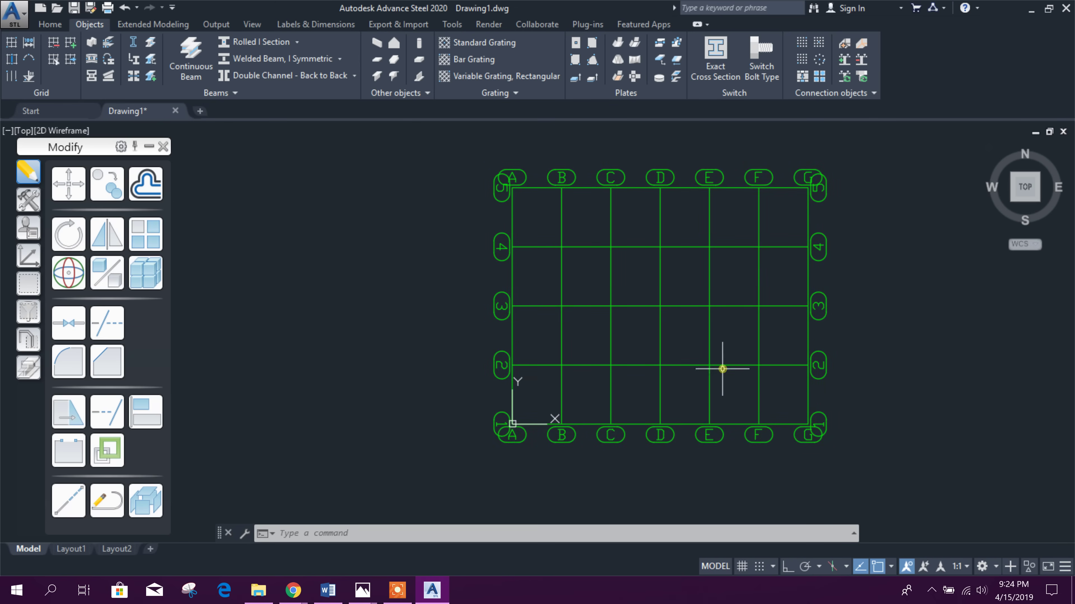
click(700, 424)
scroll(697, 237, up, 3)
scroll(704, 241, down, 4)
scroll(730, 317, up, 4)
middle_drag(742, 283, 748, 337)
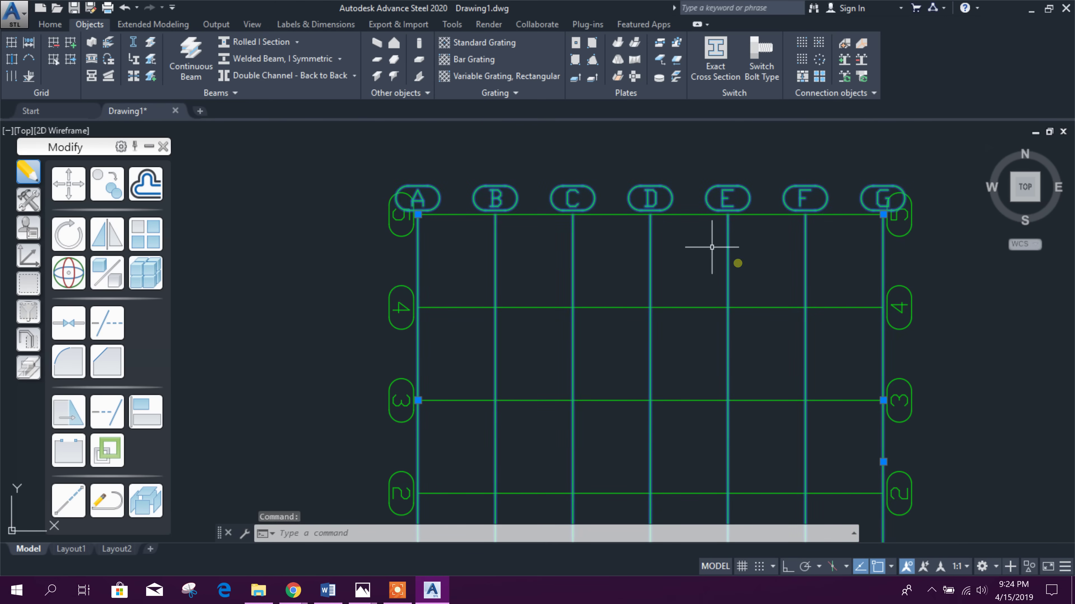
middle_drag(743, 279, 822, 283)
key(Escape)
scroll(785, 270, down, 3)
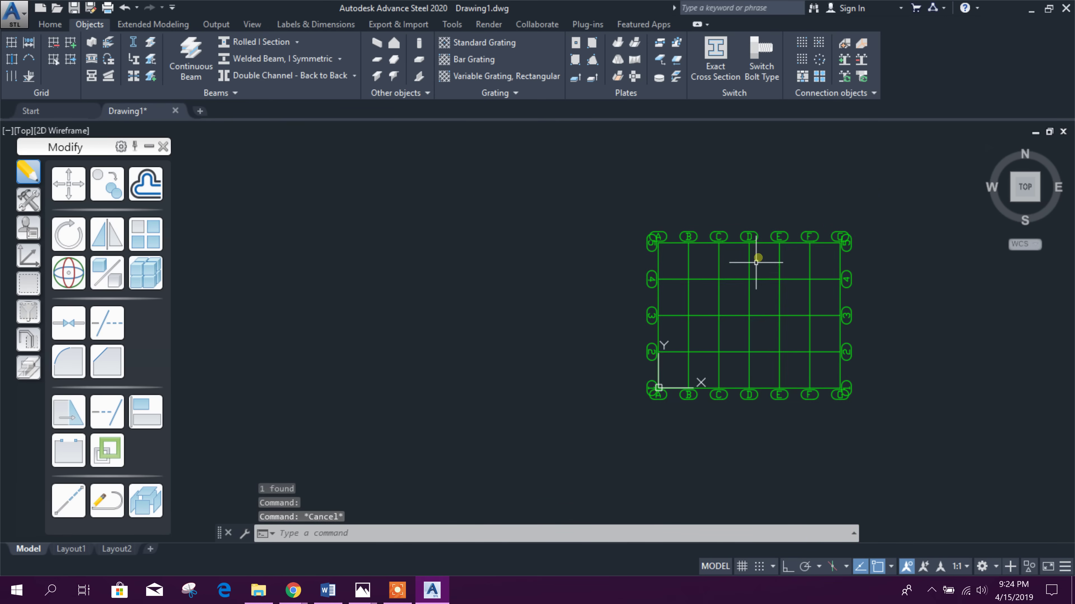
scroll(780, 259, up, 1)
scroll(736, 229, up, 2)
scroll(821, 226, up, 2)
click(803, 212)
scroll(787, 227, down, 2)
scroll(849, 278, up, 2)
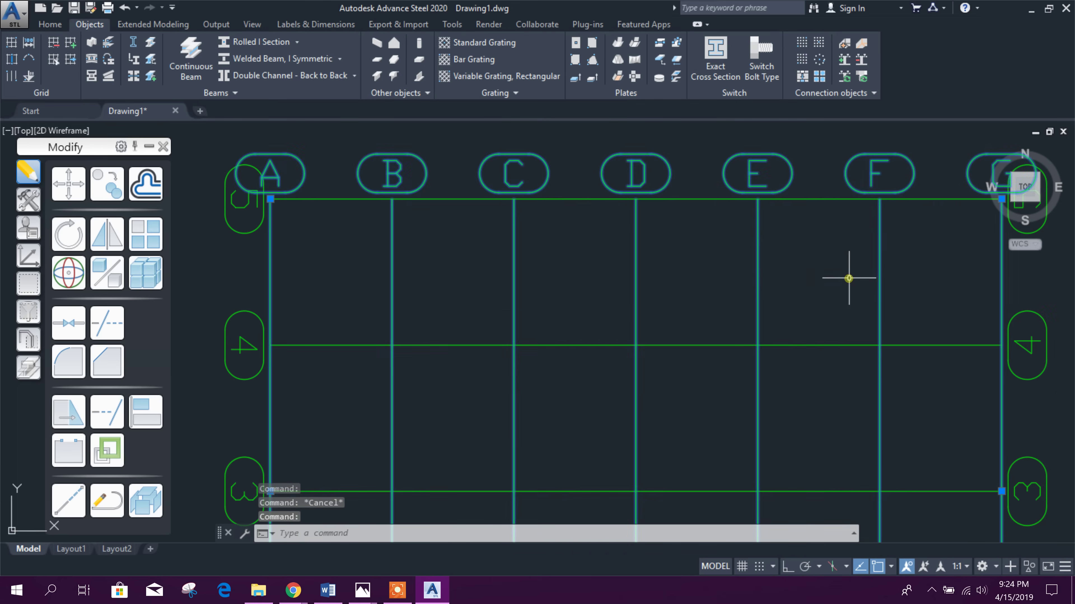
scroll(805, 263, down, 1)
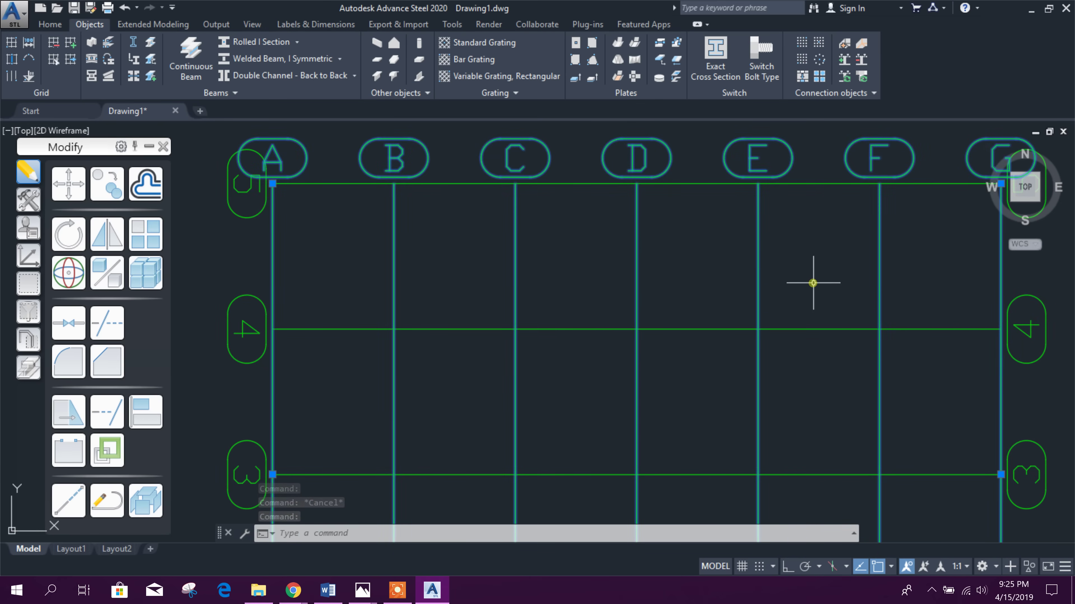
scroll(783, 281, down, 3)
key(Escape)
scroll(779, 271, up, 2)
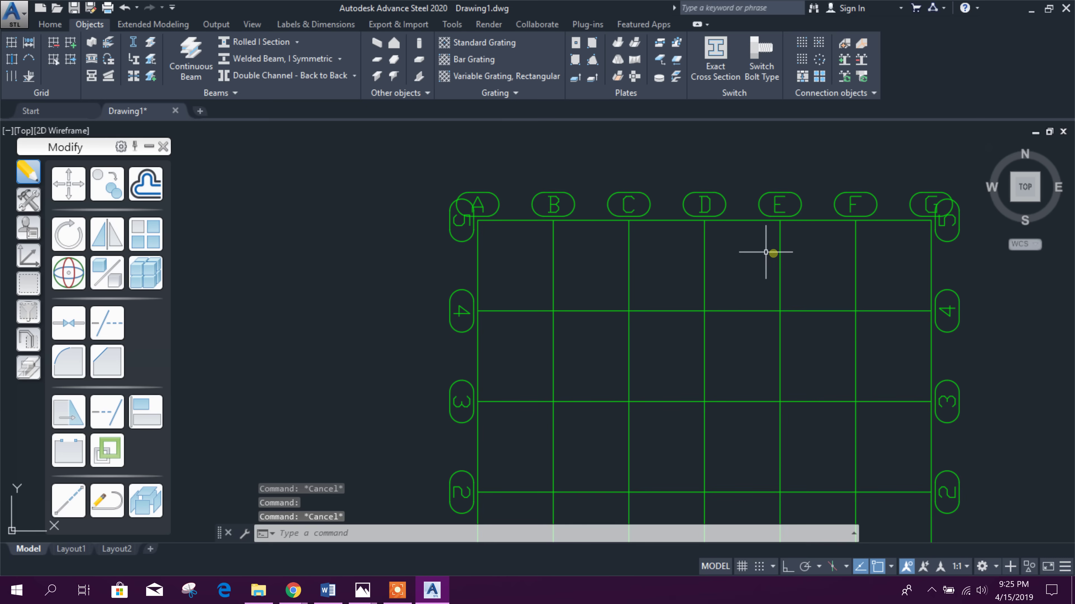
- Change the lettered axes' display type to Single axes and close their properties
double_click(779, 271)
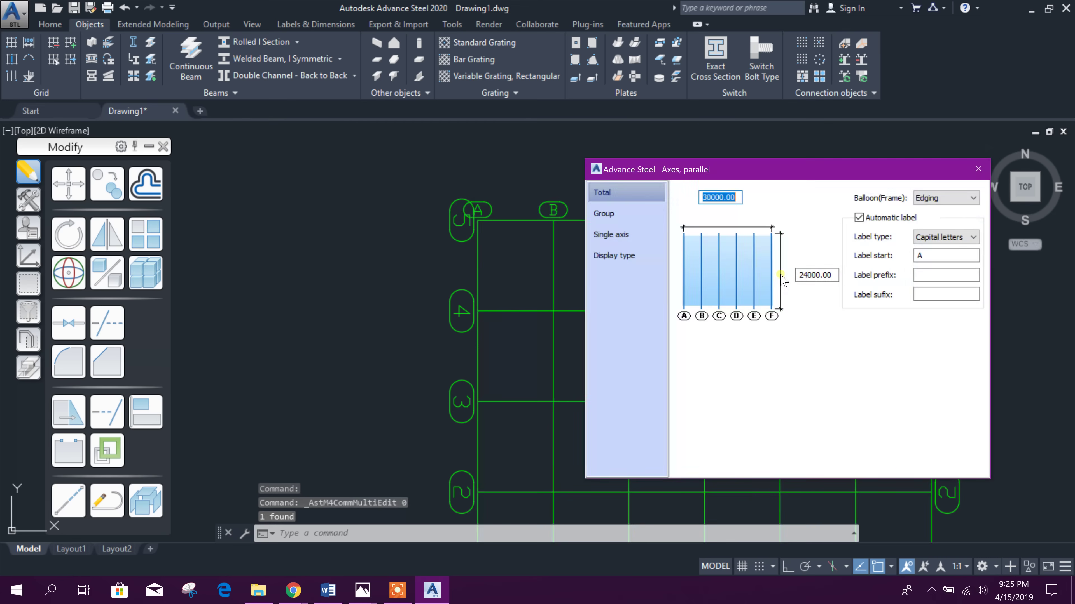
drag(785, 174, 584, 197)
click(423, 277)
click(501, 297)
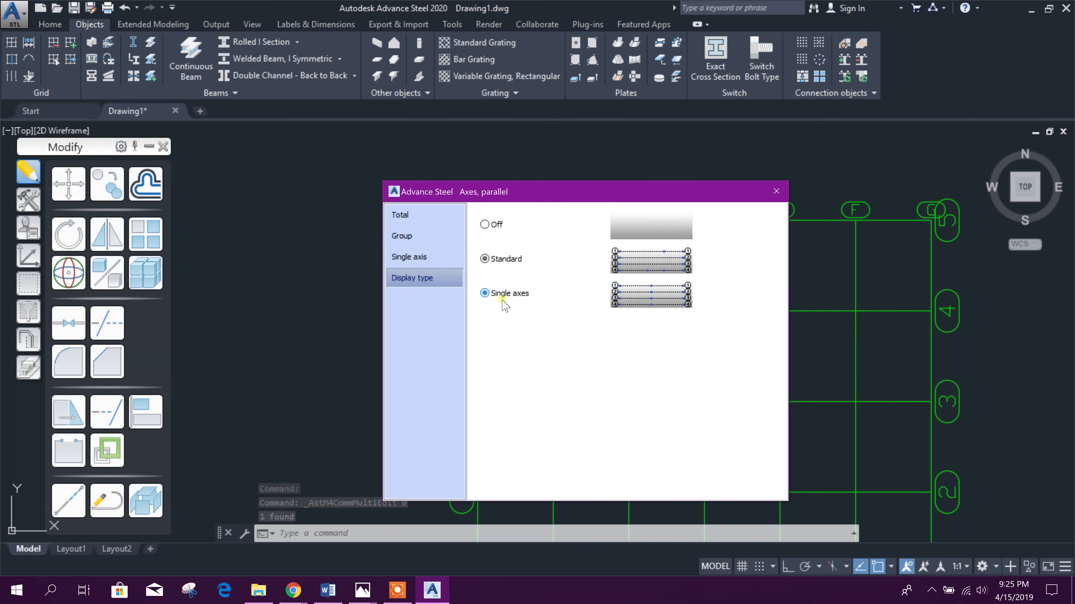
click(776, 191)
- Start stretching axis E from its midpoint grip toward axis F, with Ortho turned on
middle_drag(773, 333, 785, 247)
click(785, 324)
click(785, 323)
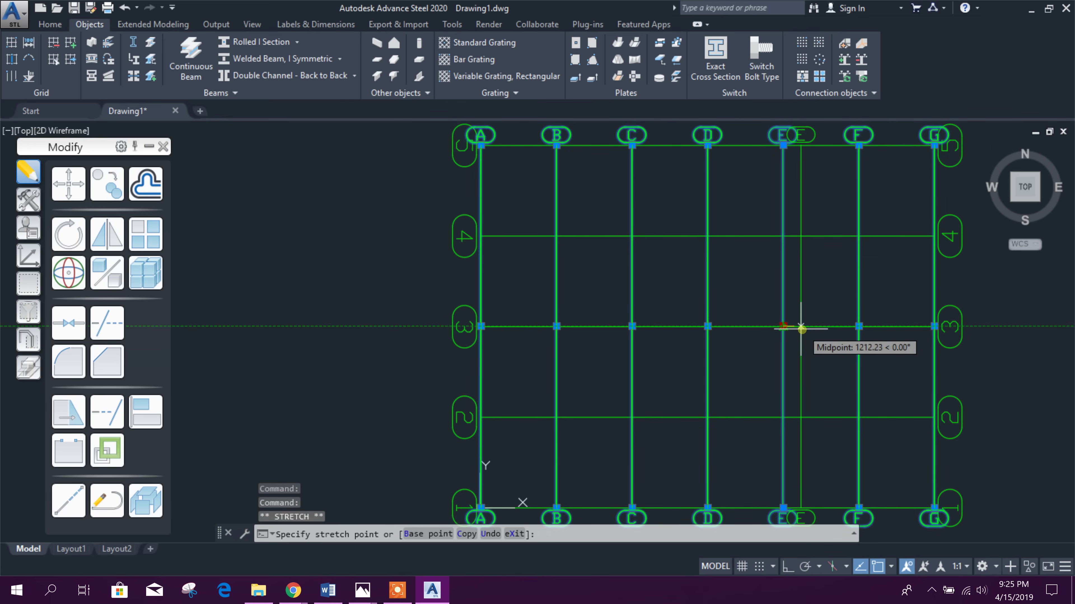
scroll(789, 331, up, 2)
scroll(790, 331, down, 3)
click(789, 566)
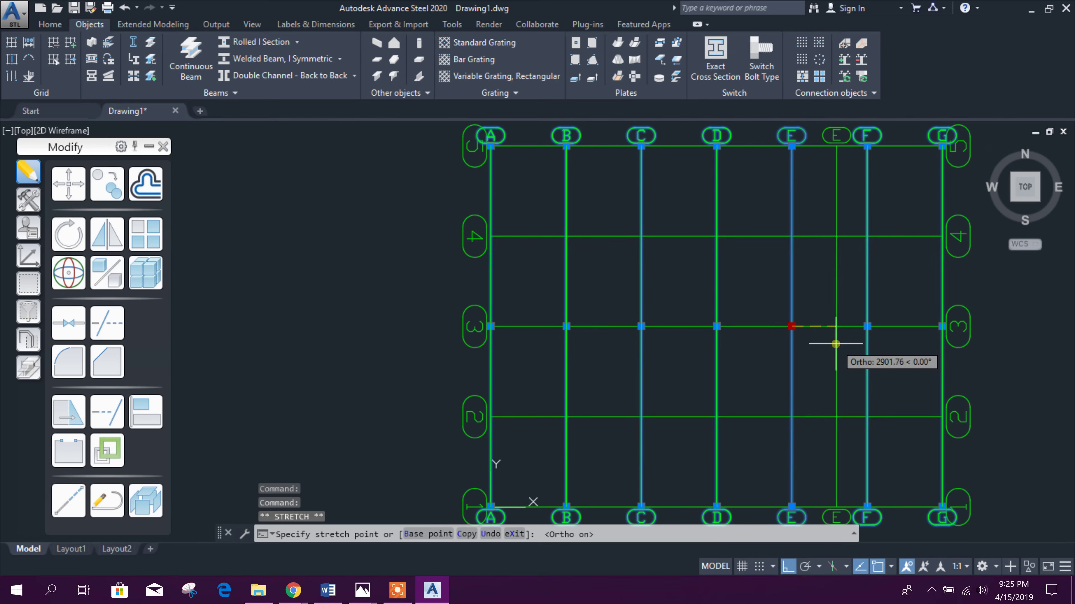
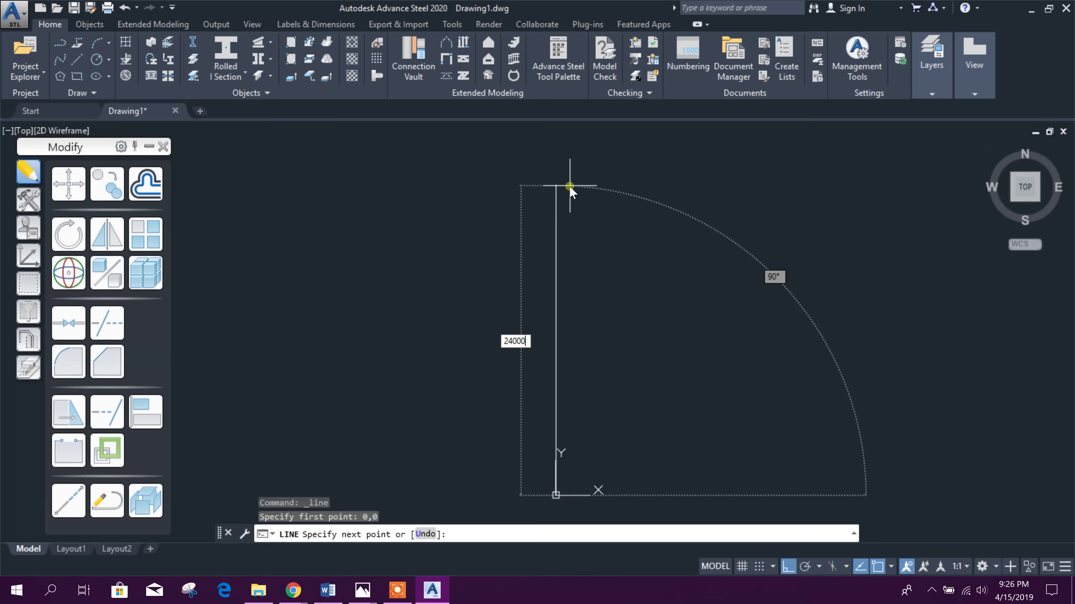
- End the 24000 vertical line from the origin, and draw a 30000 horizontal line from the same point along X
key(Escape)
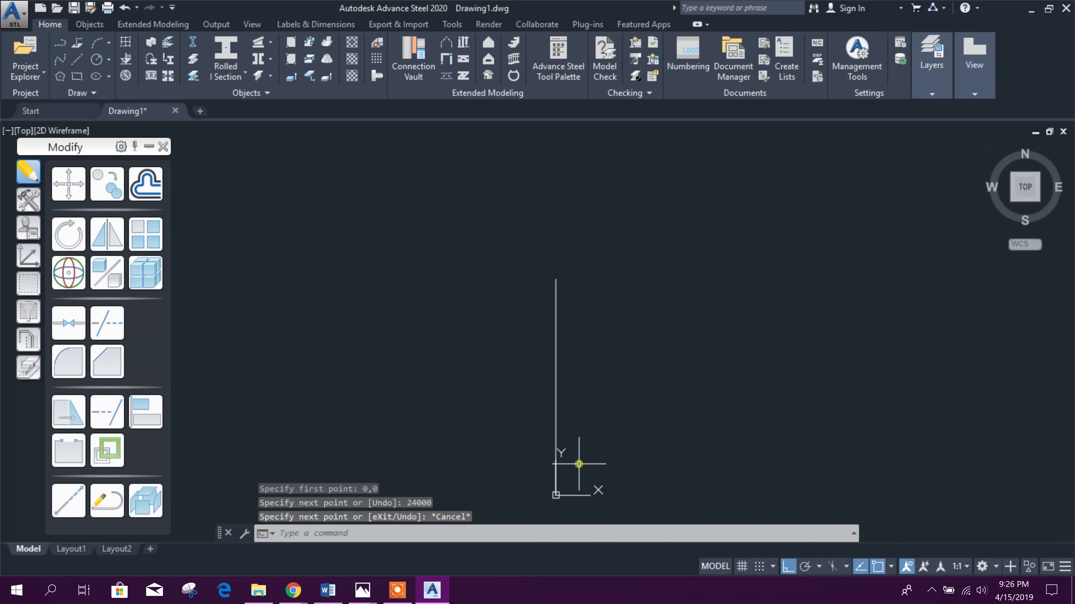
key(Return)
click(556, 495)
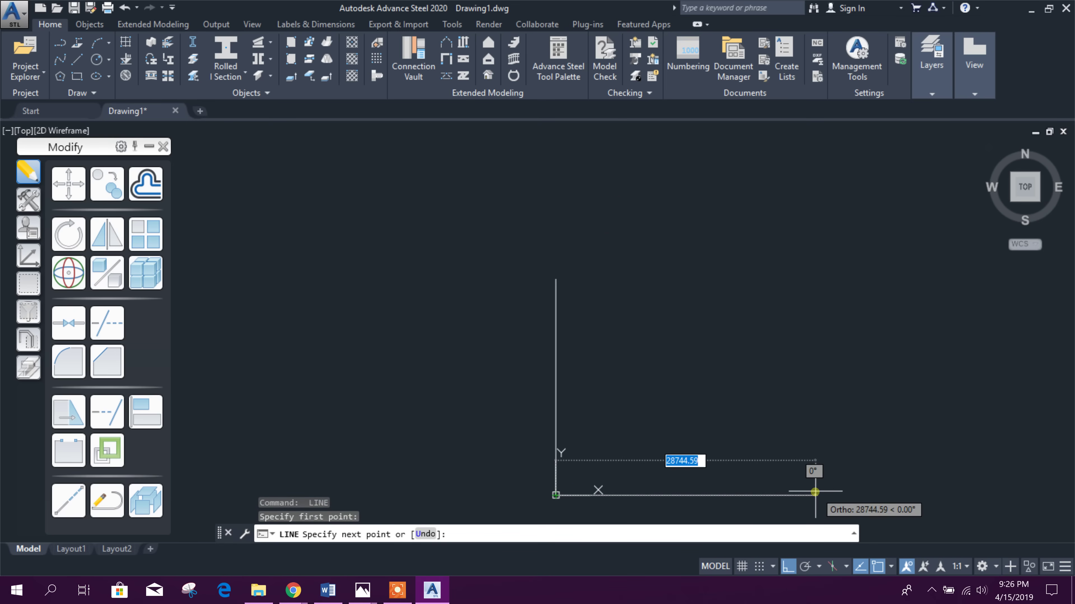
text(30000)
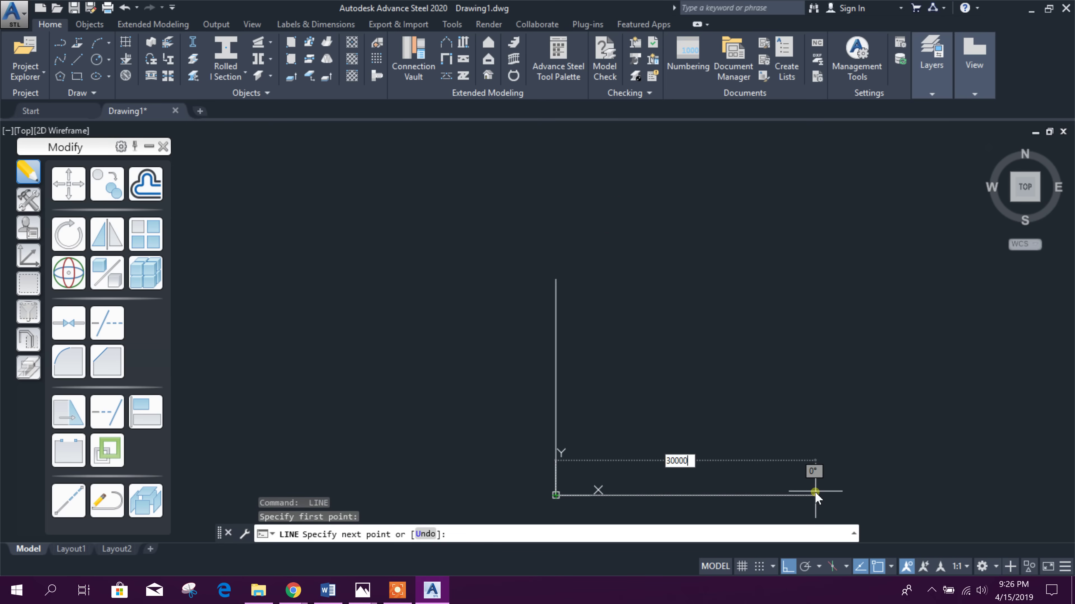
key(Return)
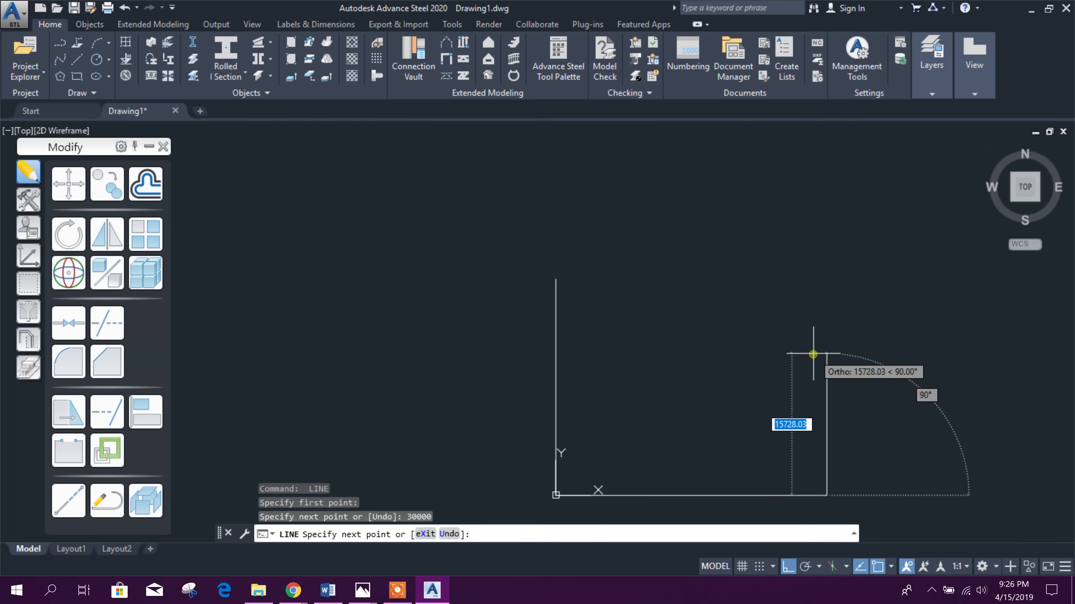
- Draw a vertical line up from the end of the 30000 line, and a horizontal line from the left line's upper end toward it
click(825, 256)
key(Escape)
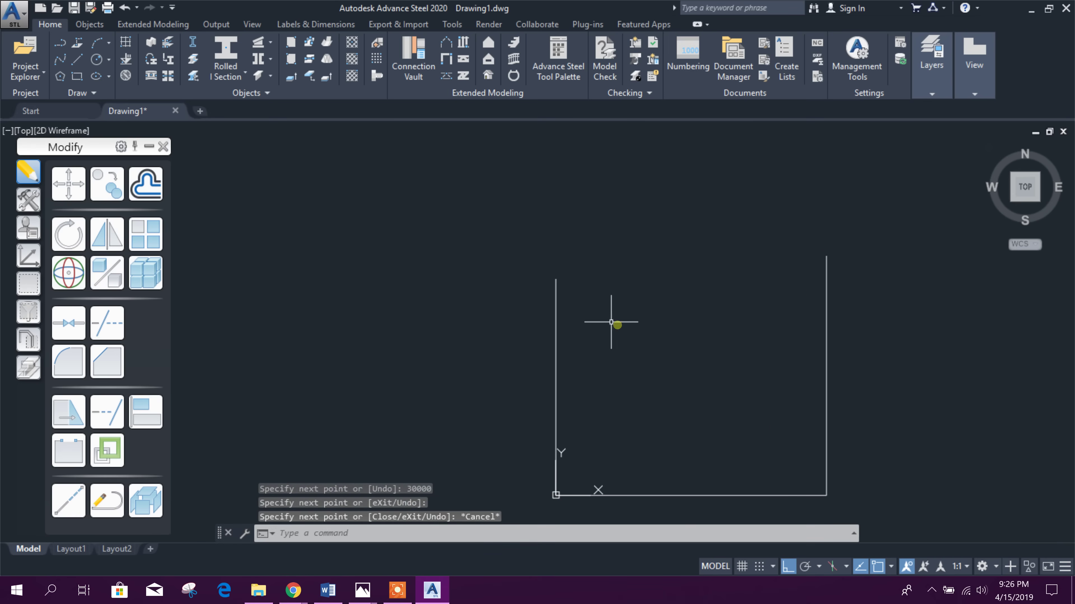
key(Return)
click(555, 279)
click(741, 280)
key(Escape)
- Fillet the right vertical line and the upper horizontal line with radius 0 to close the rectangle's upper-right corner
text(F)
key(Return)
click(825, 329)
click(715, 279)
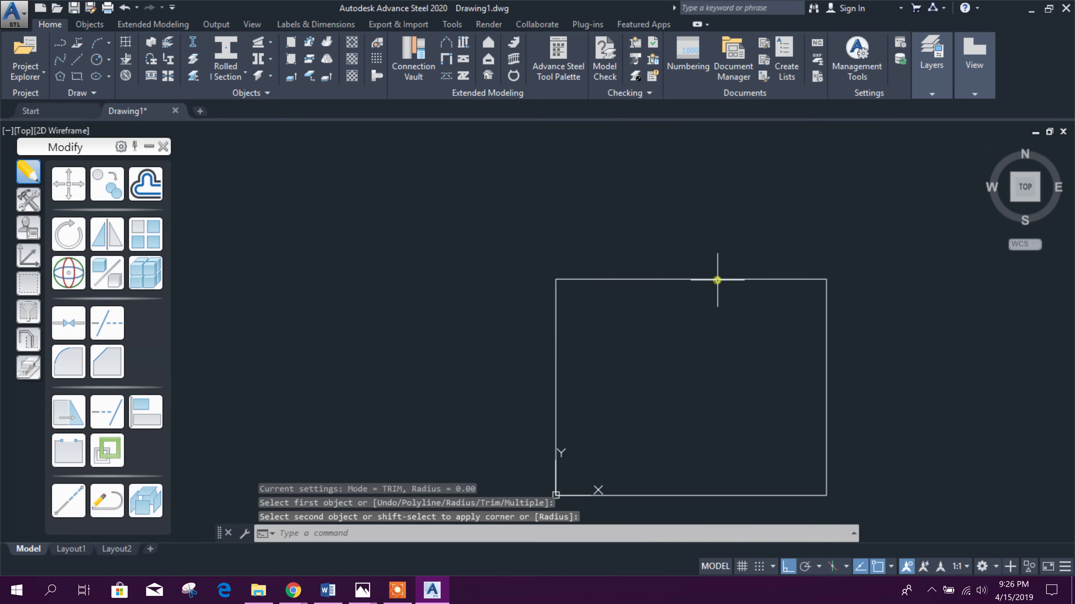
scroll(706, 340, down, 5)
key(Escape)
scroll(717, 365, up, 4)
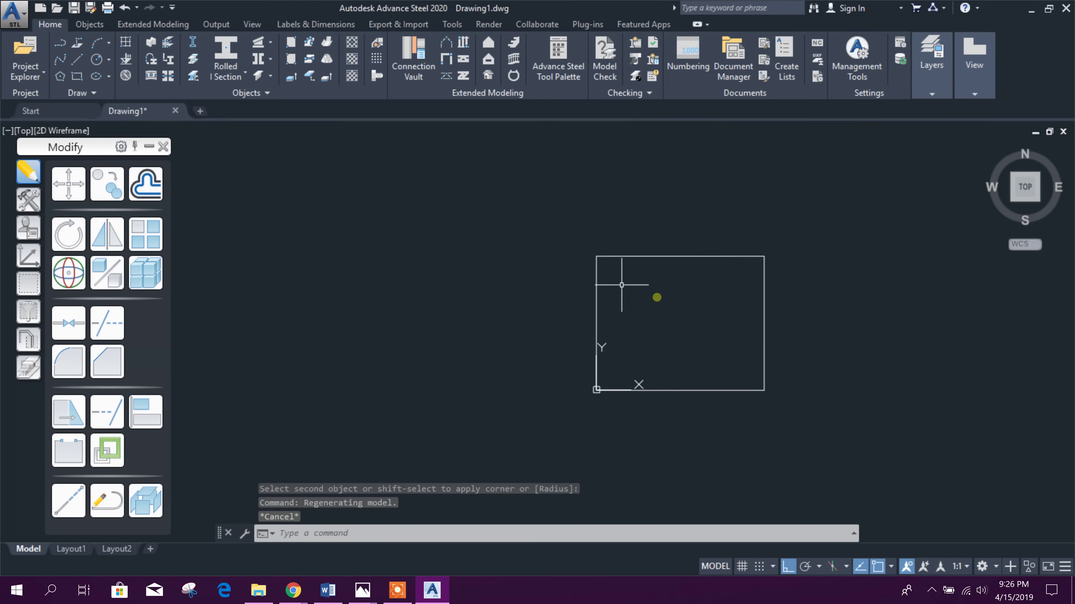
middle_drag(655, 298, 642, 301)
- Check the GRID2.png reference, then start a grid axes sequence along the rectangle's lower edge from the origin, with the group direction toward the upper-left corner
mouse_move(362, 590)
click(412, 539)
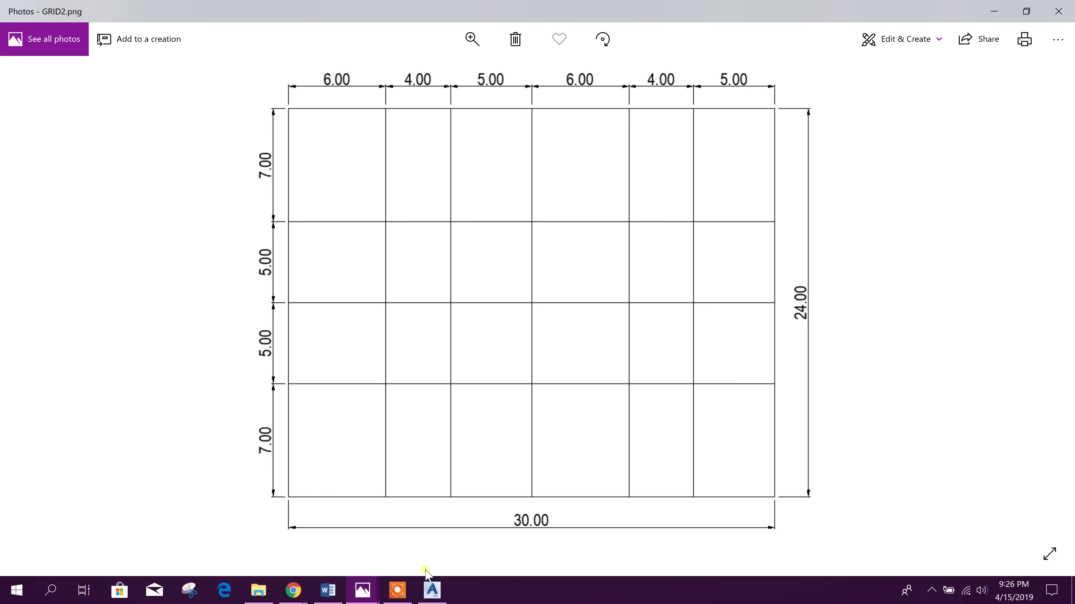
click(431, 589)
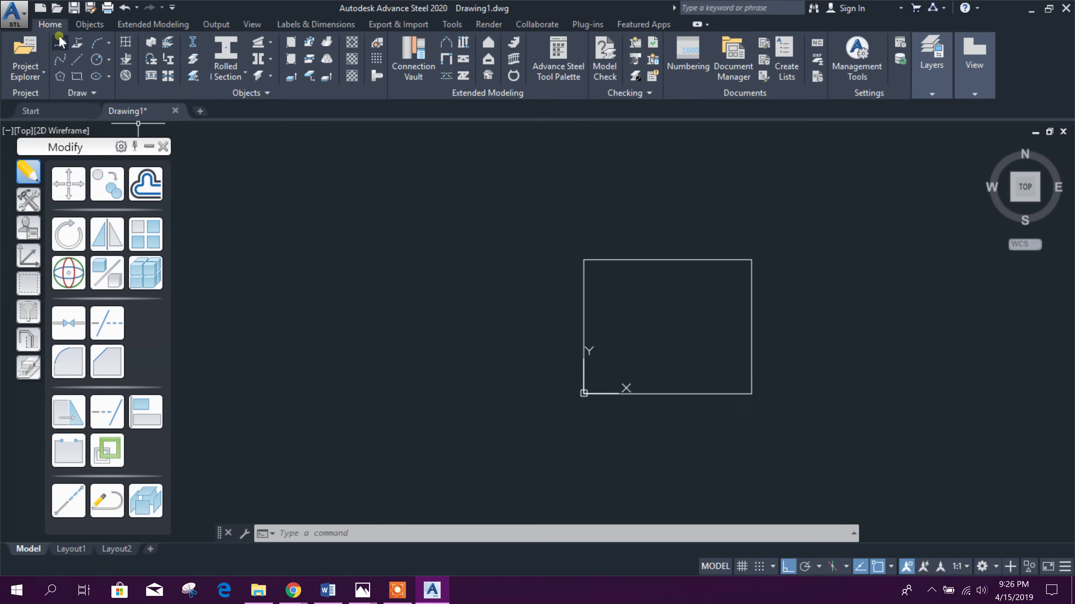
click(89, 24)
click(51, 44)
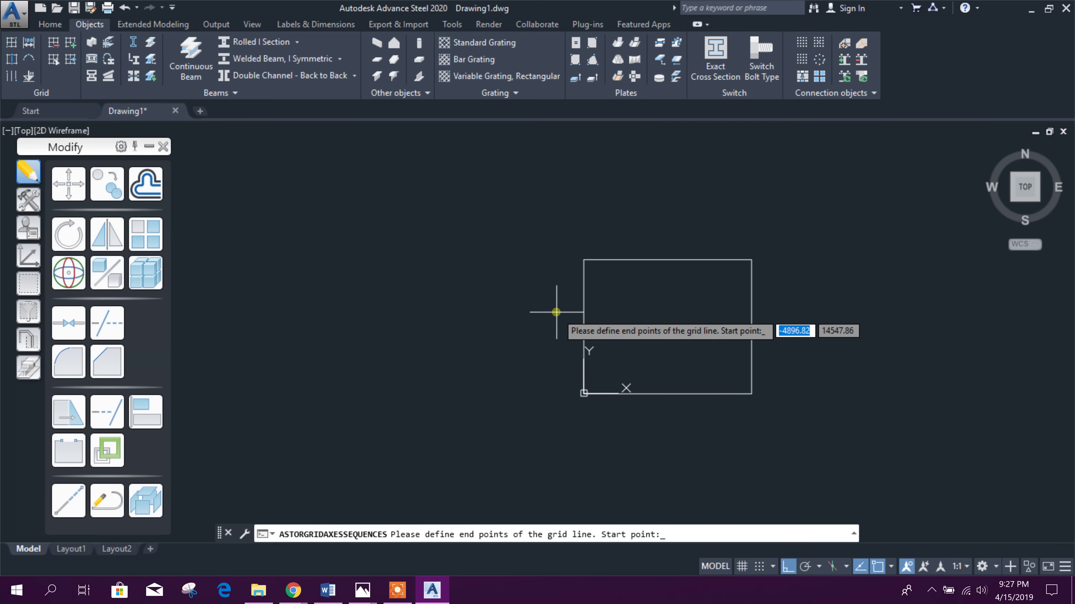
click(583, 394)
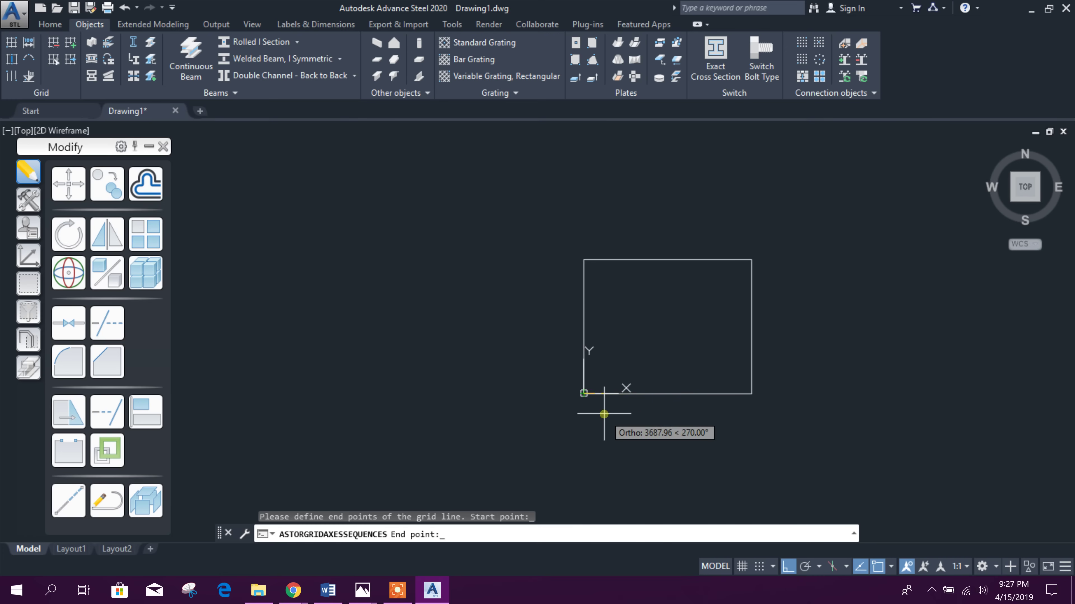
scroll(601, 413, up, 2)
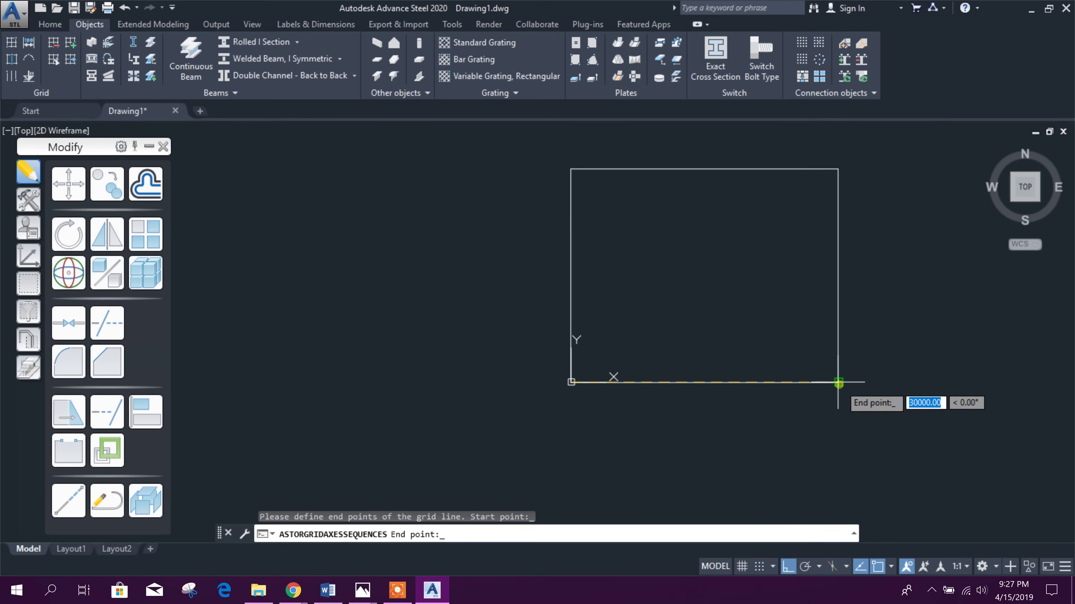
click(832, 390)
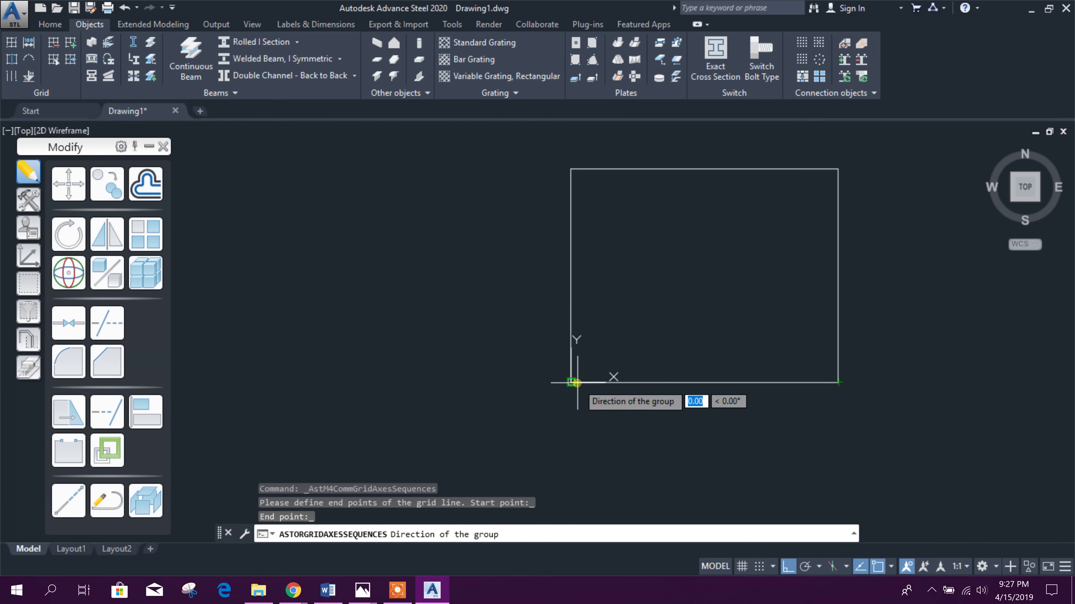
click(570, 172)
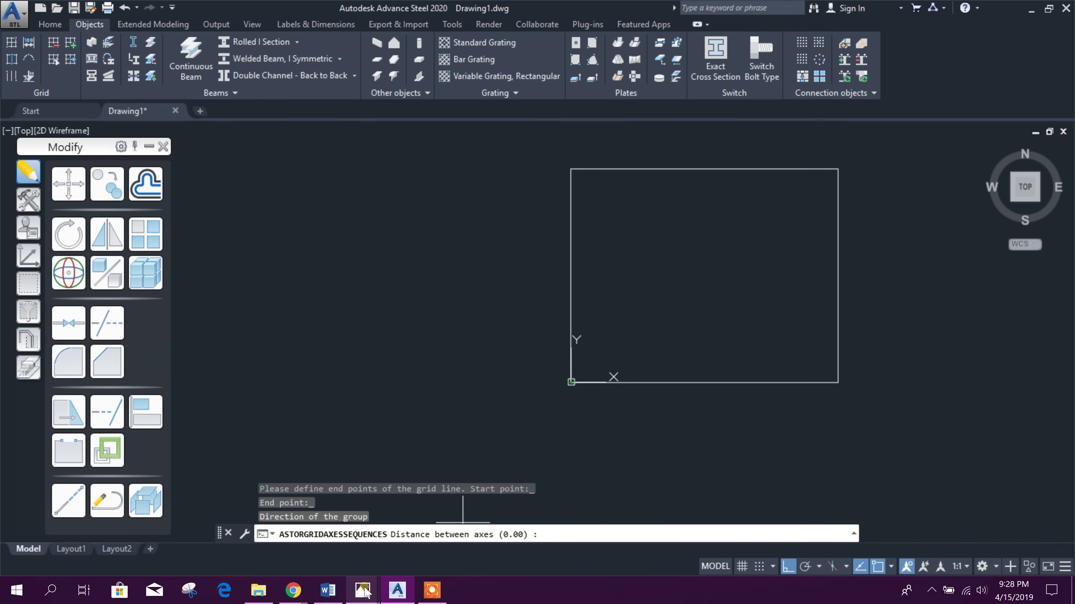
- Consult the reference image and enter distances between axes of 7000, 5000, 5000 and 7000 to complete the horizontal axes sequence
mouse_move(362, 591)
click(436, 501)
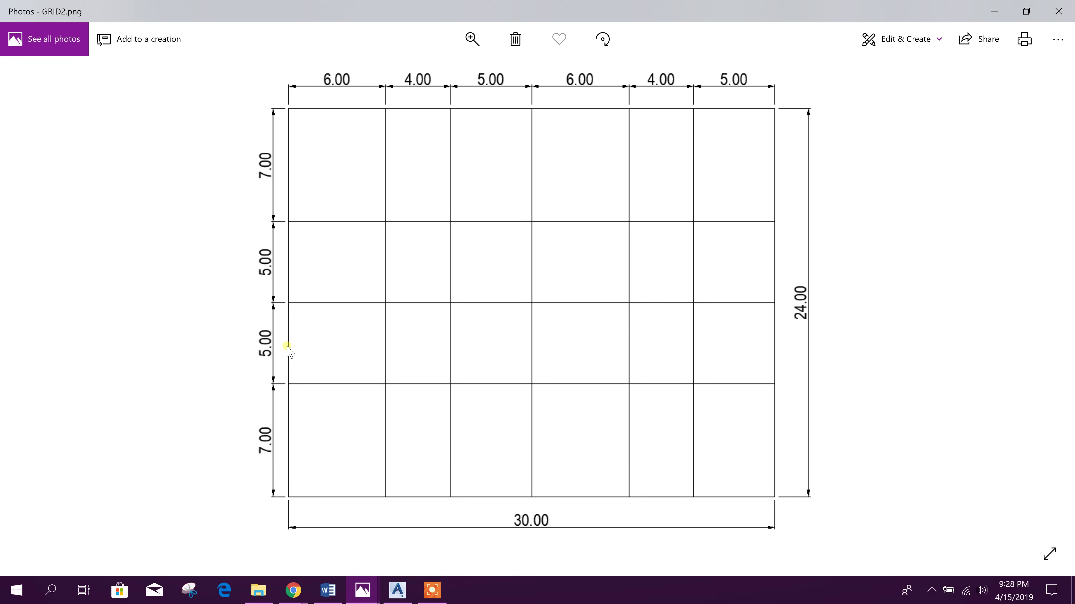
click(397, 591)
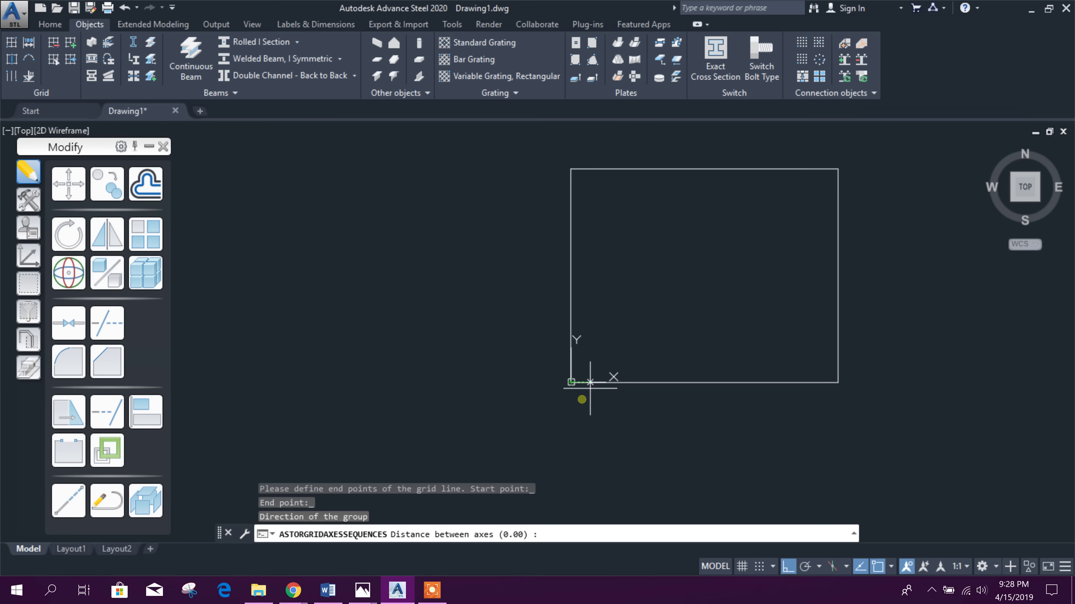
text(7000)
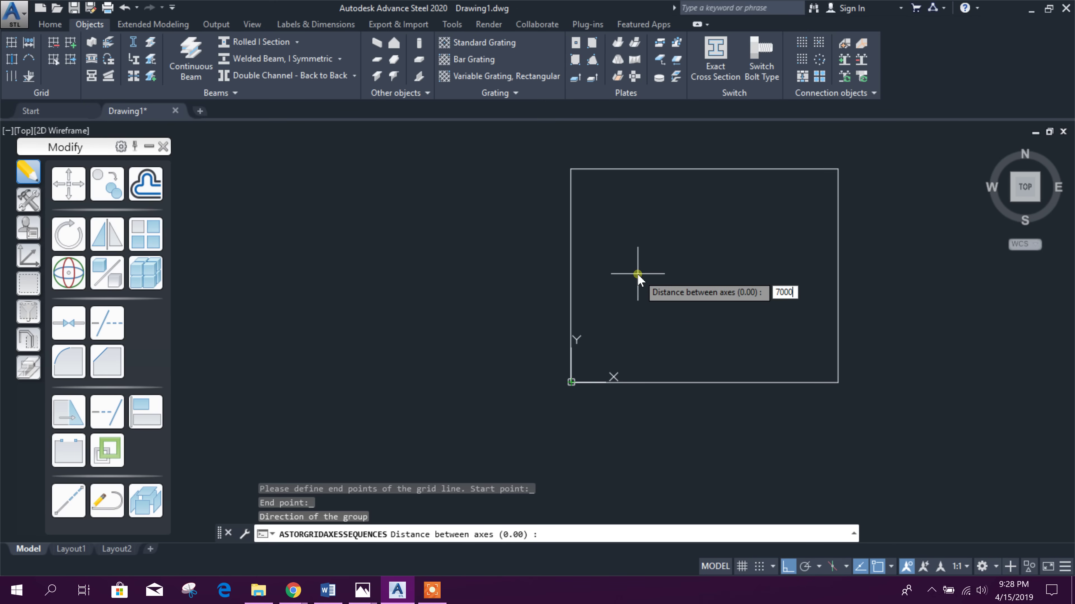
key(Return)
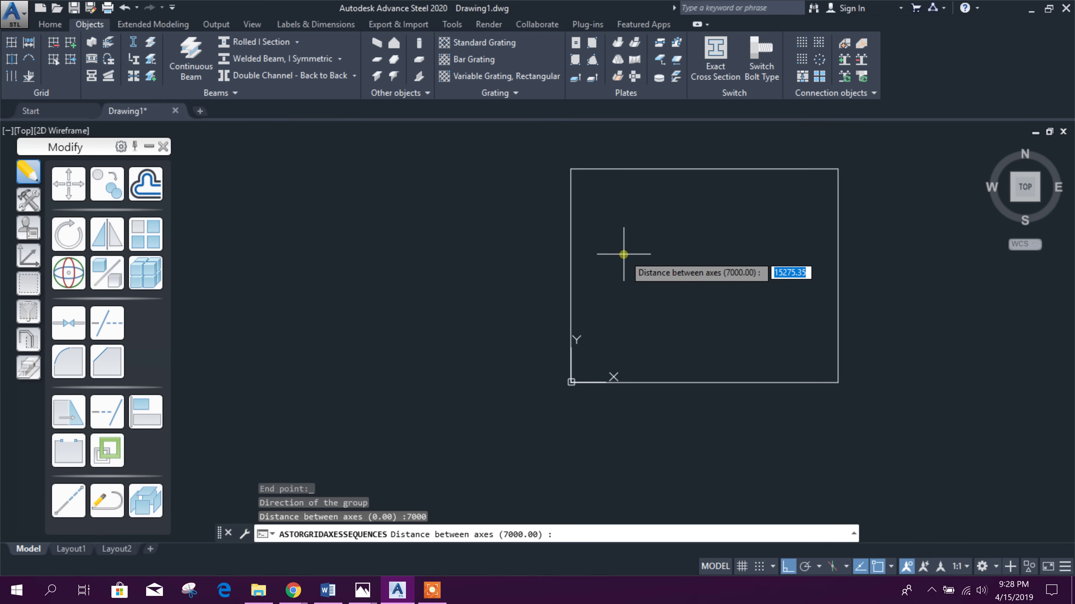
text(5000)
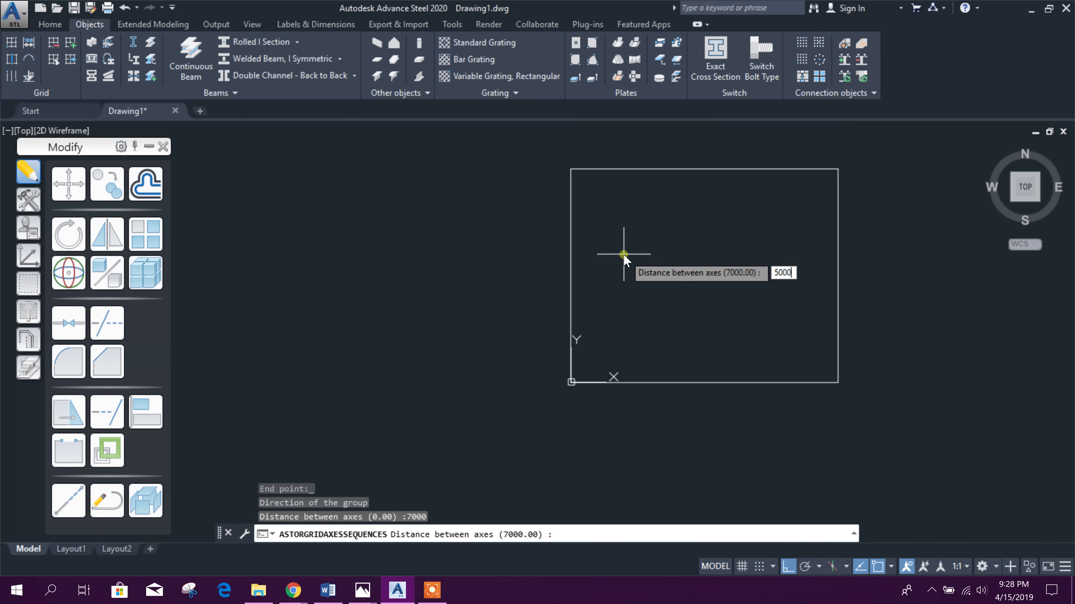
key(Return)
text(50)
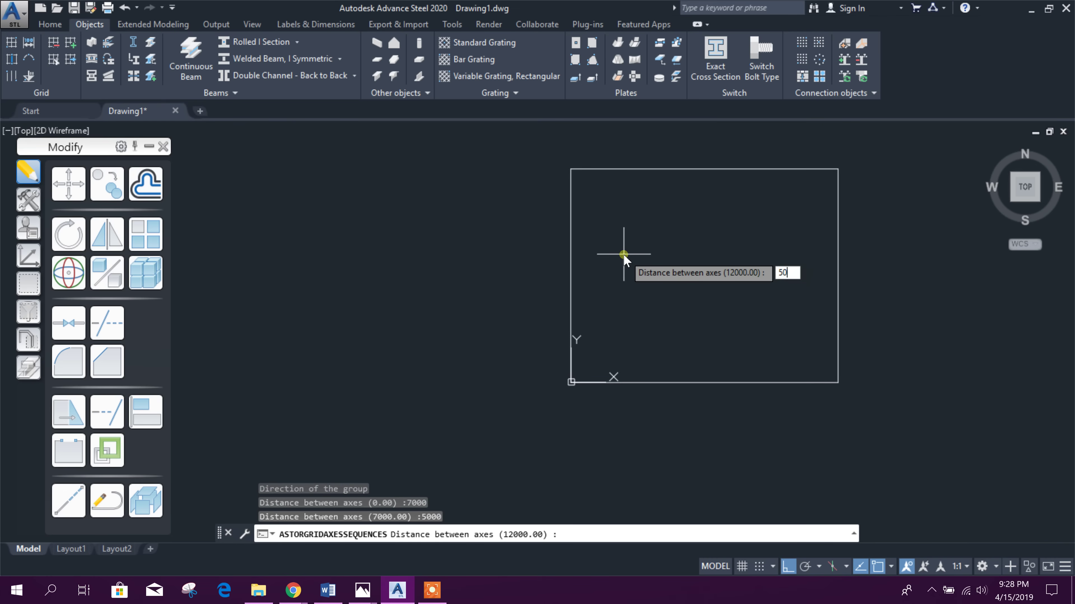
key(Return)
text(700)
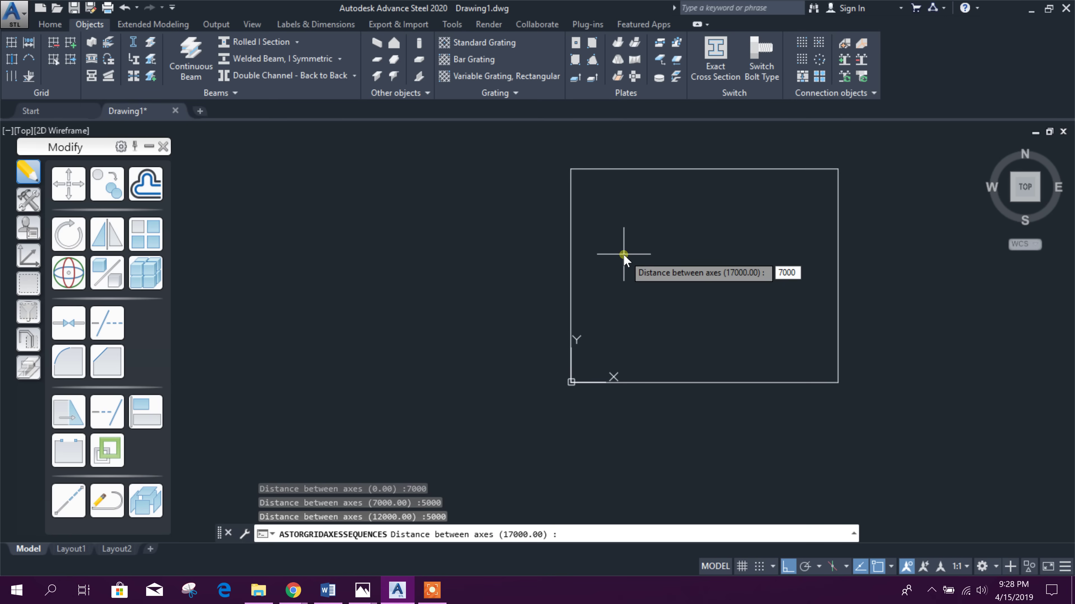
text(0)
key(Return)
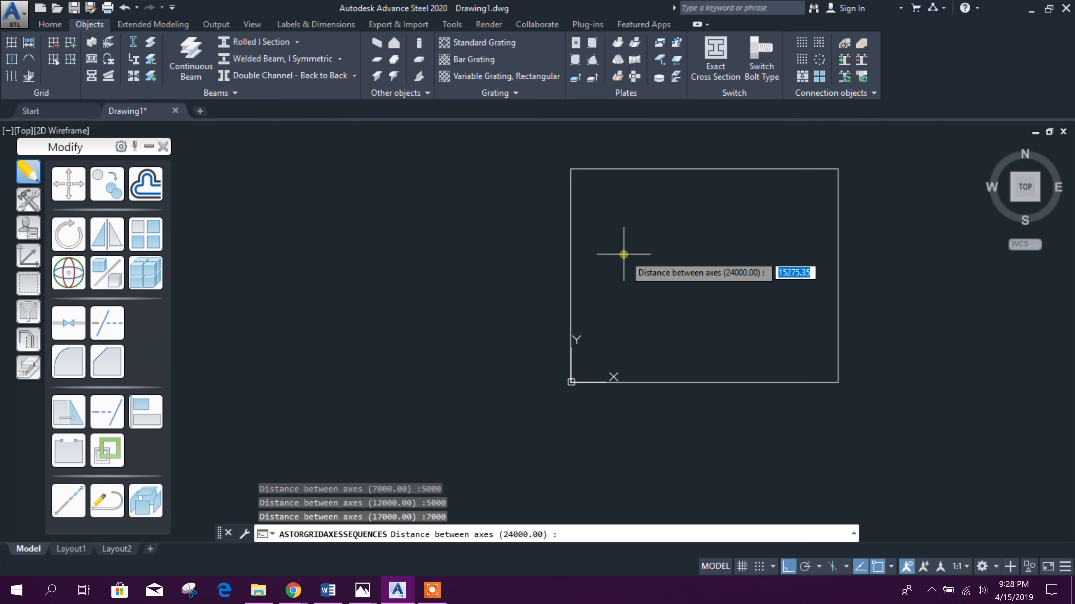
key(Return)
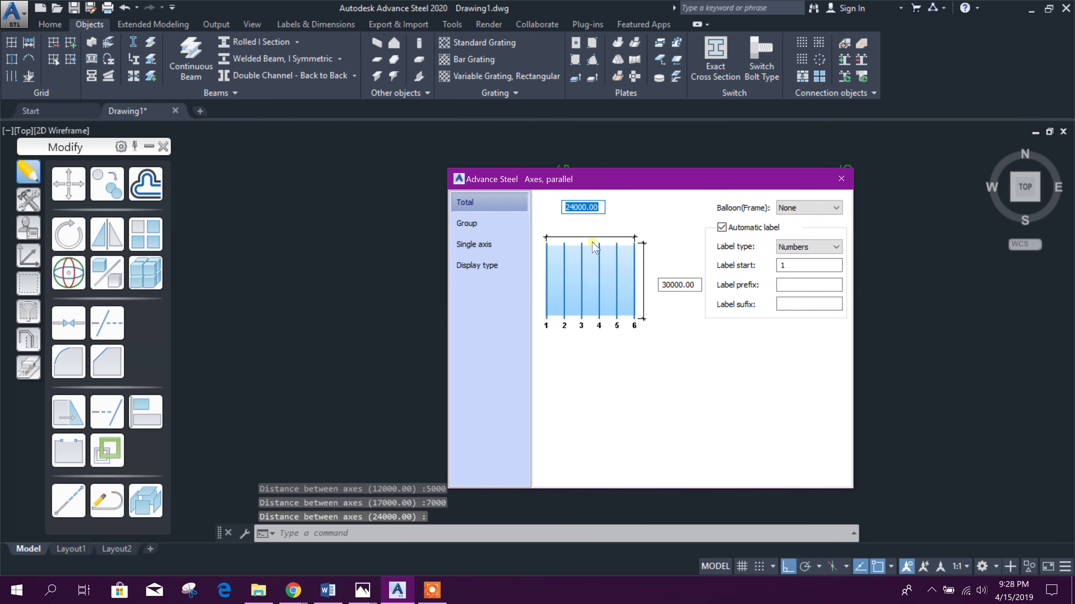
- Review the new axes' Total, Group, Single axis and Display type properties, moving the dialog clear of the grid
drag(606, 181, 735, 195)
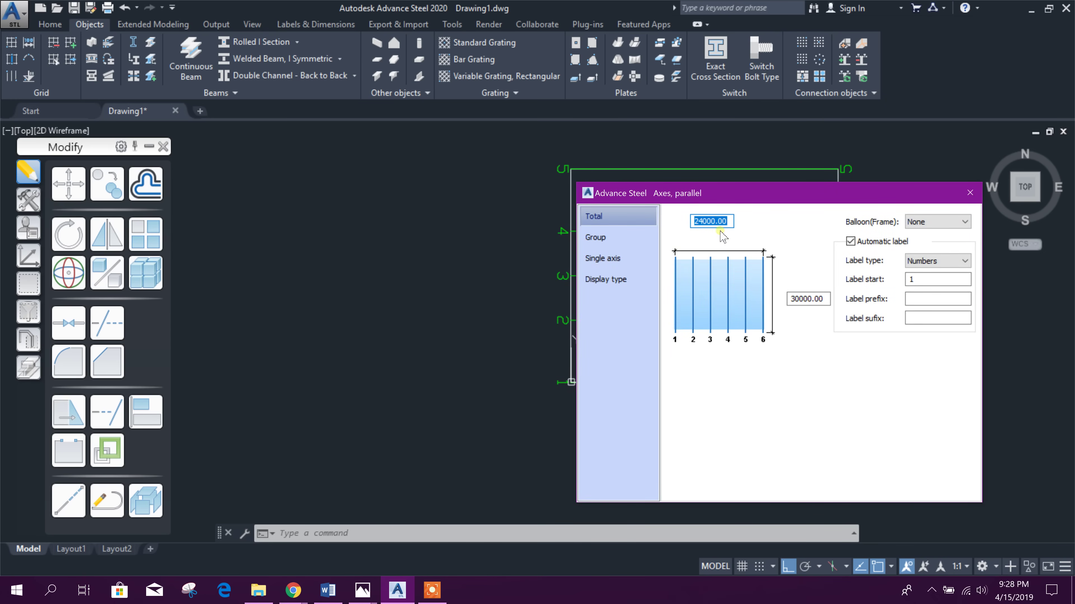
click(613, 240)
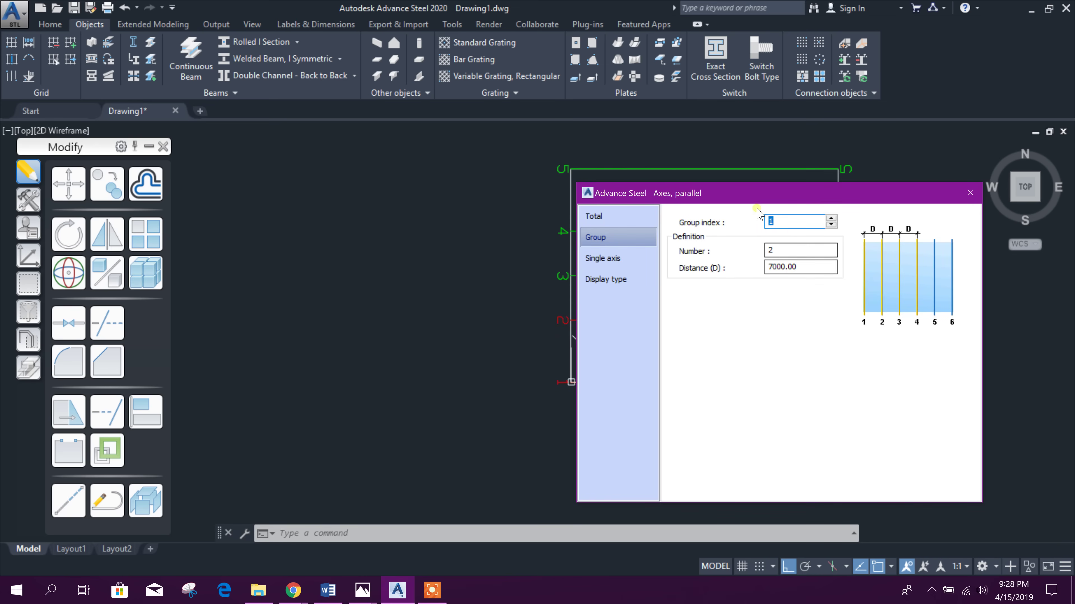
drag(762, 194, 767, 231)
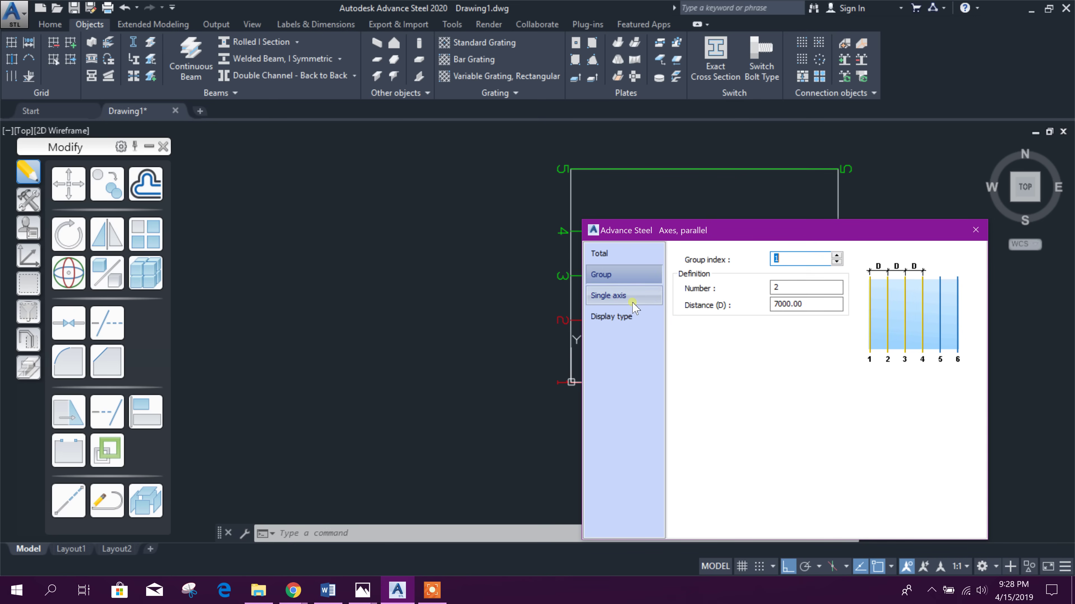
click(652, 301)
click(624, 317)
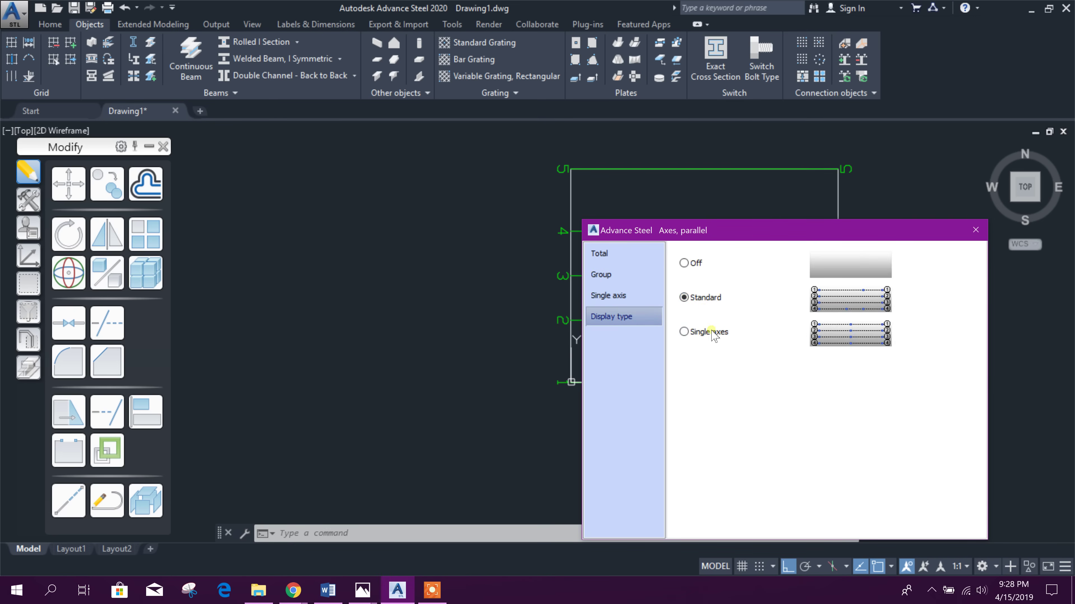
click(622, 253)
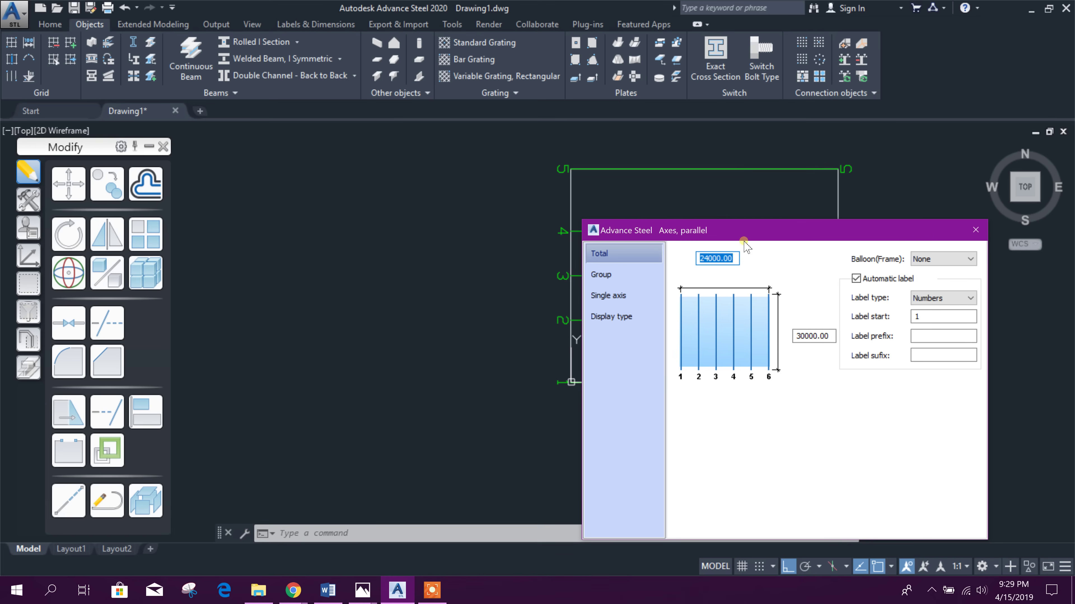
drag(683, 237, 739, 220)
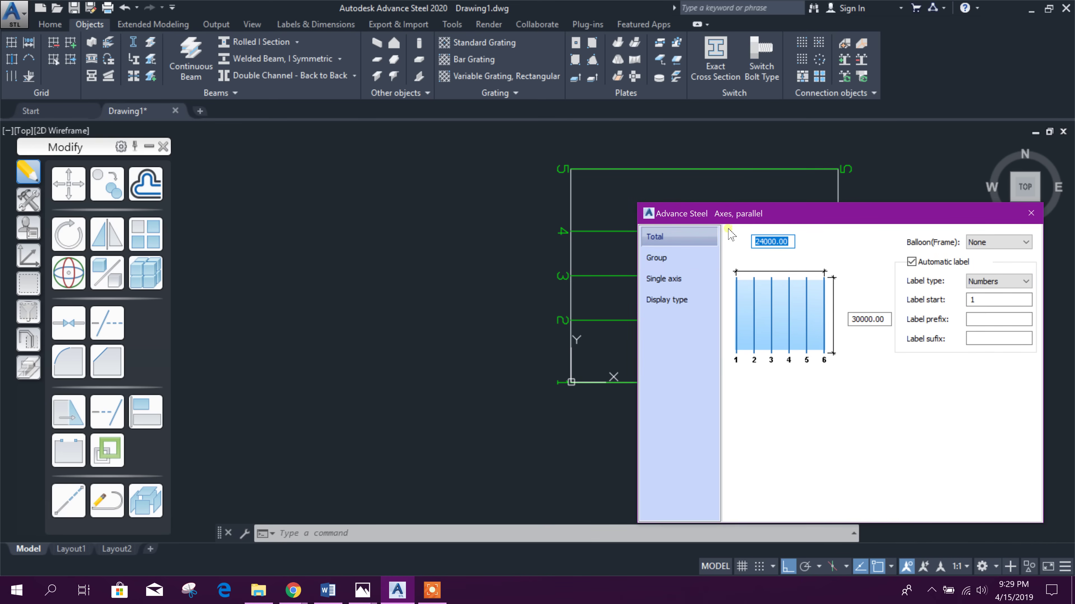
- Go through group indexes 1 to 3 to see which axes and distances each group contains, and close the properties
click(674, 259)
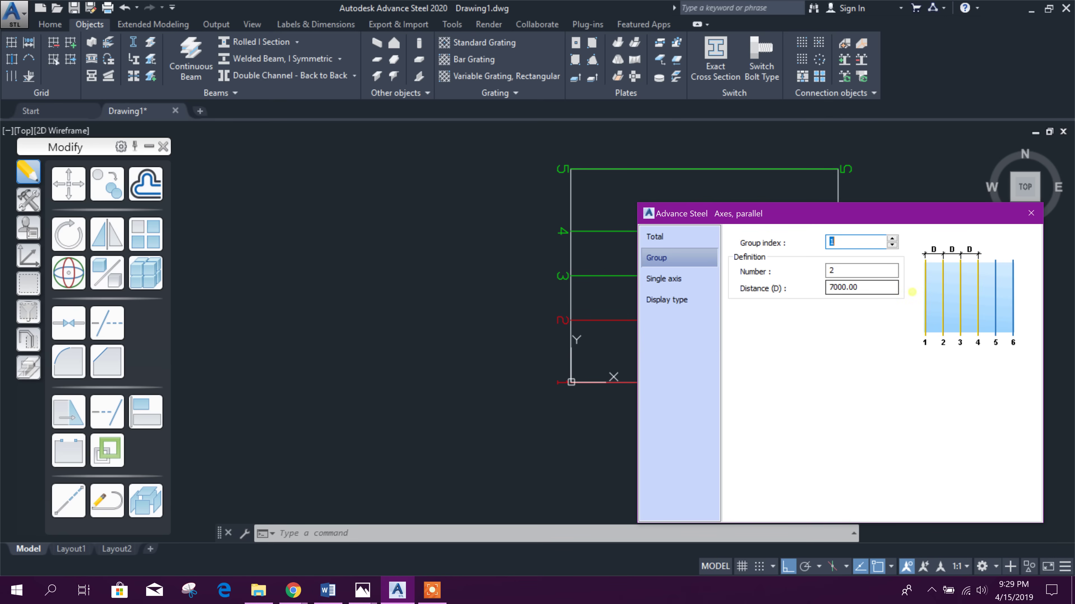
click(892, 239)
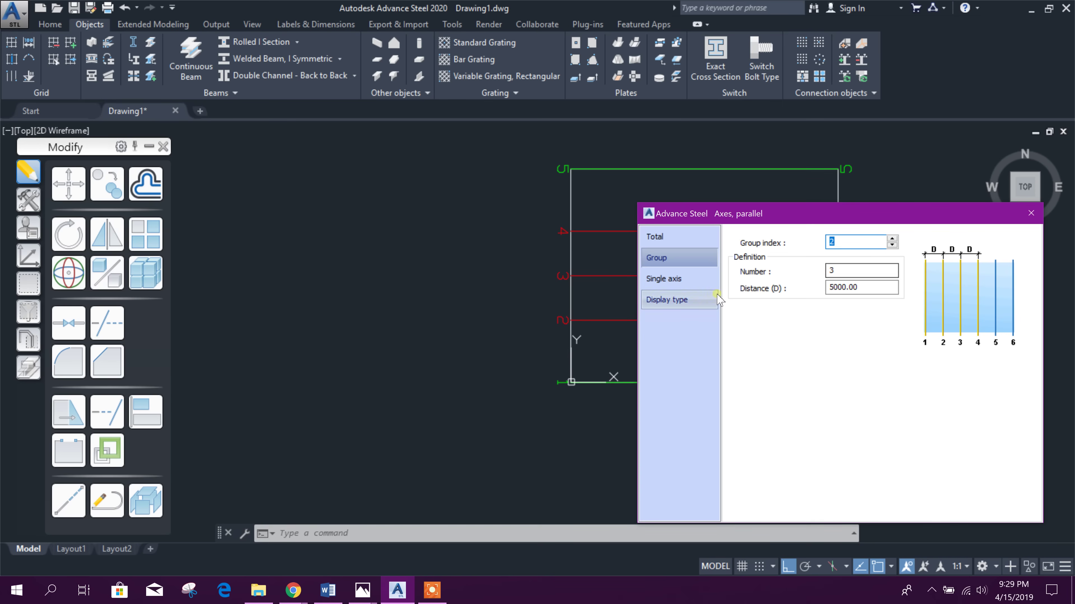
click(892, 240)
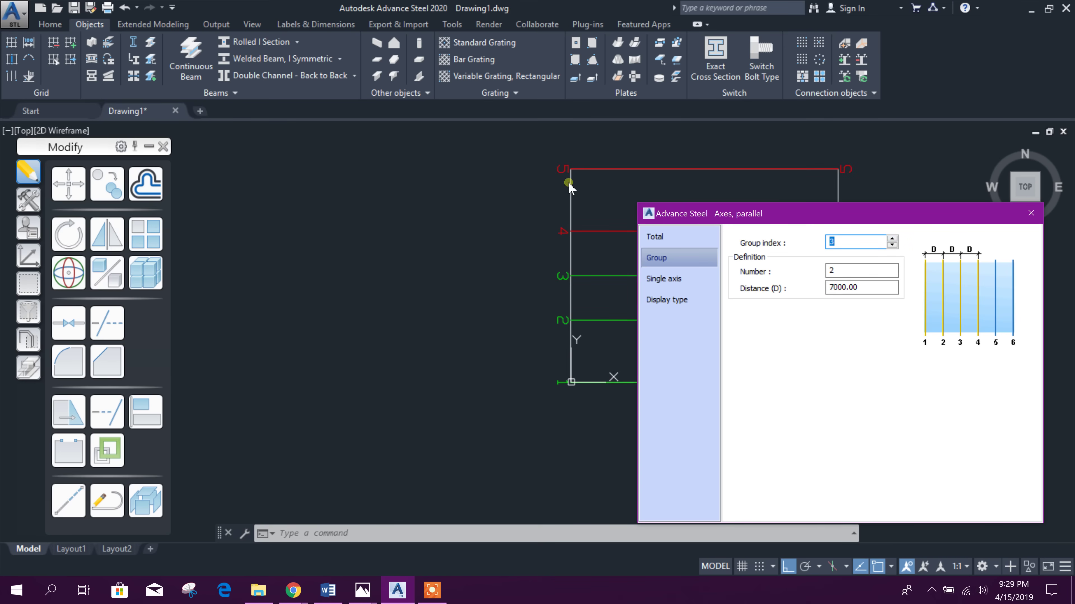
click(892, 245)
click(892, 244)
click(893, 239)
click(892, 239)
drag(920, 223, 839, 234)
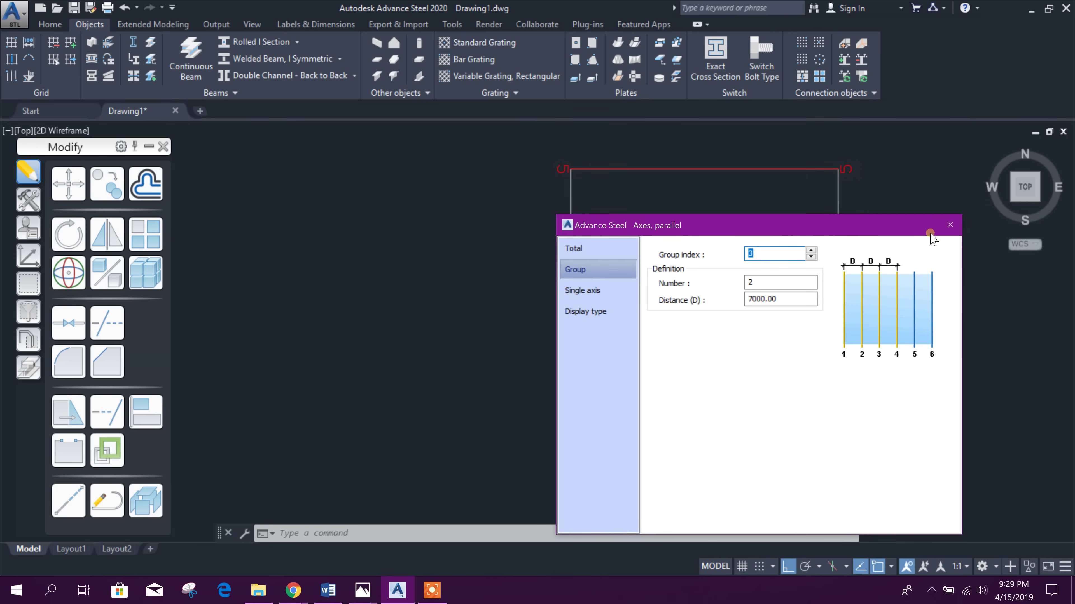
click(947, 226)
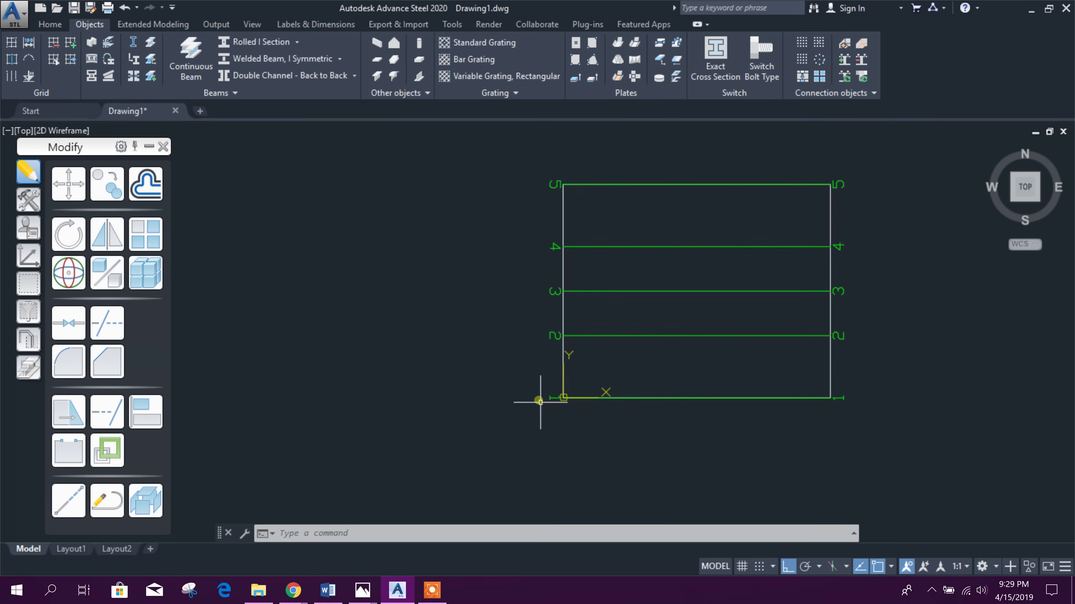
- Set the balloon frame of the numbered horizontal axes to Edging and close their properties
double_click(723, 394)
click(914, 254)
click(907, 275)
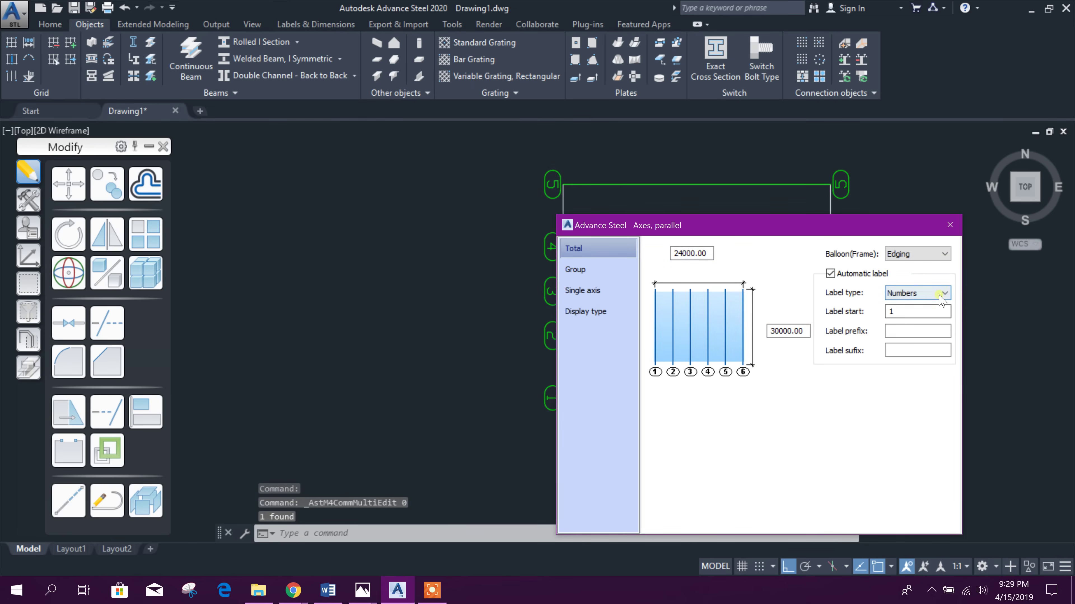
click(949, 224)
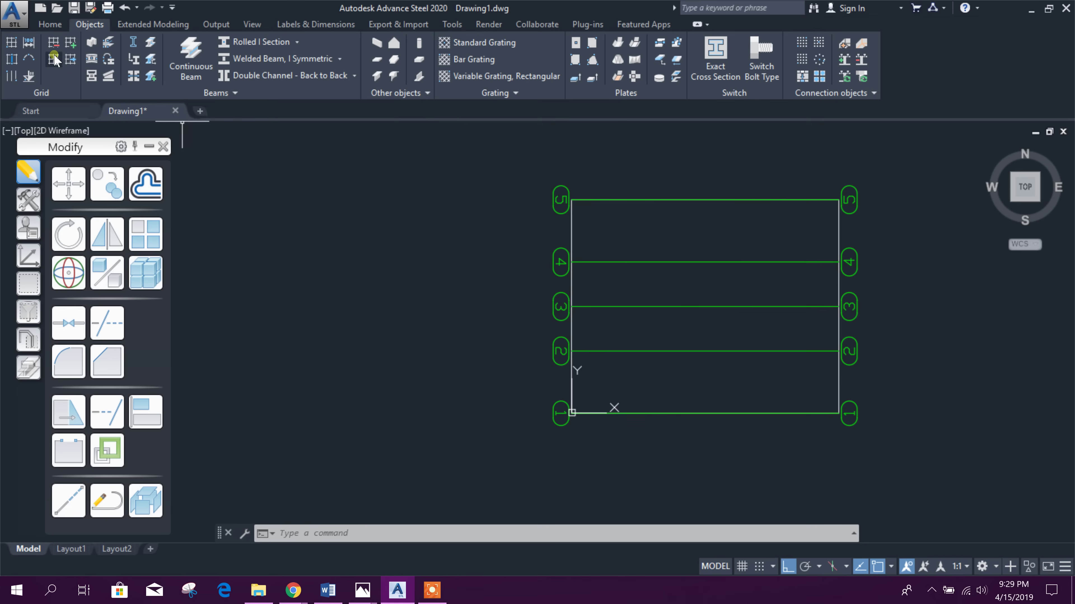
- Start an axes sequence along the rectangle's left edge, with the group direction running toward its lower-right corner
click(35, 47)
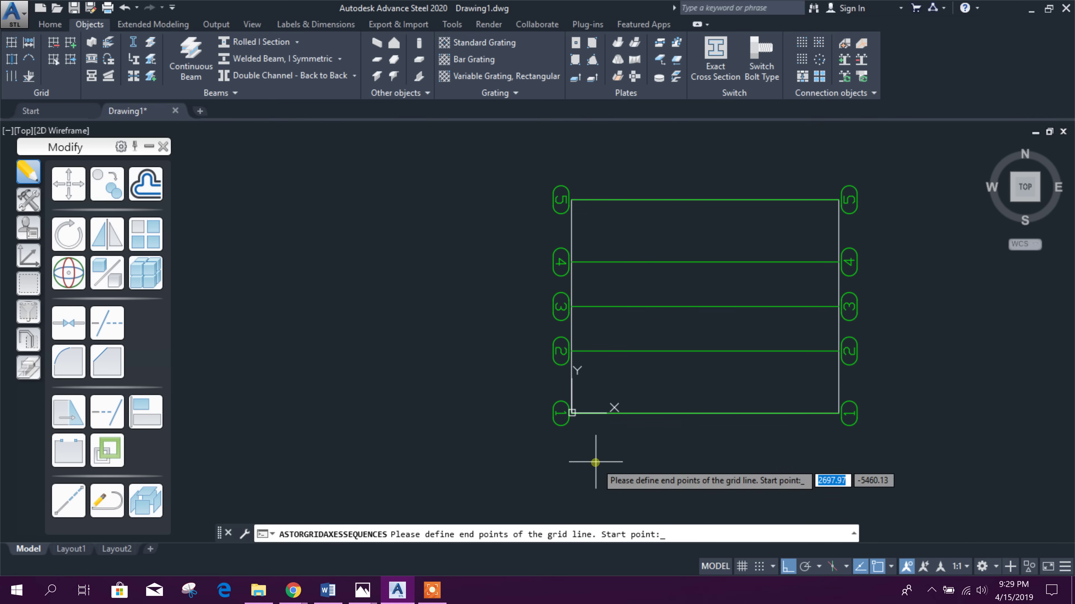
click(571, 413)
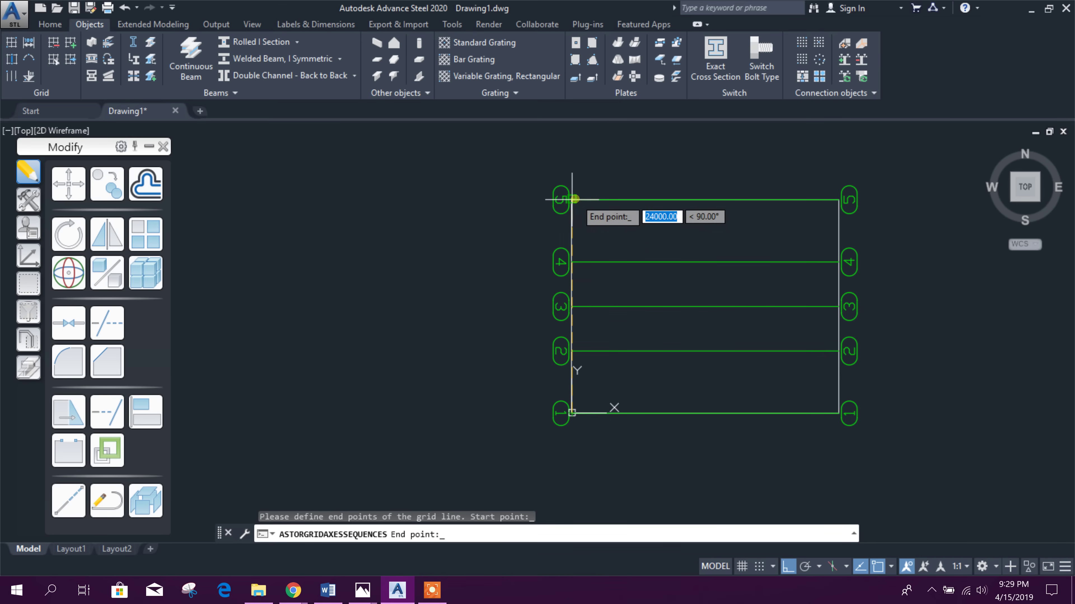
click(571, 199)
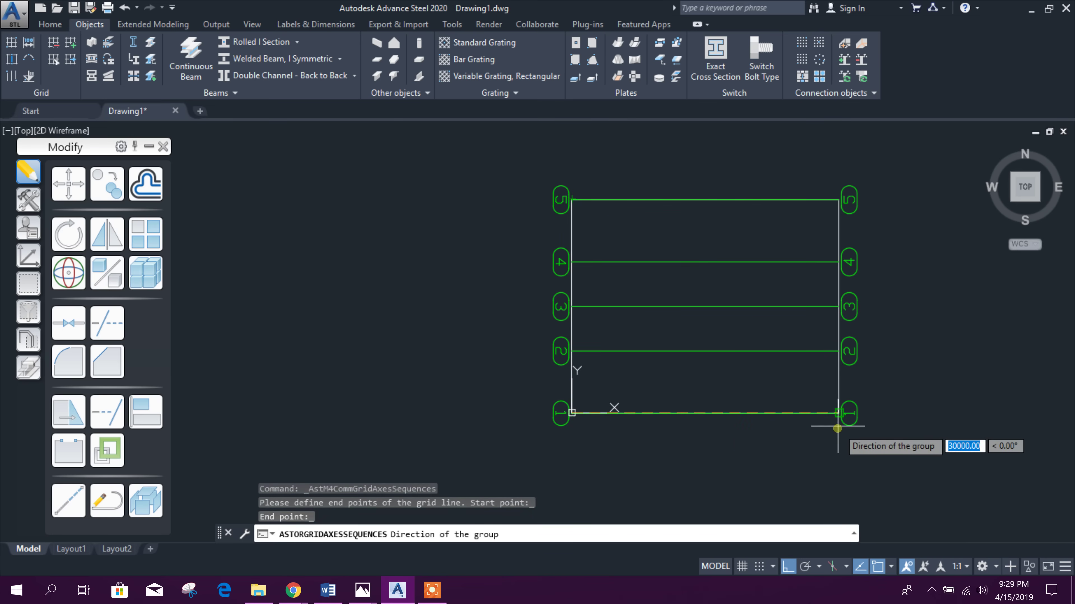
click(836, 418)
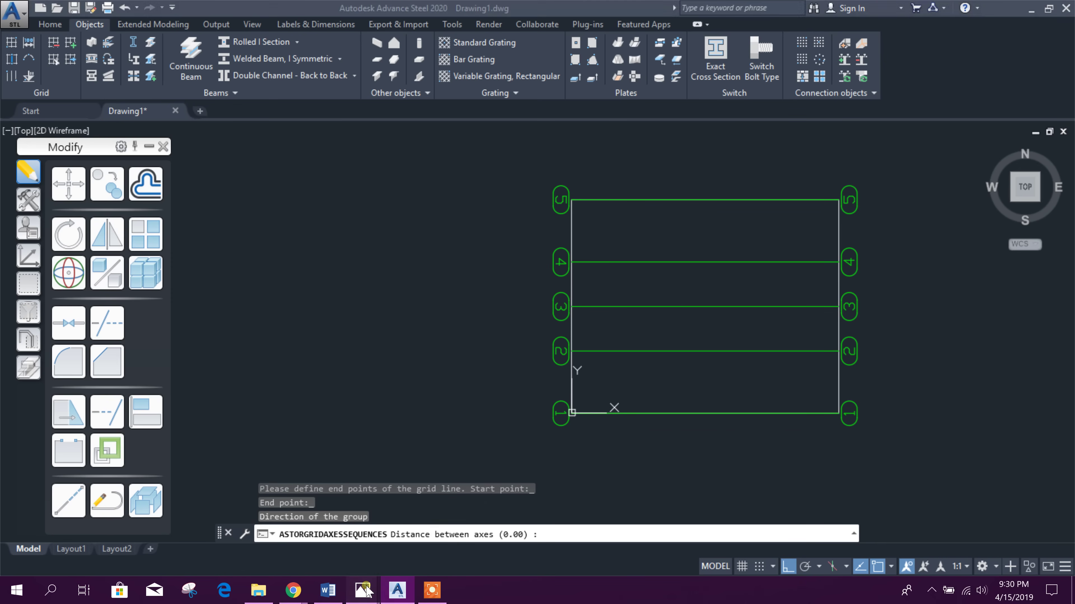
- Consult the GRID2.png reference image and enter 6000 and 4000 as the first two distances between the vertical axes
mouse_move(363, 589)
click(425, 538)
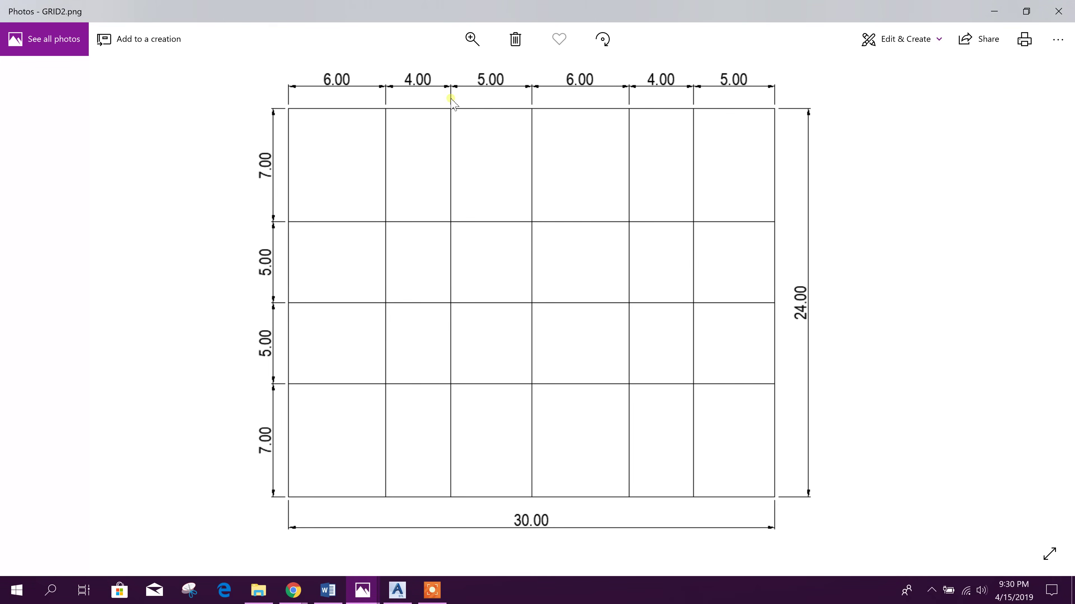
click(397, 590)
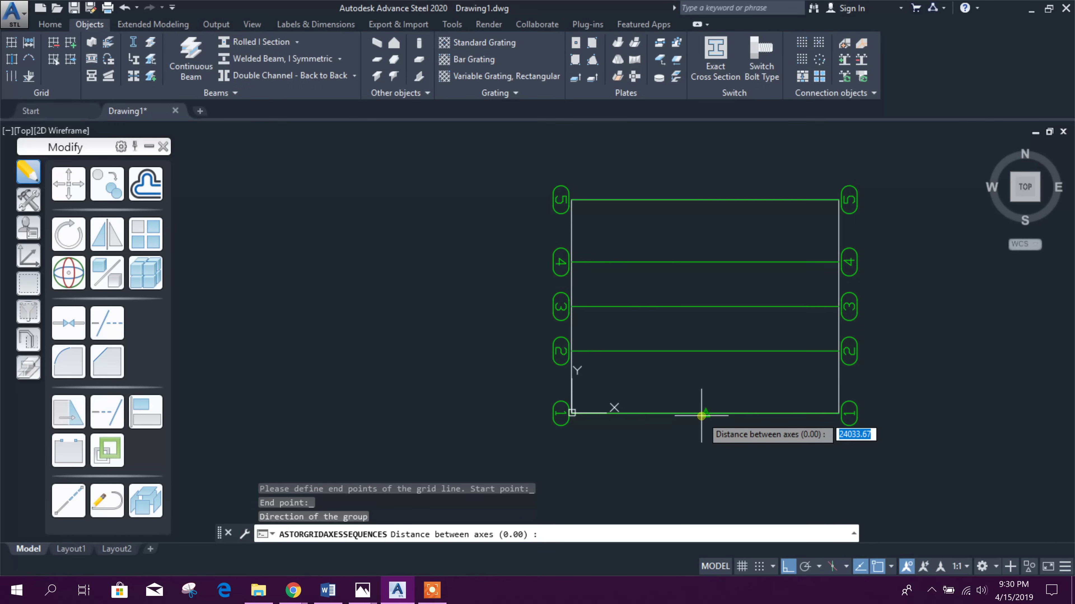
text(6000)
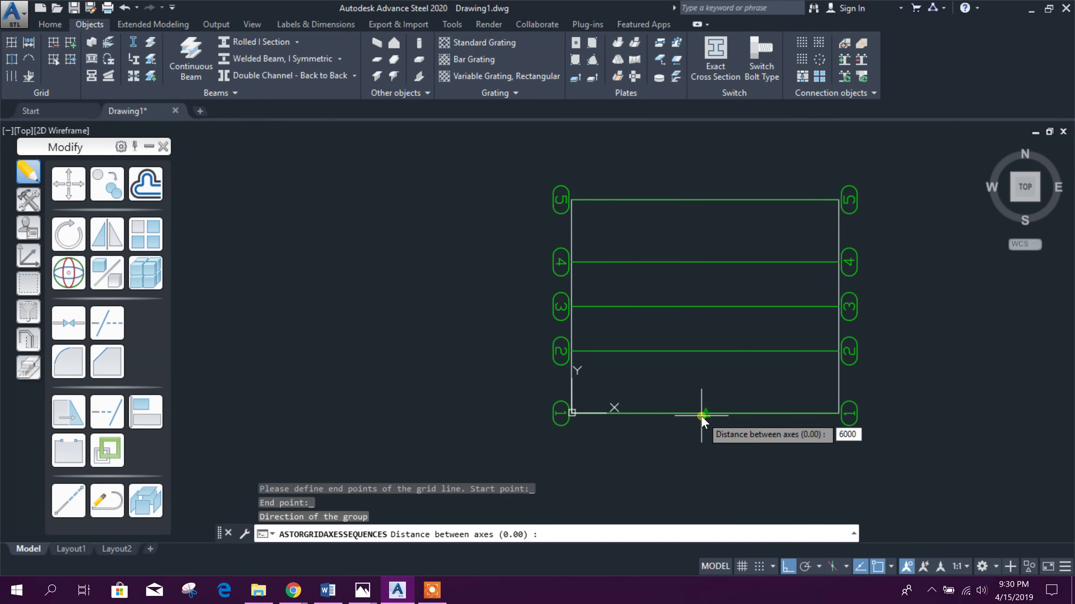
key(Return)
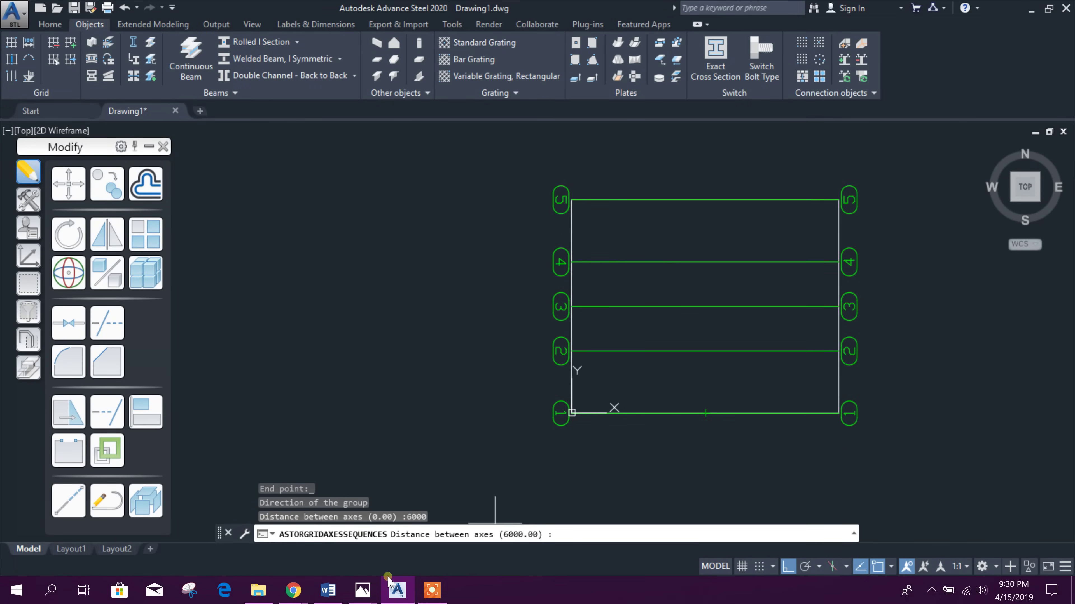
mouse_move(362, 589)
click(468, 527)
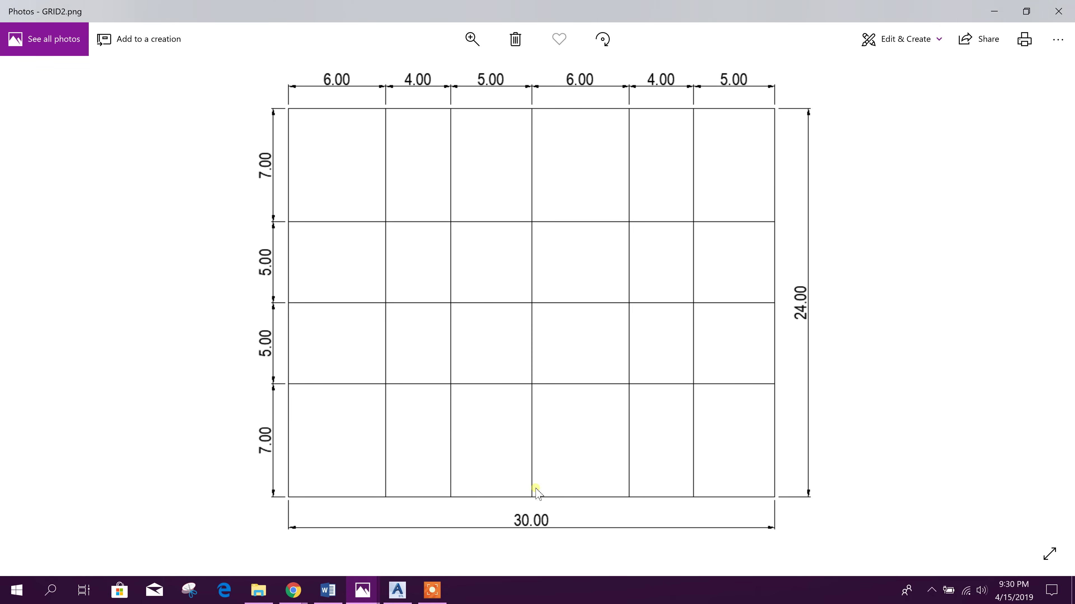
click(396, 590)
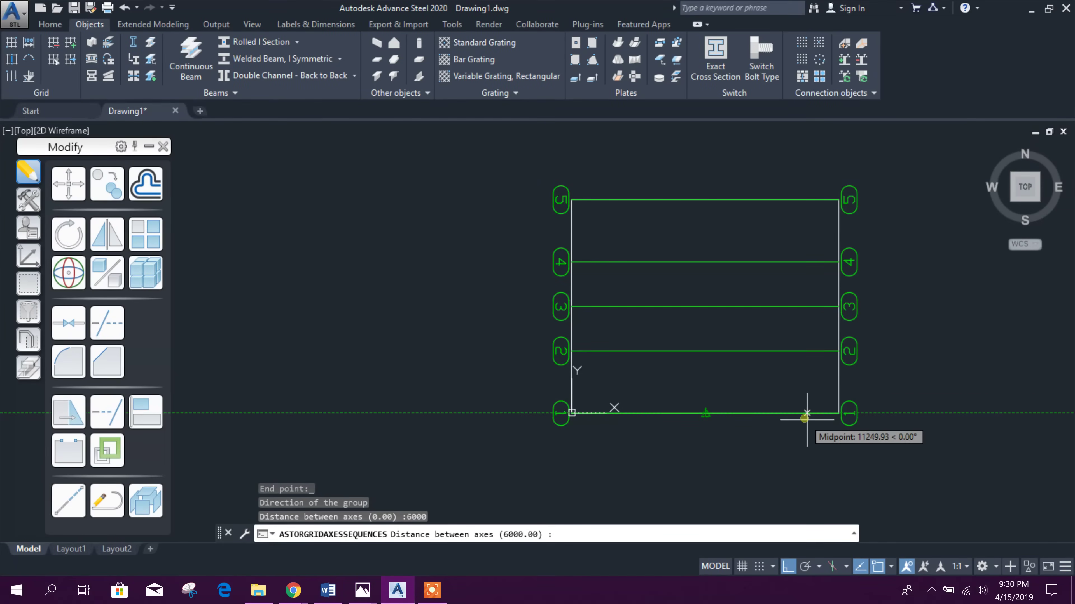
text(4000)
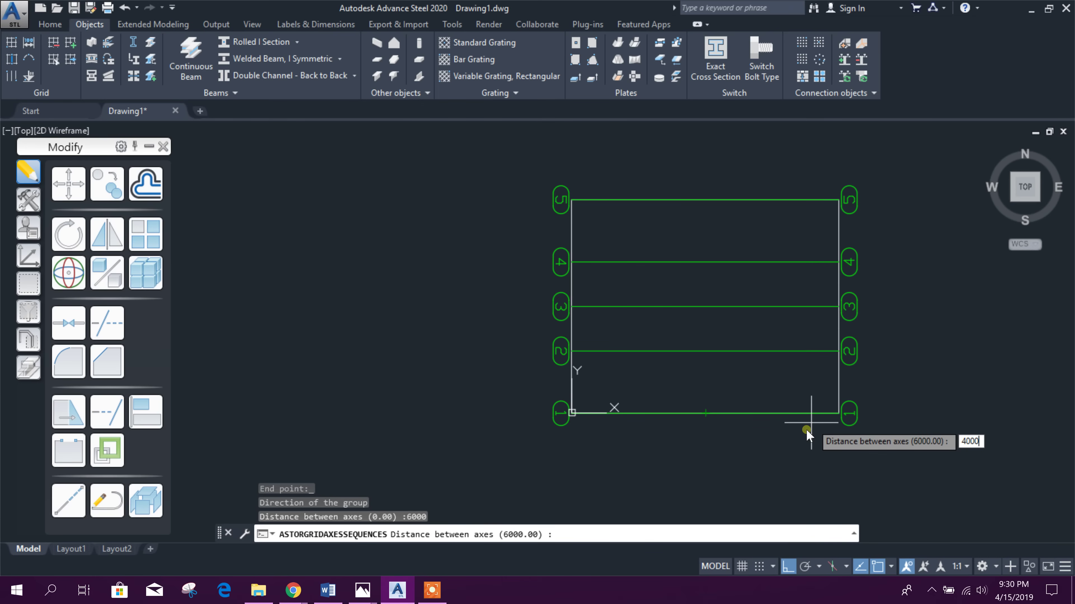
key(Return)
- Enter the remaining distances of 5000, 6000, 4000 and 5000 from the reference image and complete the vertical axes sequence
text(5)
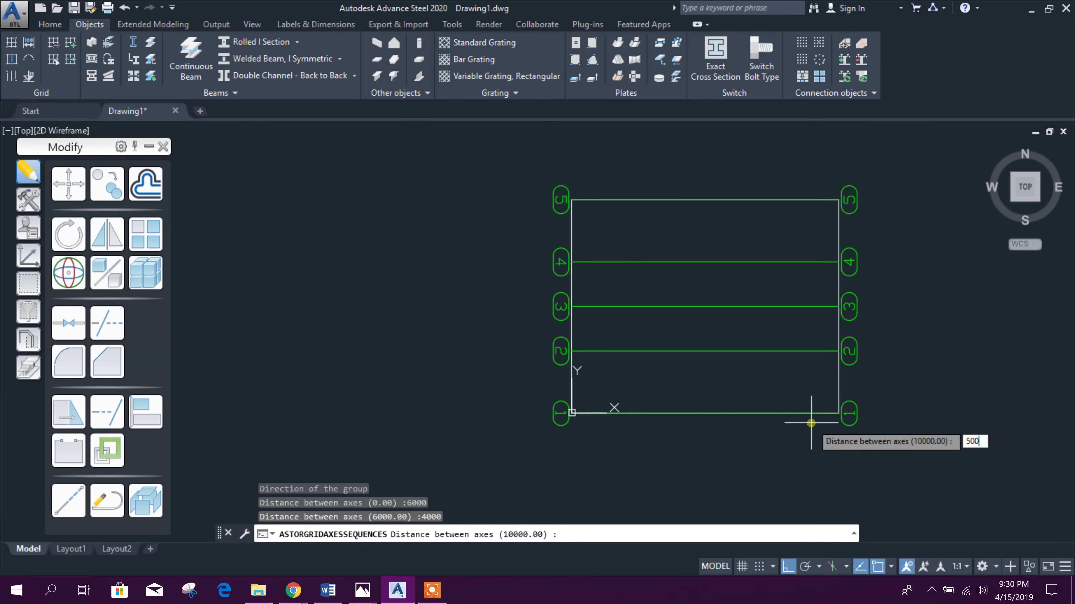
text(000)
key(Return)
text(6000)
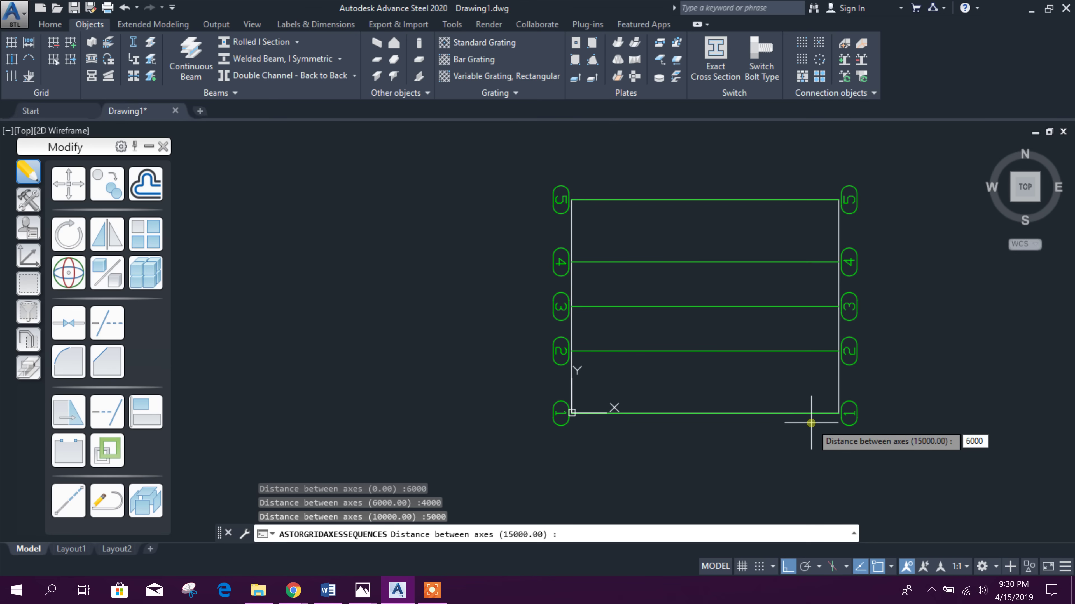
key(Return)
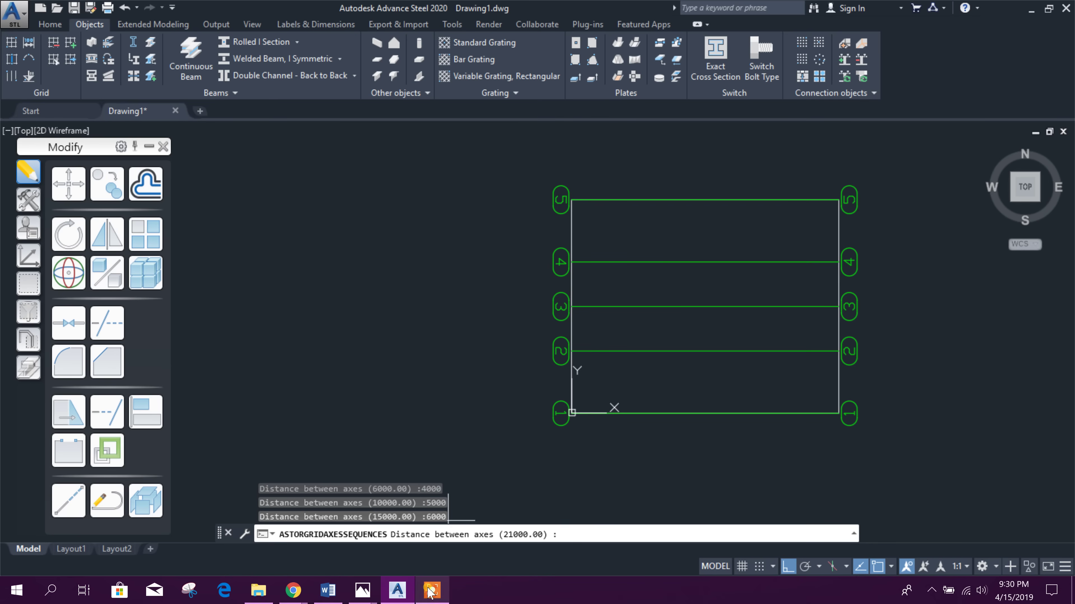
mouse_move(362, 590)
click(450, 538)
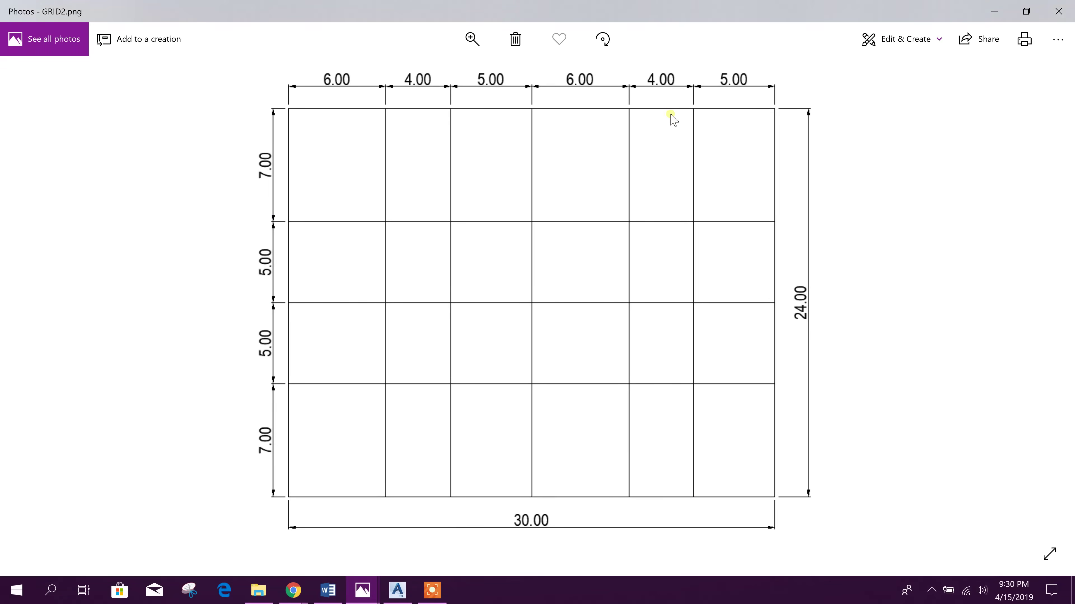
text(4000)
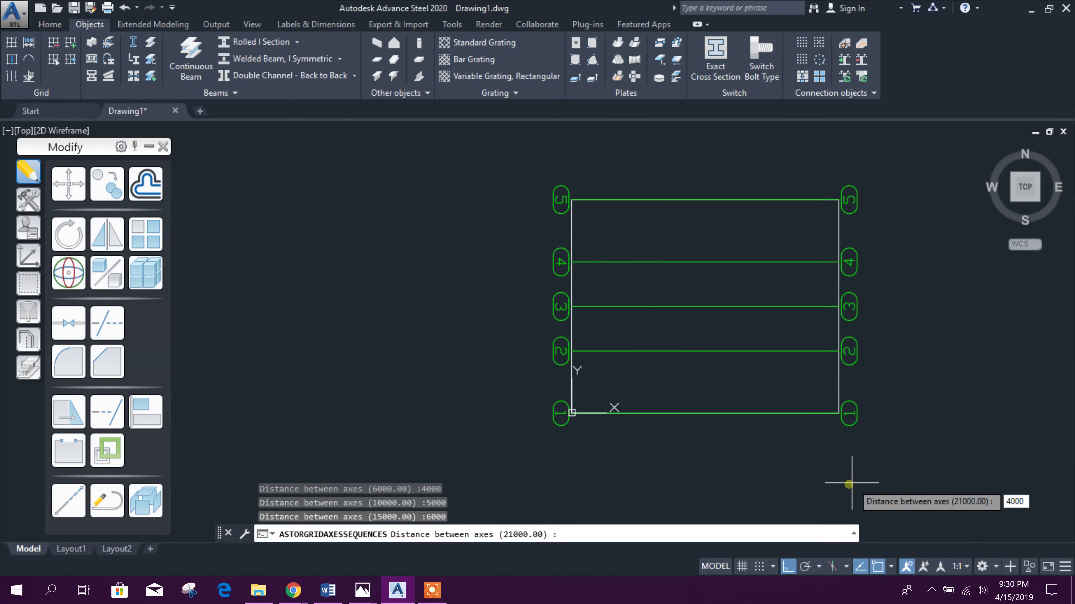
key(Return)
key(Return)
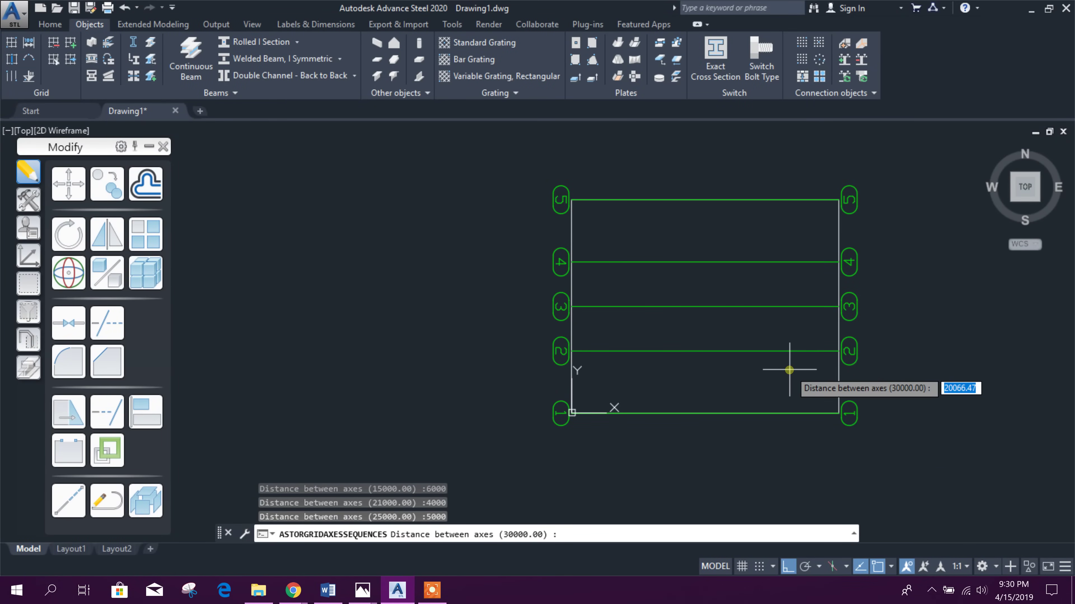
key(Return)
- Set the vertical axes' balloon frame to Edging and their label type to Capital letters
click(916, 254)
click(906, 270)
click(916, 293)
click(913, 315)
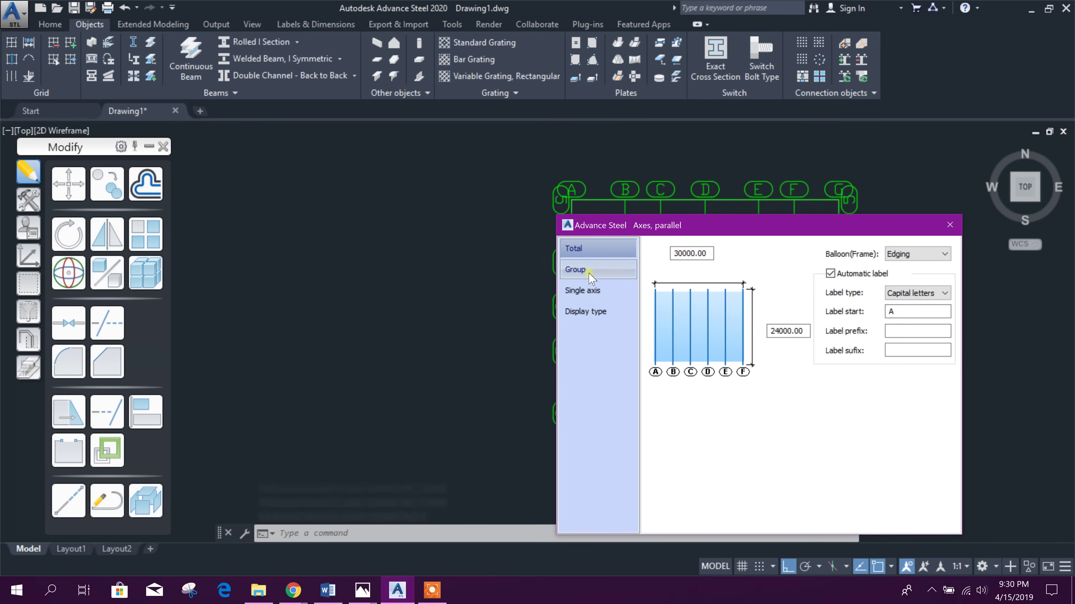
- Go through the vertical axes' group indexes 1 to 6 to check each group's axes and distance, and close the properties
click(609, 270)
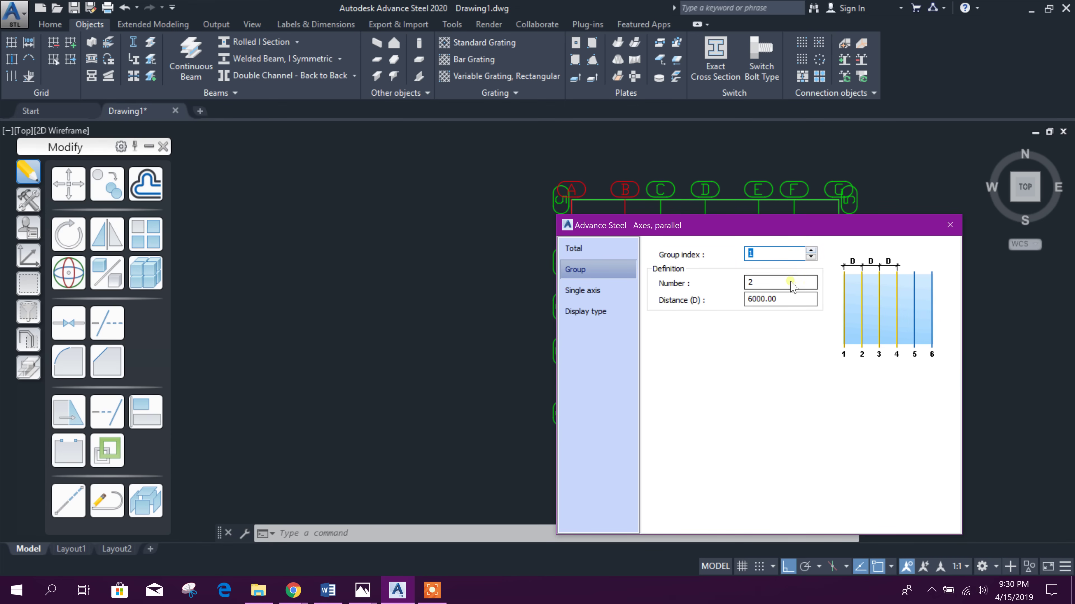
click(811, 251)
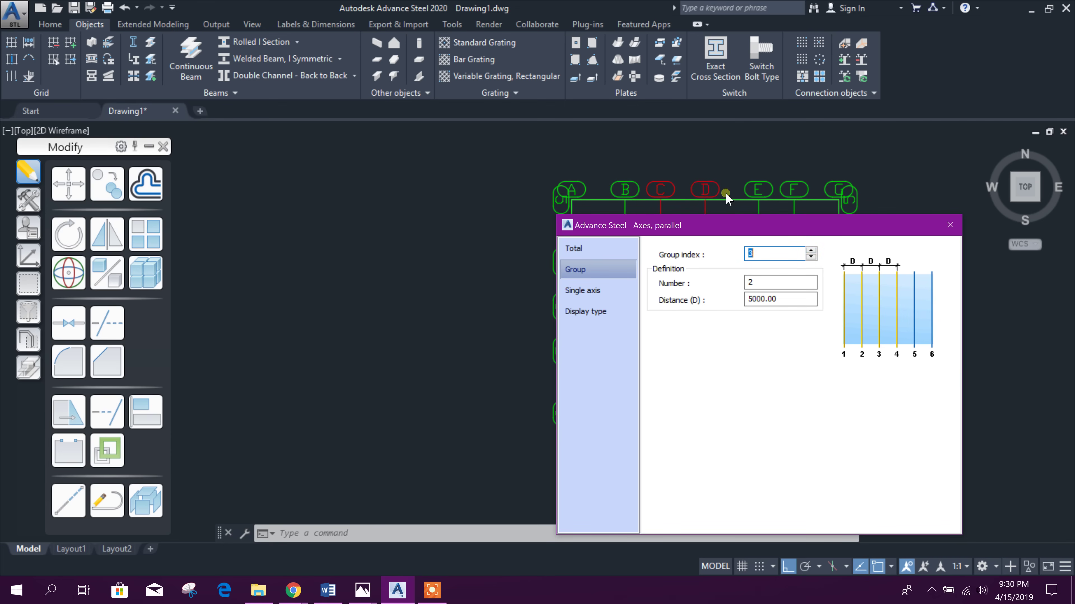
click(811, 251)
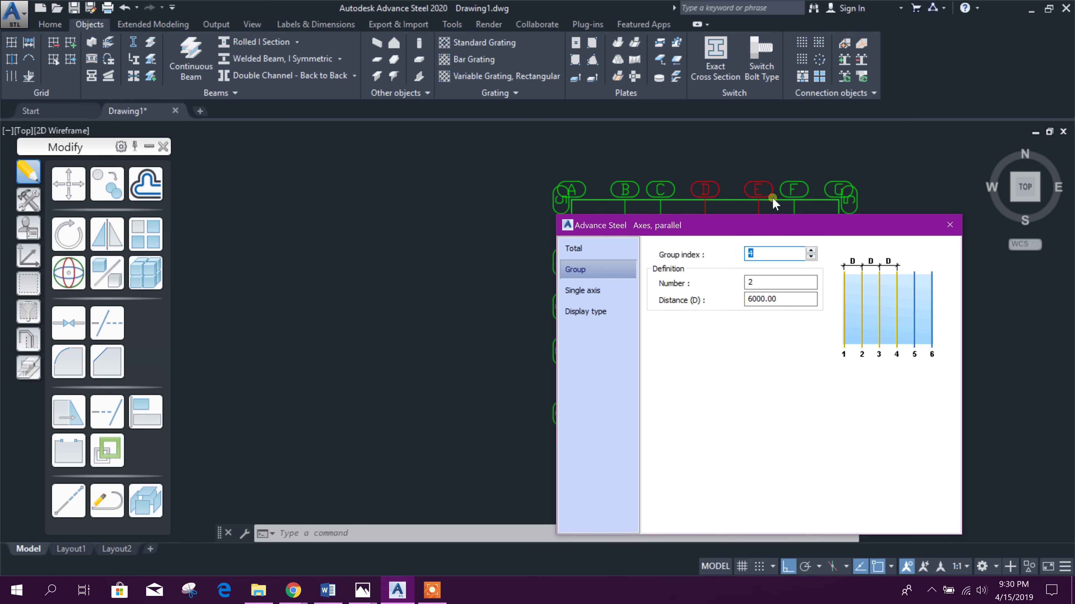
click(811, 251)
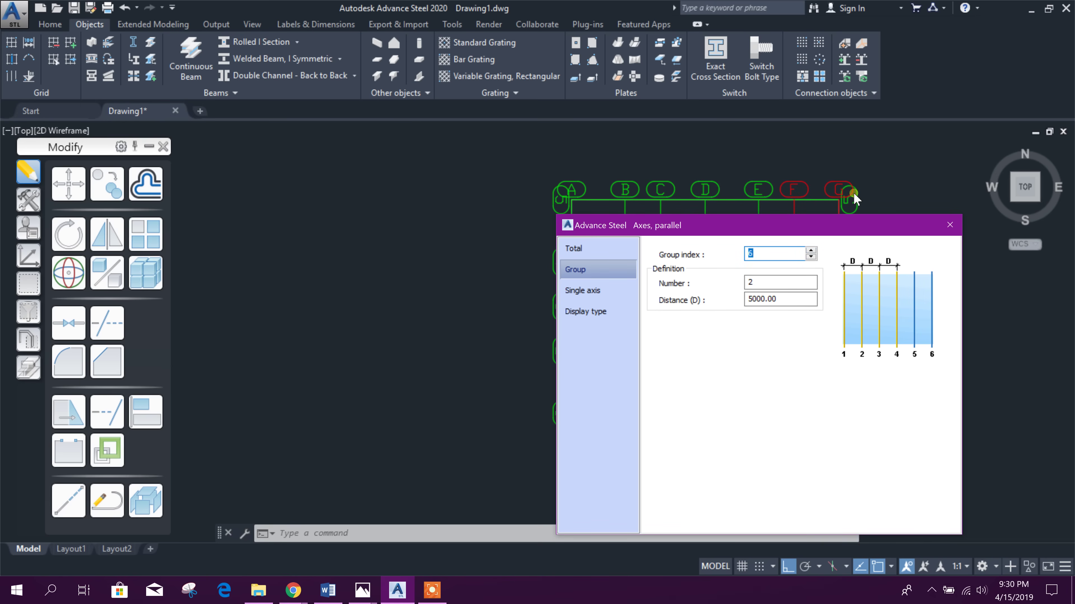
click(950, 224)
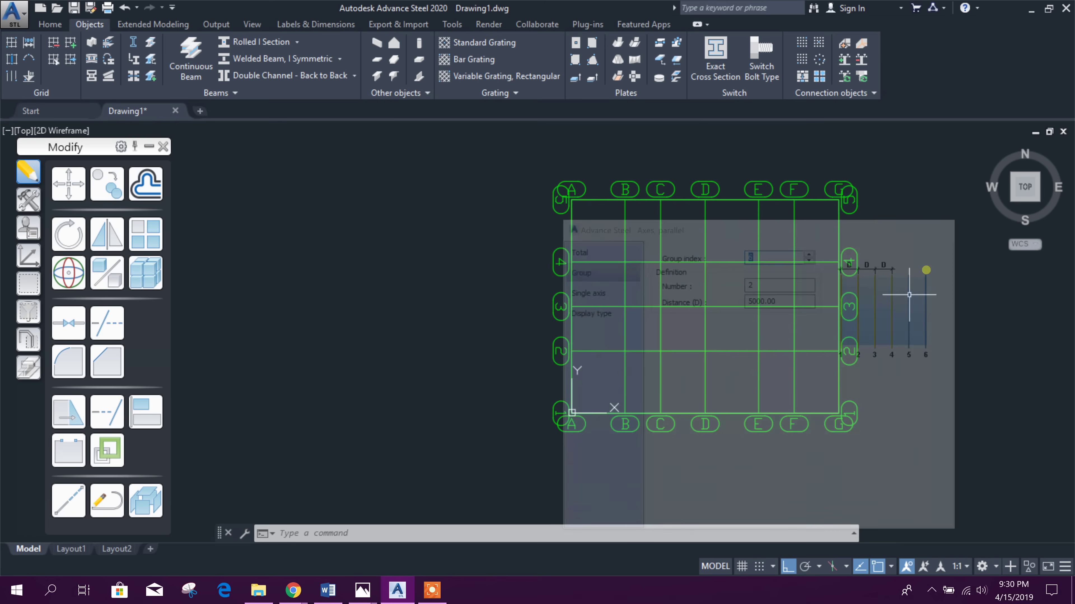
- Select the whole drawing, remove the grid axes from the selection, and delete the four construction lines of the outer rectangle
scroll(702, 355, down, 4)
scroll(708, 347, up, 4)
scroll(677, 330, down, 2)
scroll(631, 242, up, 2)
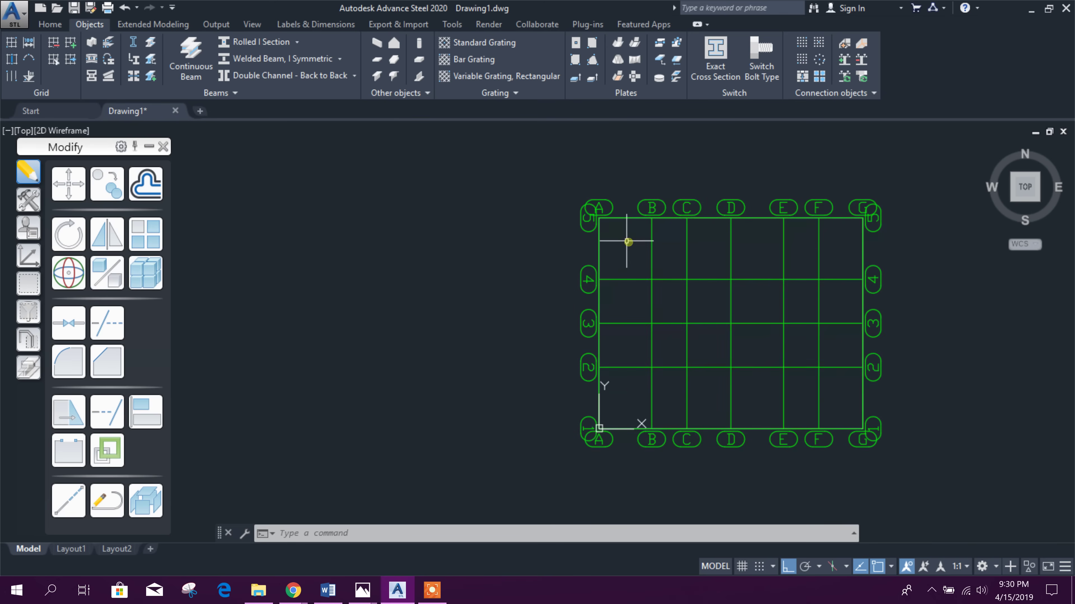
click(567, 191)
scroll(730, 319, down, 1)
click(859, 423)
scroll(756, 339, up, 4)
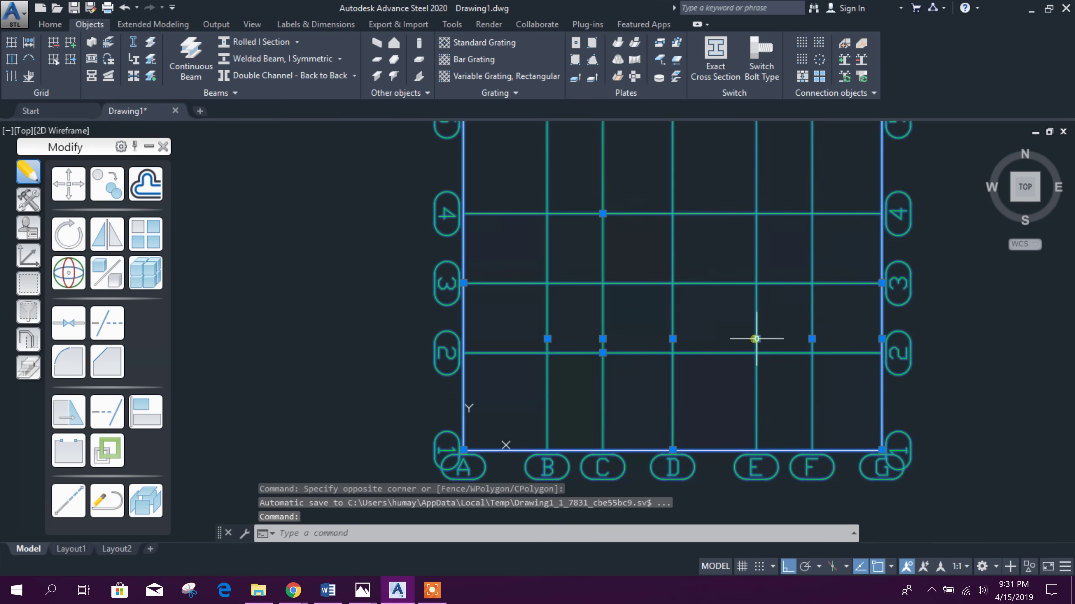
shift+click(775, 397)
shift+click(685, 286)
scroll(641, 247, down, 2)
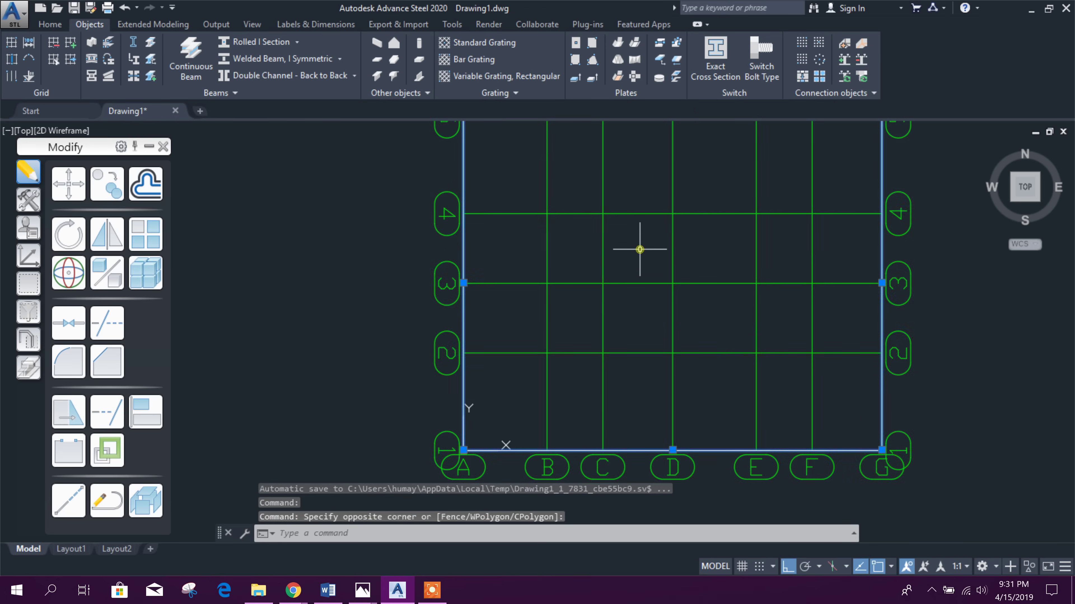
scroll(660, 339, down, 1)
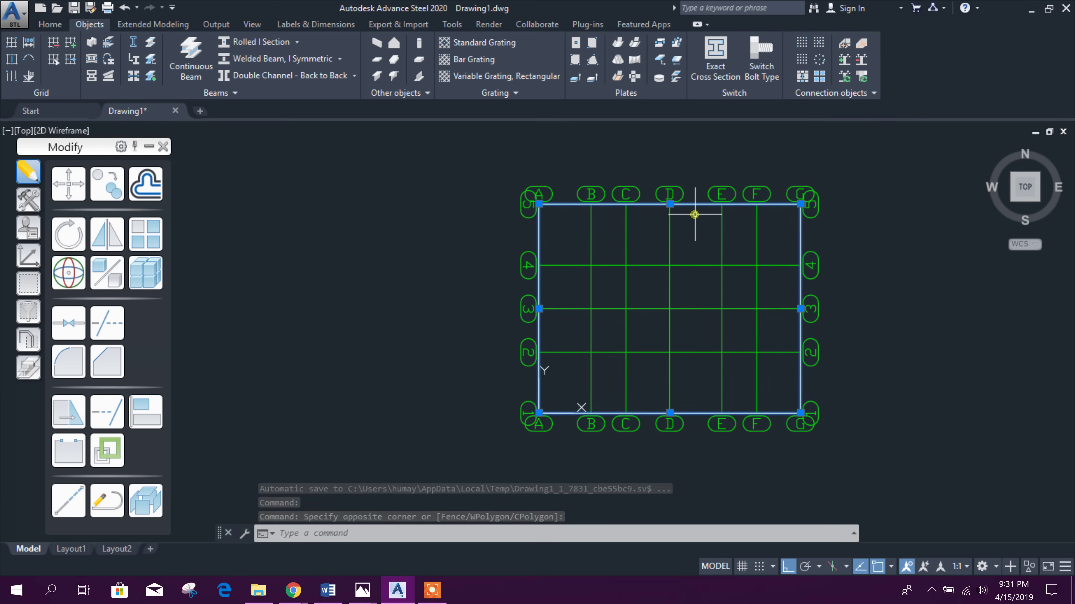
key(Delete)
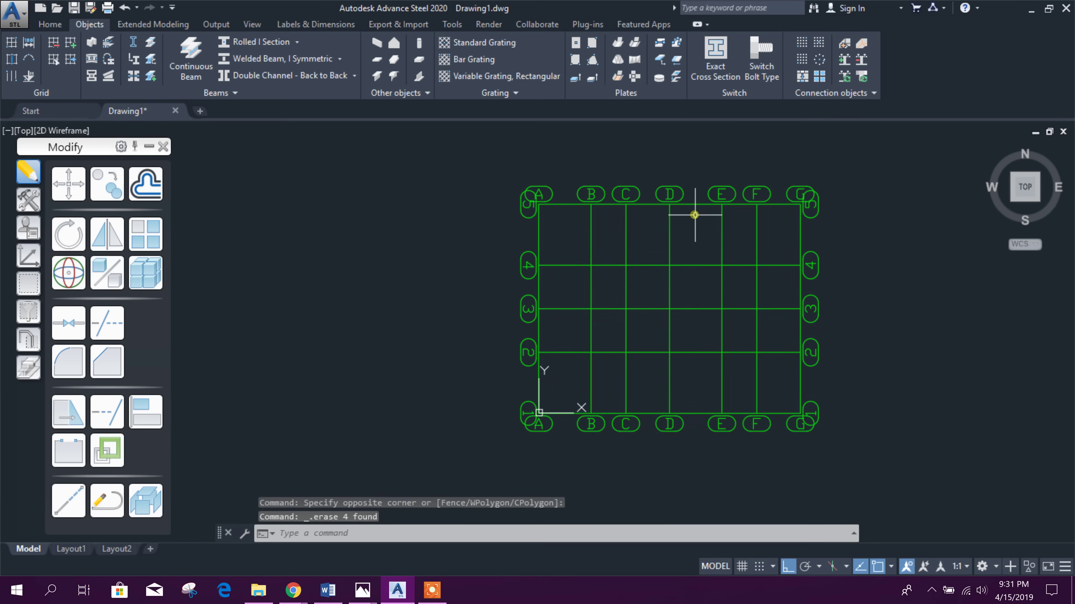
middle_drag(712, 343, 742, 335)
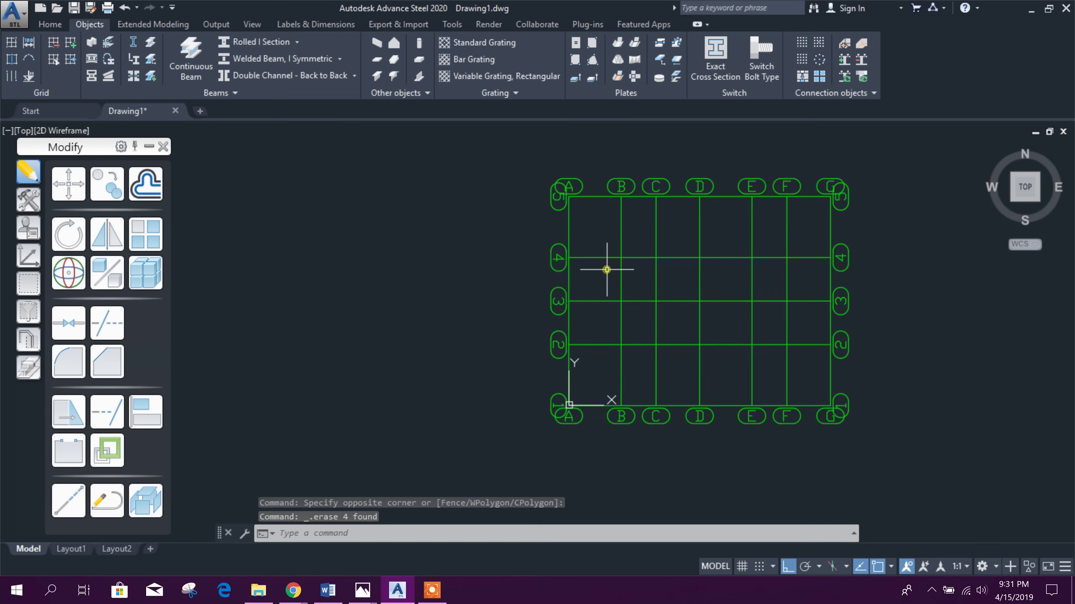
scroll(589, 209, up, 3)
scroll(588, 209, down, 4)
scroll(583, 273, up, 2)
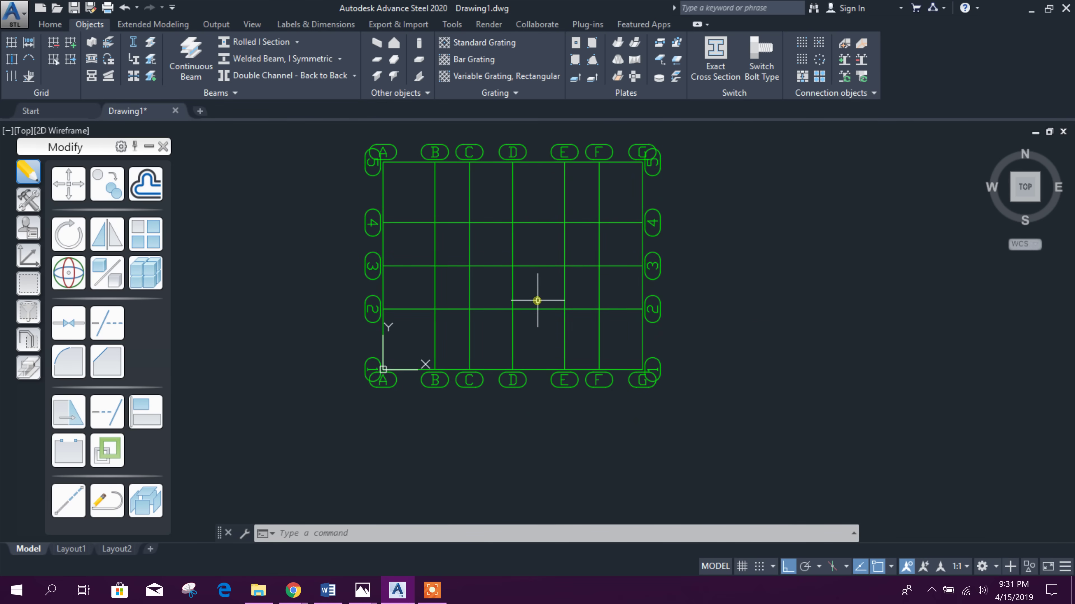
middle_drag(605, 364, 623, 386)
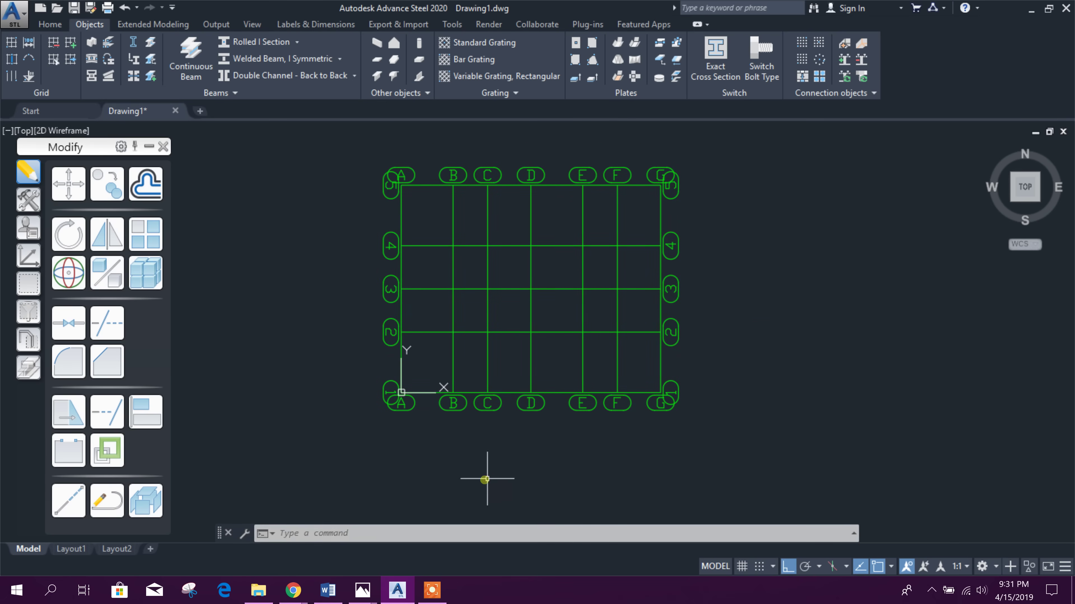
middle_drag(560, 378, 619, 403)
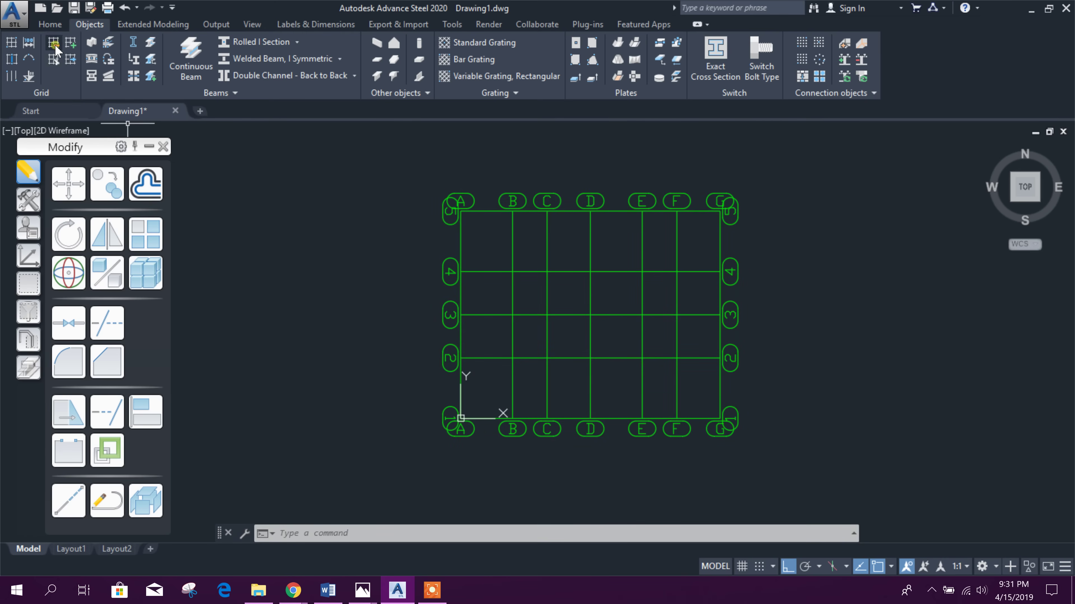
- Draw a vertical single axis 24000 mm long beyond the grid's axis G and close its properties
click(12, 60)
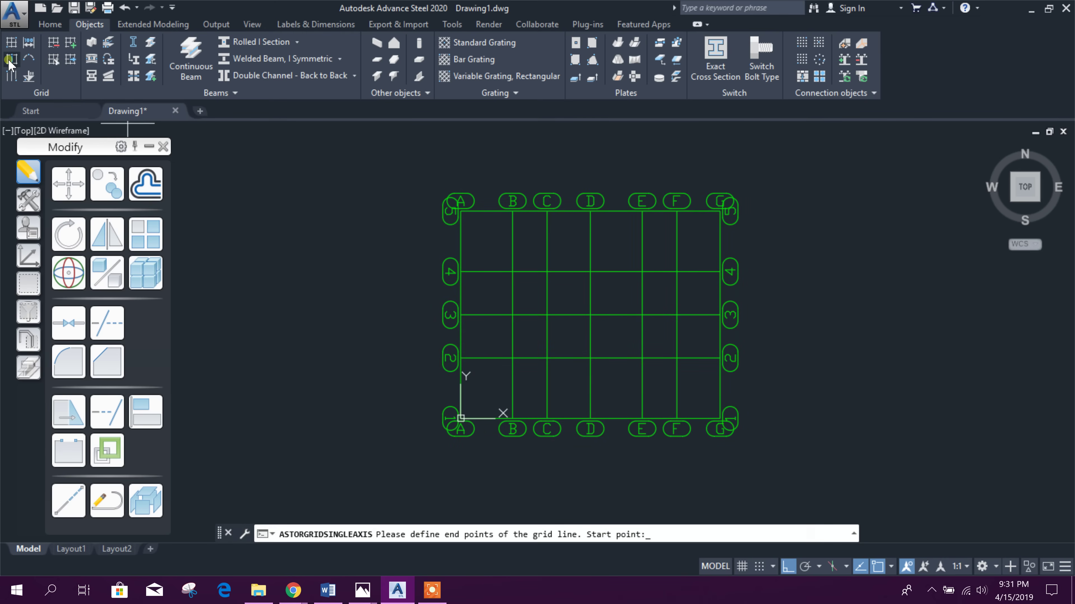
click(837, 435)
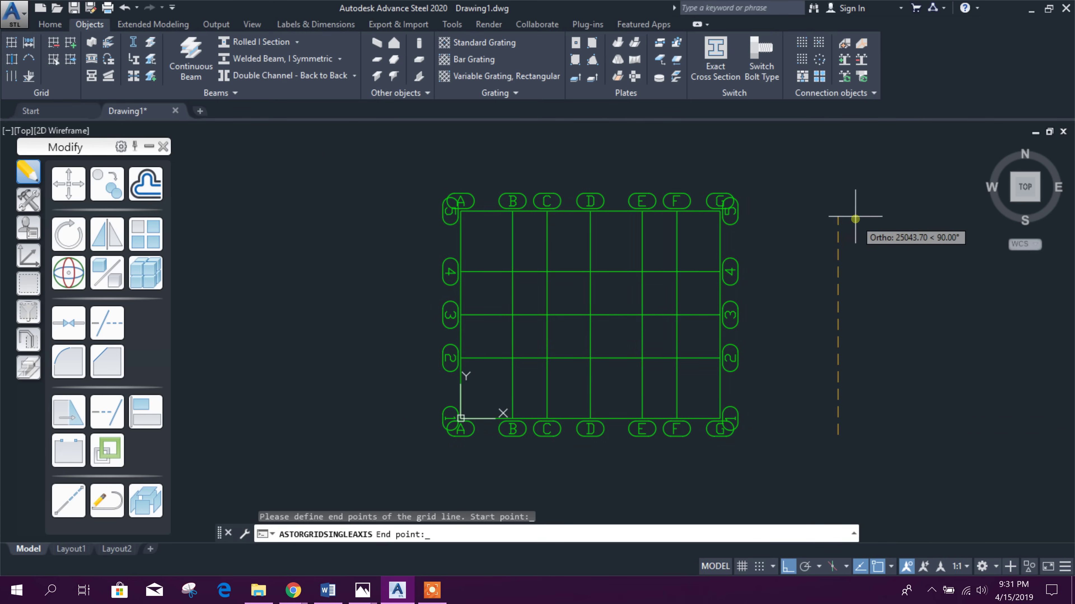
text(24)
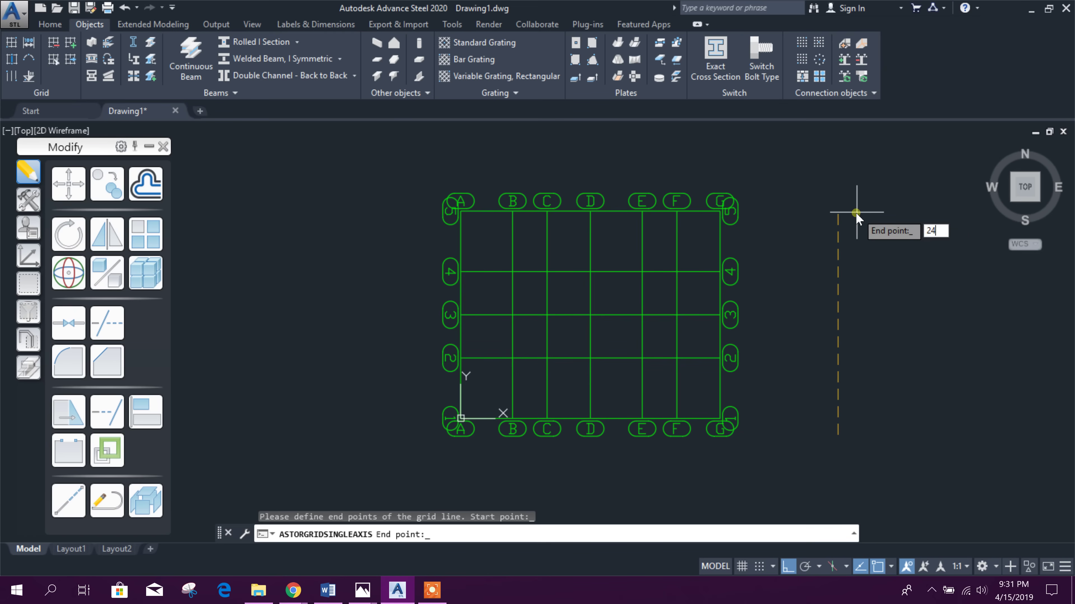
text(000)
key(Return)
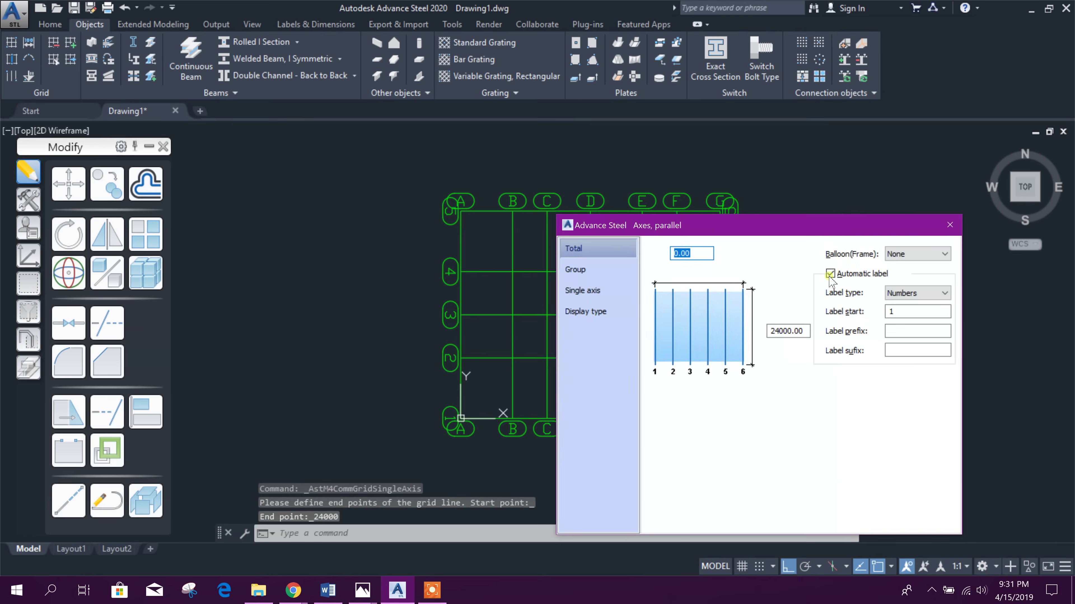
click(949, 225)
scroll(843, 318, down, 2)
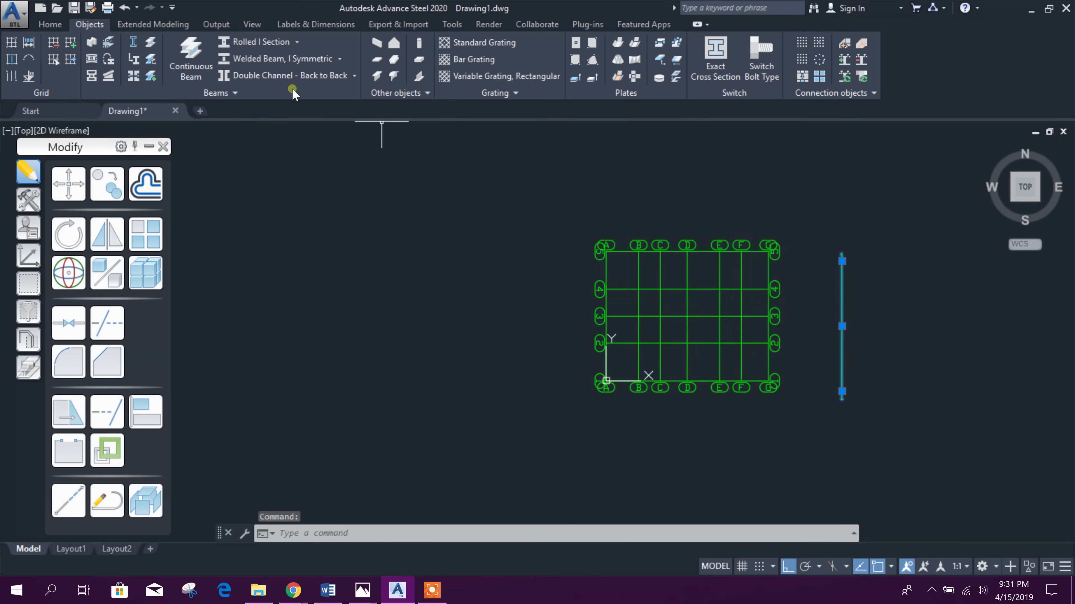
click(42, 27)
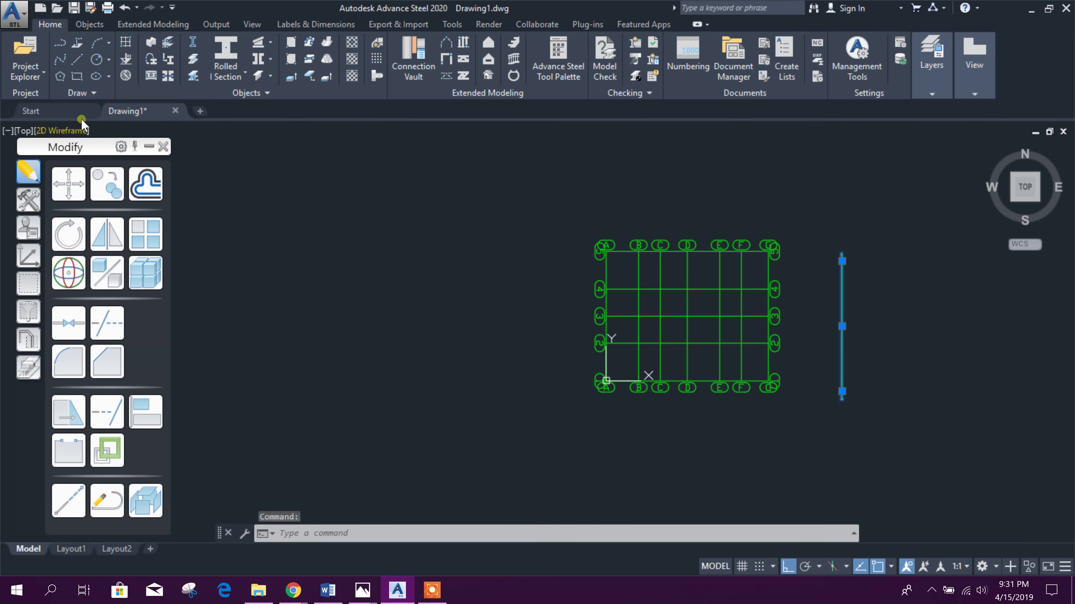
click(107, 183)
click(869, 311)
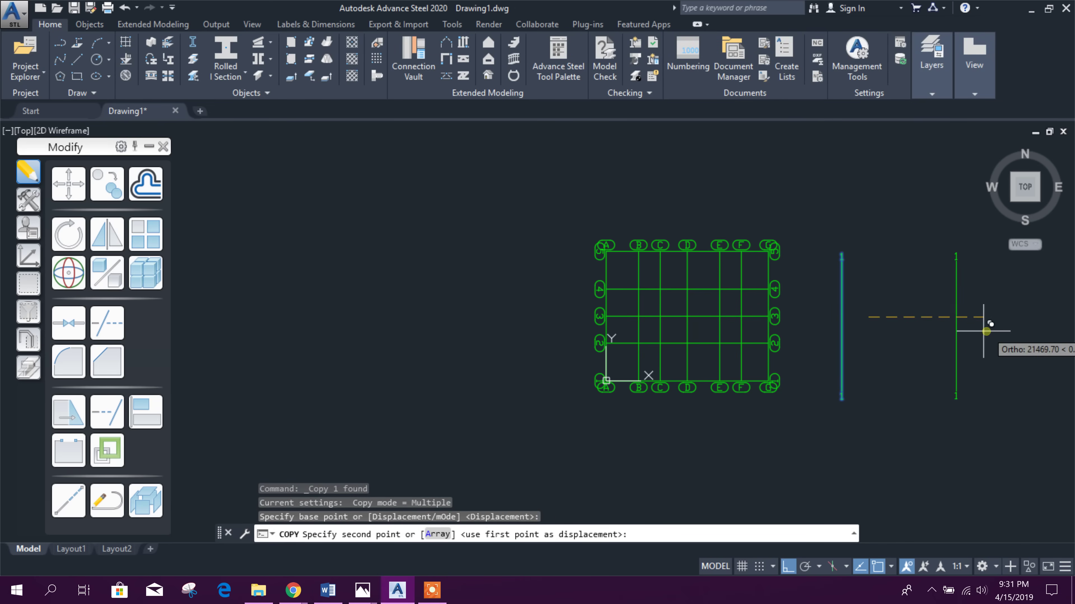
key(Escape)
- Delete the standalone single axis beside the structural grid
drag(912, 324, 834, 276)
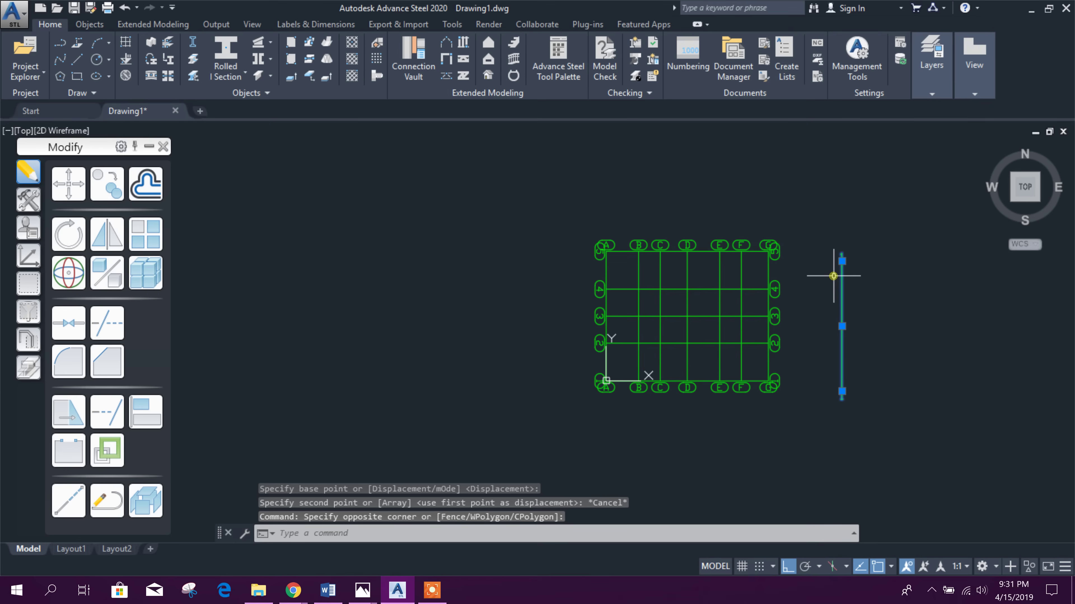
key(Delete)
- Place a group of four horizontal parallel axes about 36214 mm long and wide beside the grid and close its properties
click(90, 25)
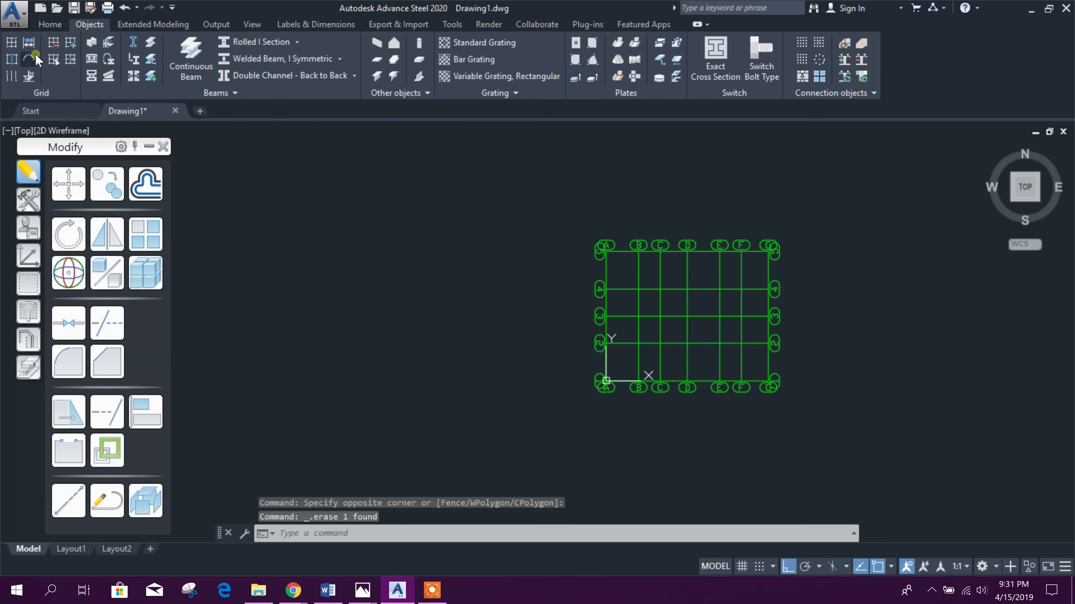
click(11, 77)
click(757, 234)
click(954, 374)
click(928, 377)
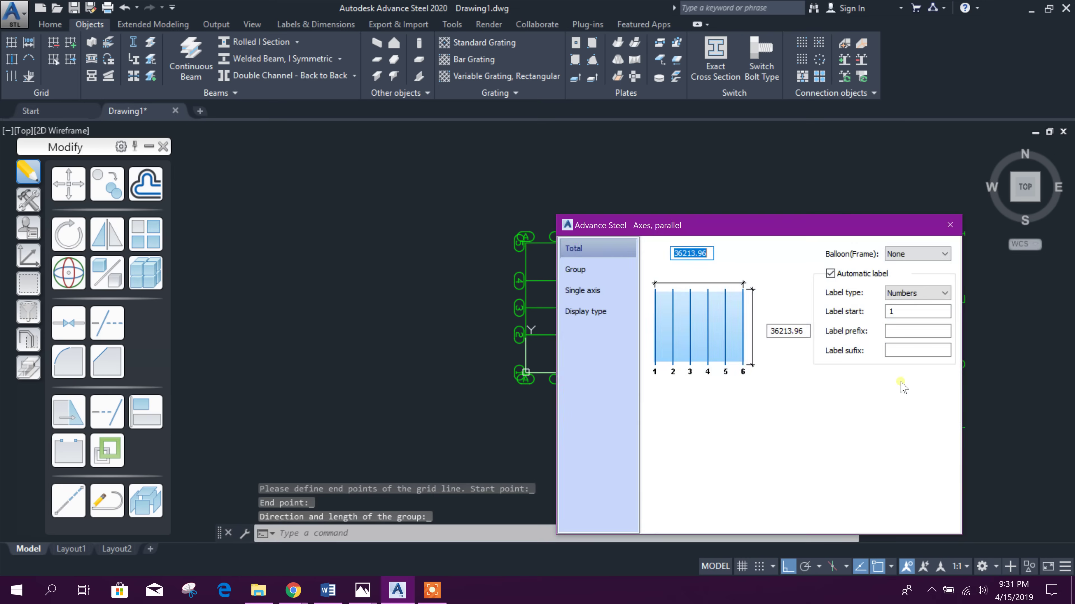
drag(799, 233, 505, 251)
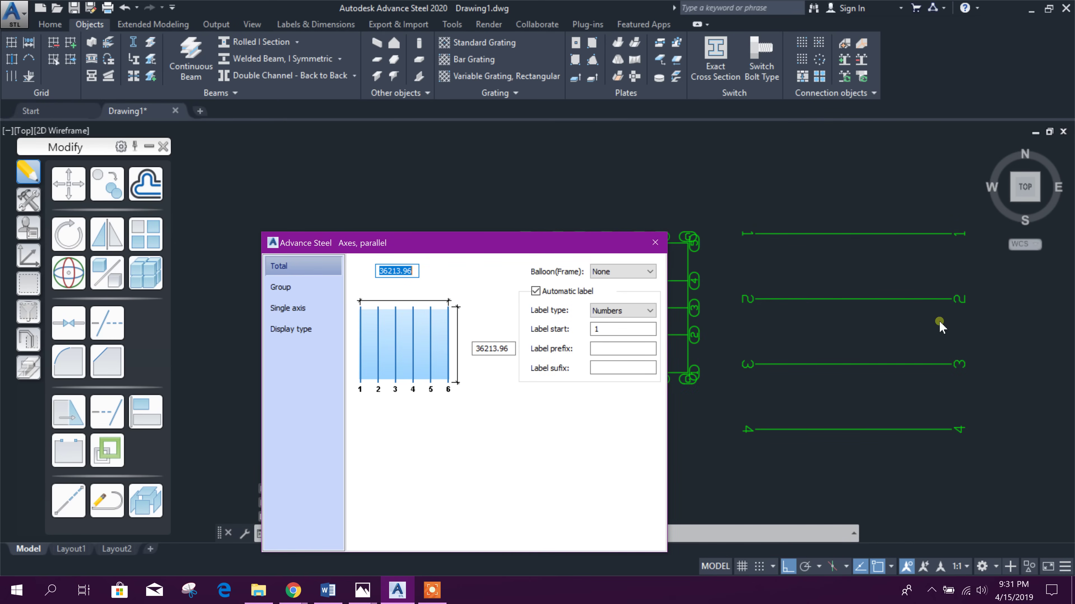
key(Return)
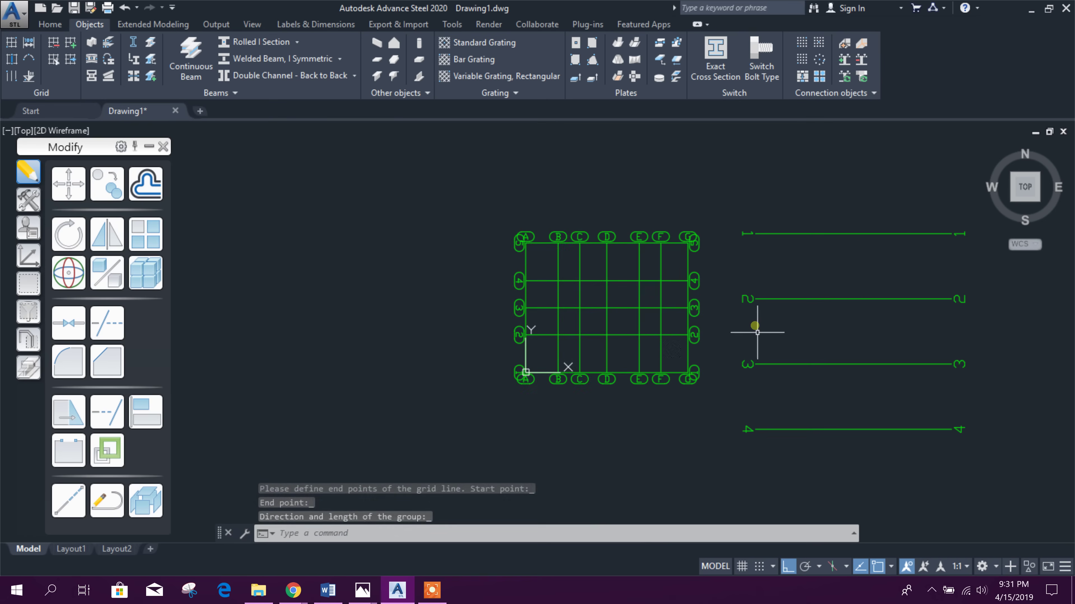
click(684, 384)
click(590, 250)
scroll(586, 279, up, 2)
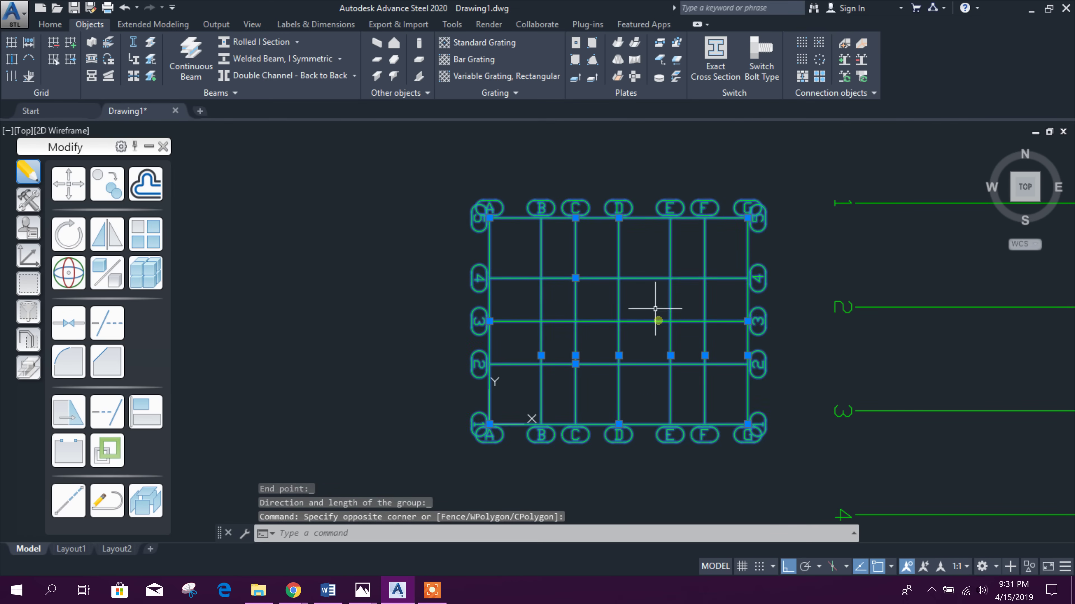
scroll(591, 367, down, 2)
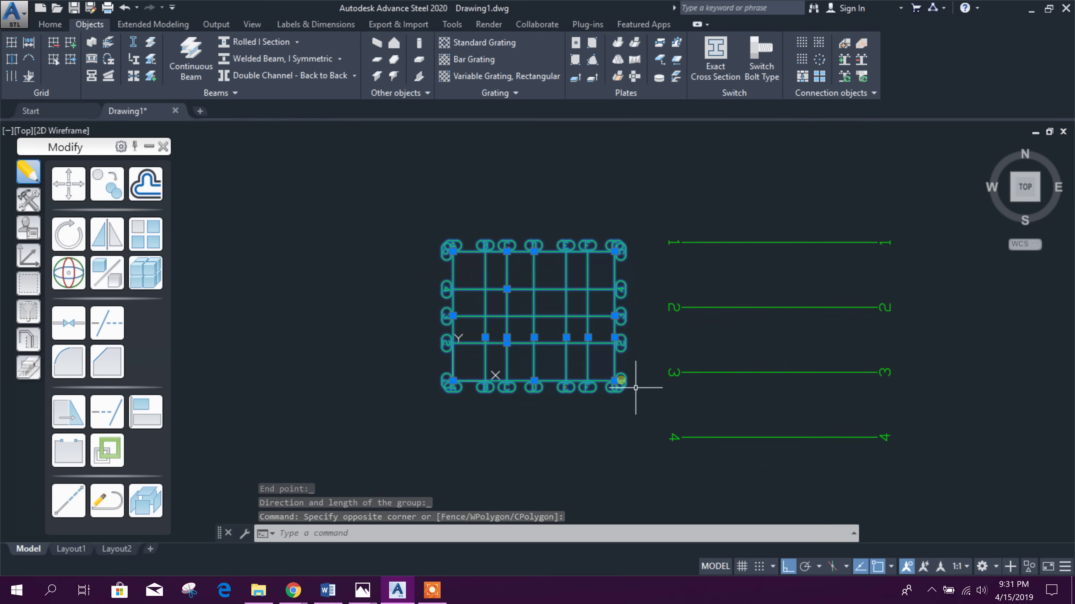
key(Escape)
- Delete the group of four horizontal axes beside the structural grid
click(774, 310)
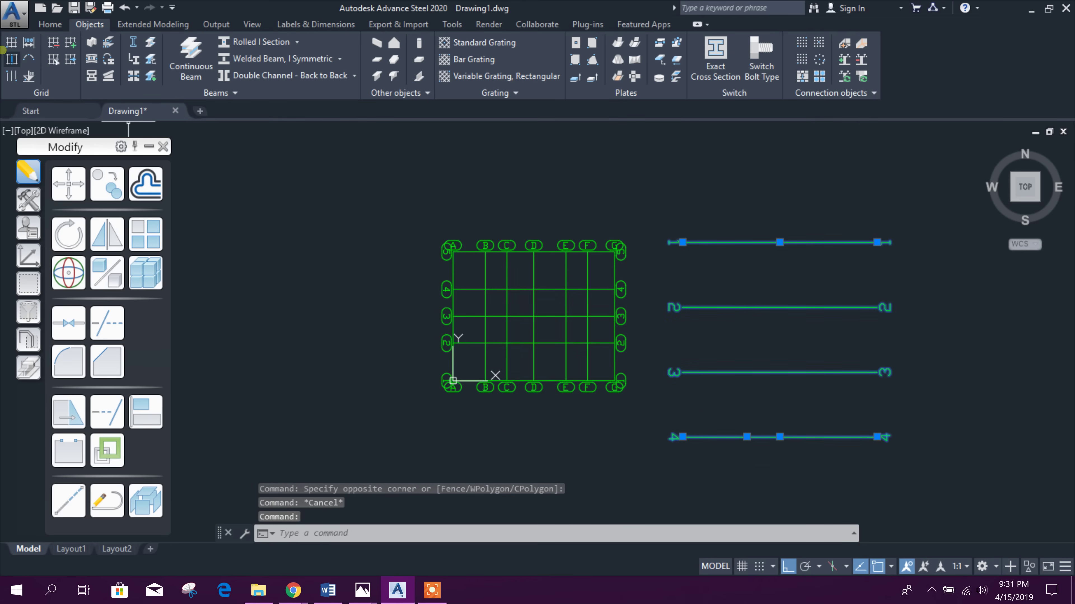
click(900, 444)
click(787, 240)
key(Delete)
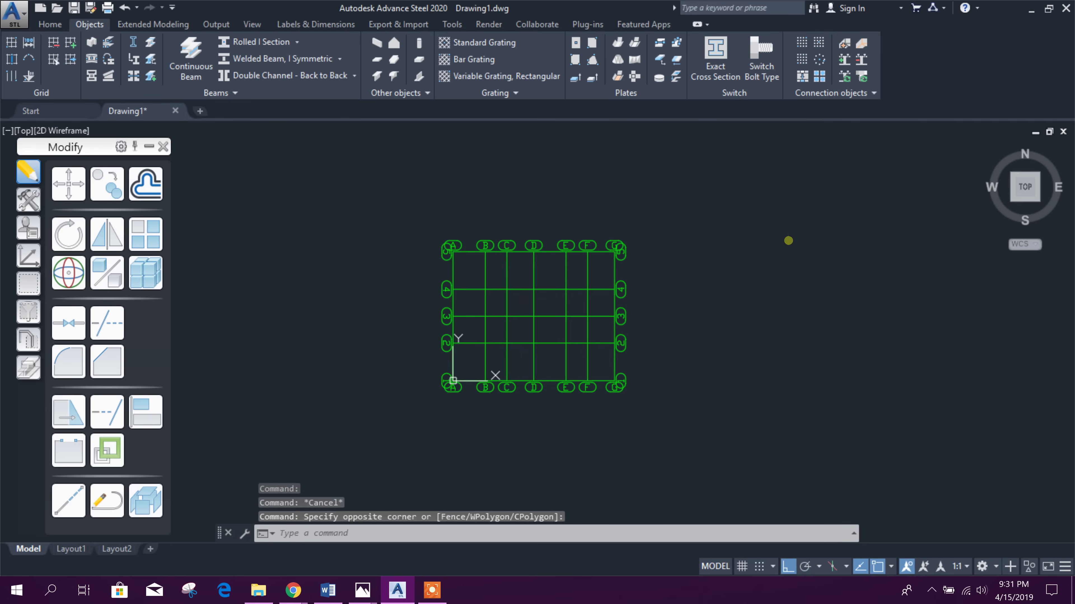
click(29, 57)
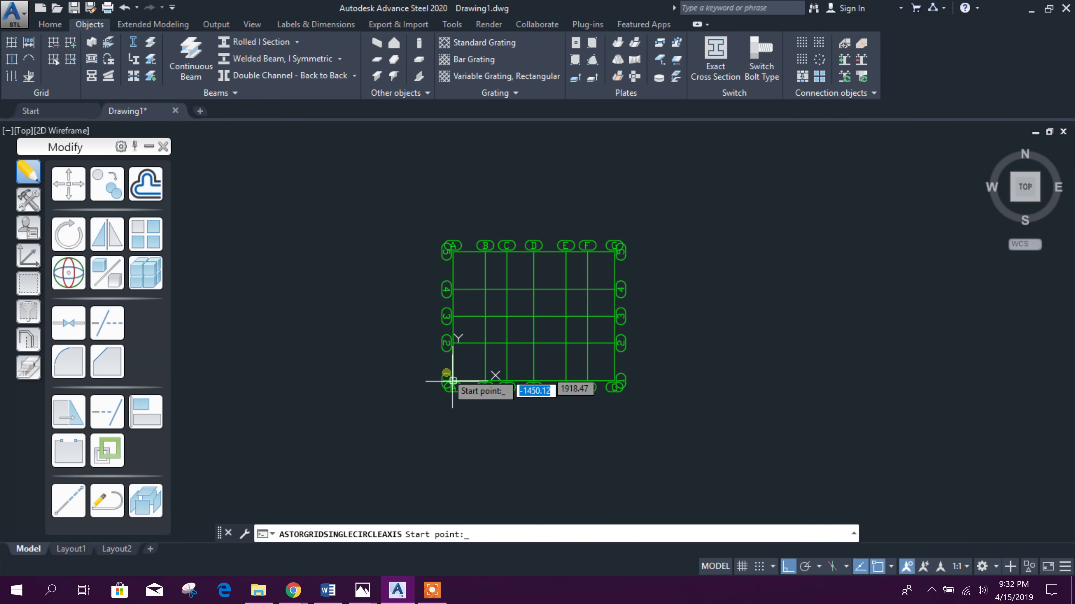
middle_drag(572, 416, 637, 408)
scroll(554, 423, up, 4)
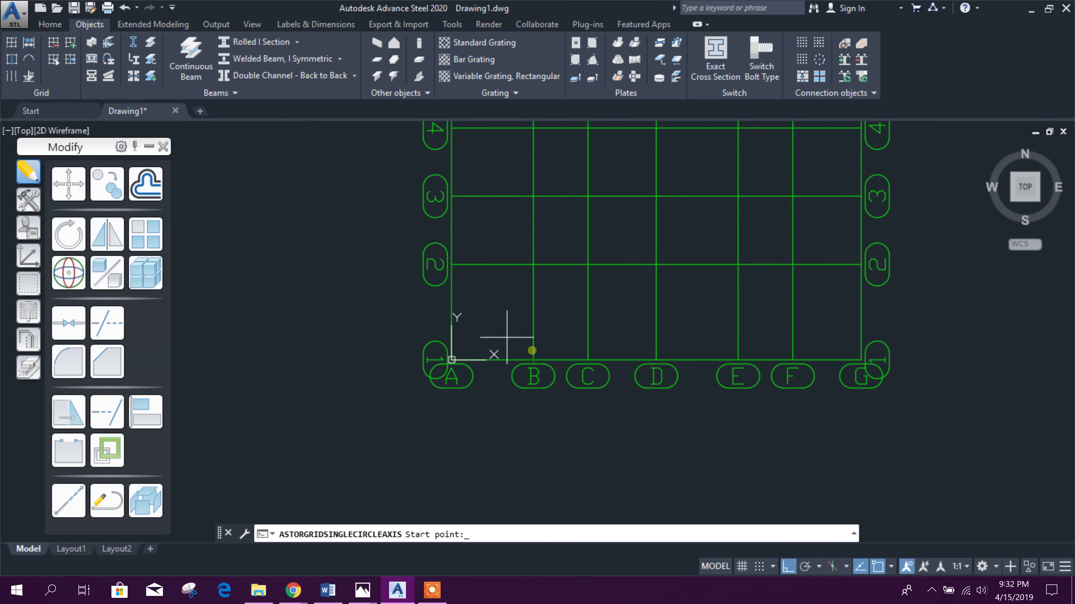
click(32, 59)
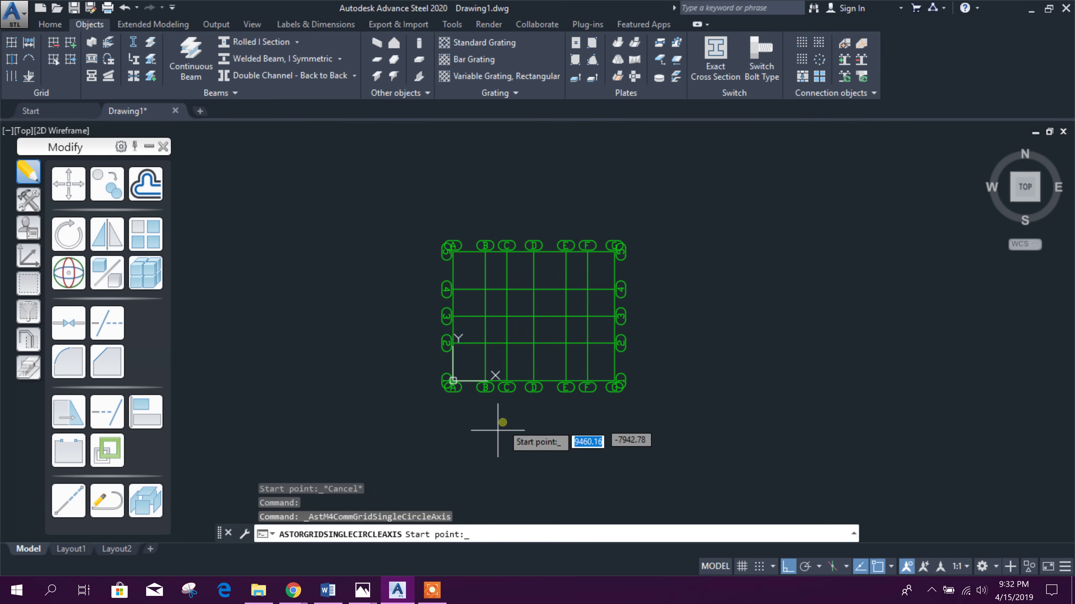
scroll(510, 395, up, 5)
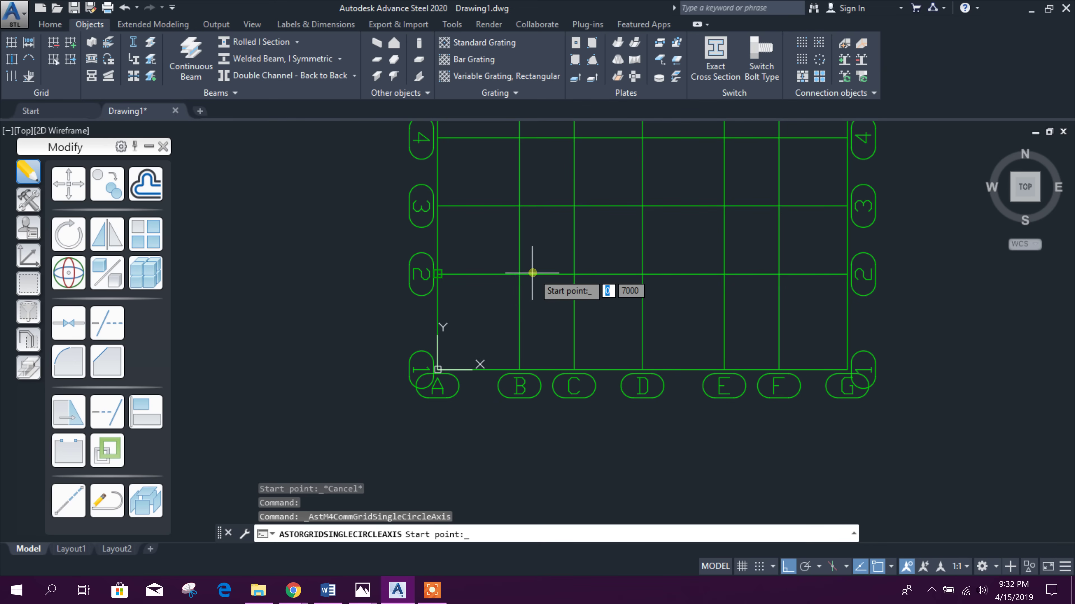
scroll(672, 375, down, 1)
scroll(743, 240, up, 2)
scroll(815, 241, down, 2)
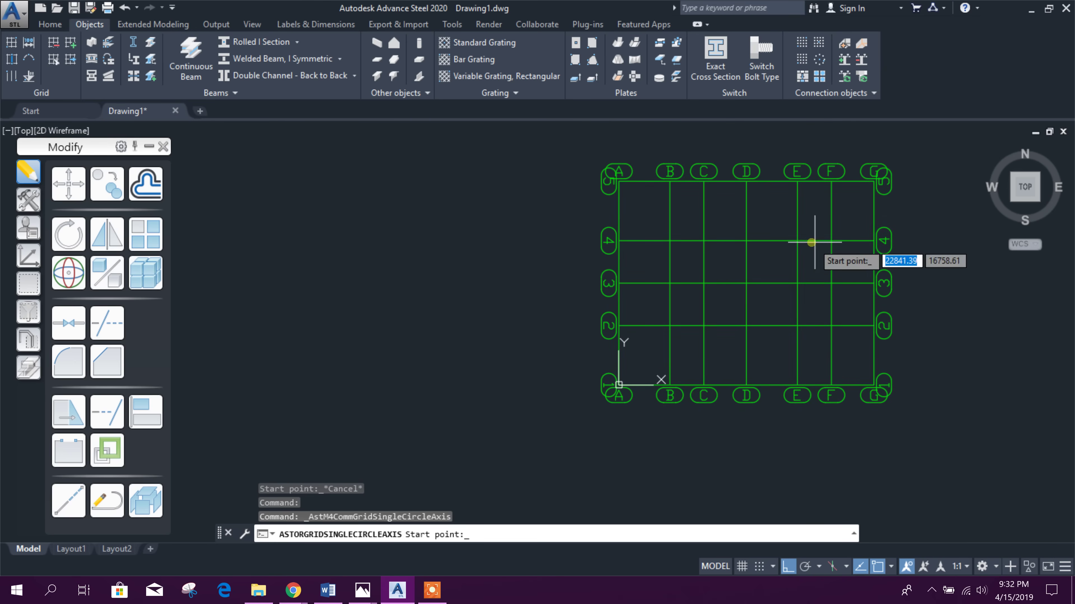
scroll(704, 428, up, 2)
middle_drag(704, 428, 700, 396)
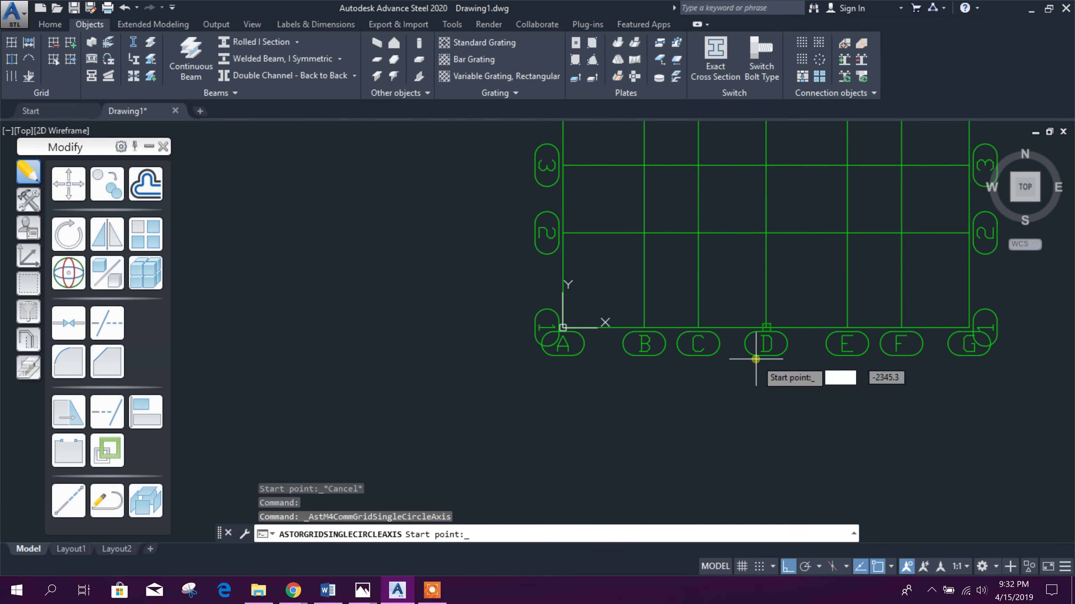
click(891, 567)
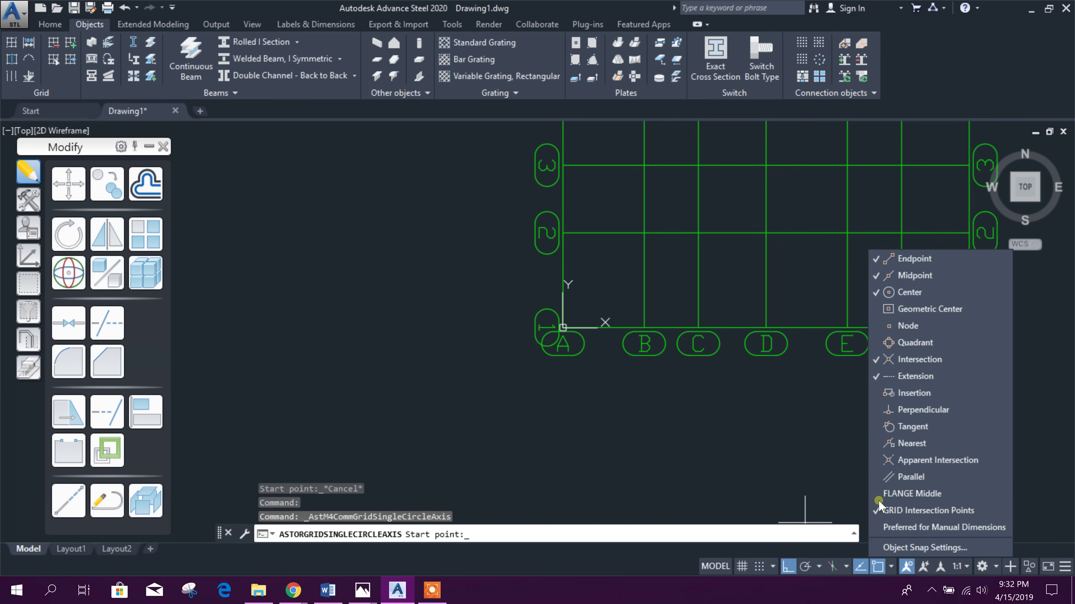
click(609, 21)
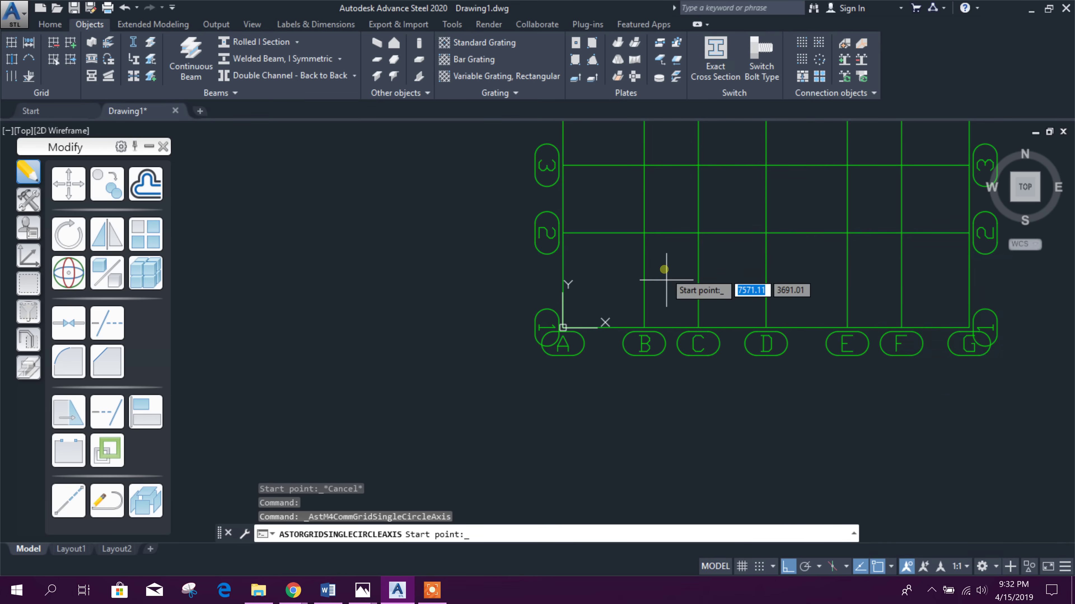
middle_drag(646, 241, 632, 314)
click(631, 304)
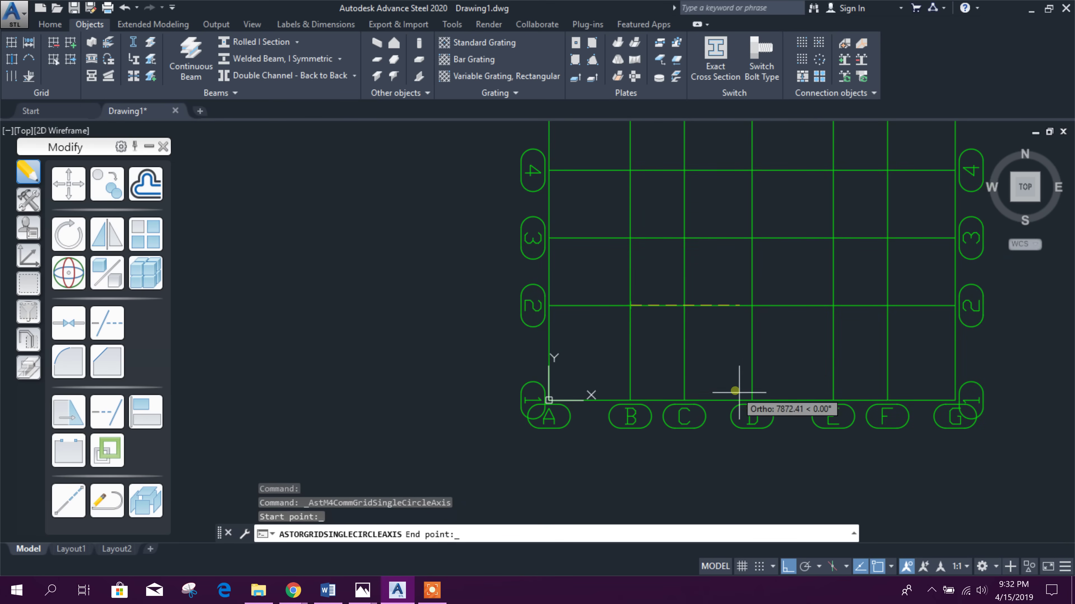
click(752, 399)
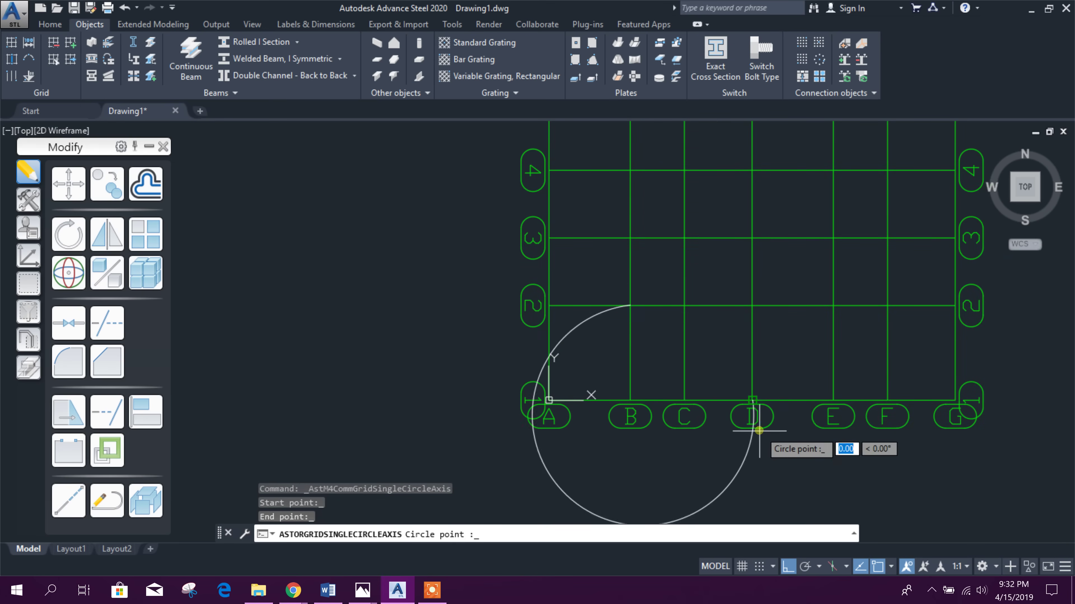
key(Escape)
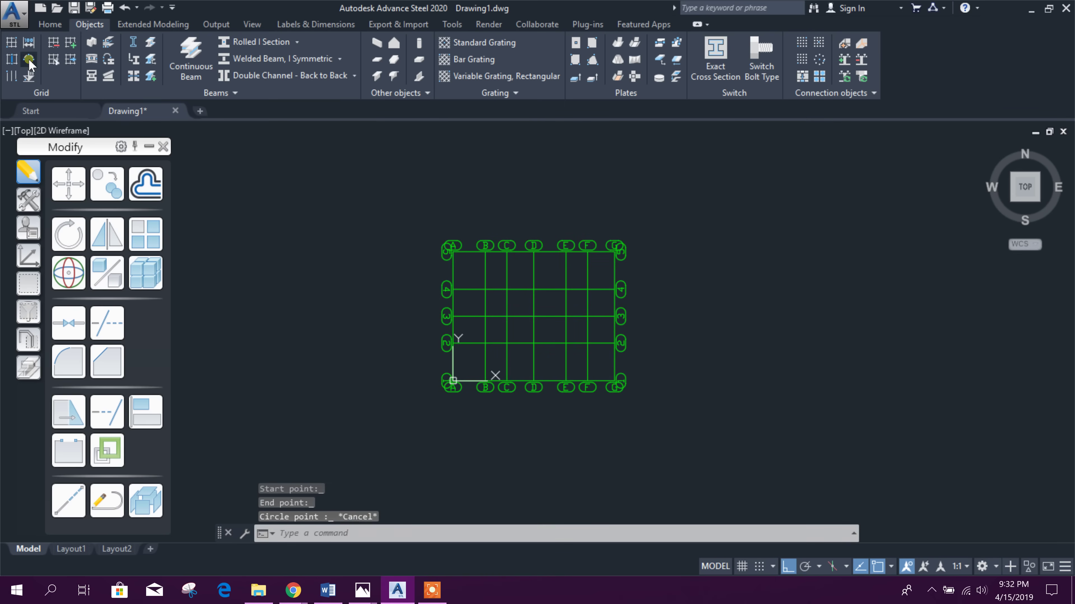
- Draw a single curved axis from grid intersection B-2 to E-2, bulging toward axis 1
click(29, 60)
scroll(474, 343, up, 3)
click(482, 328)
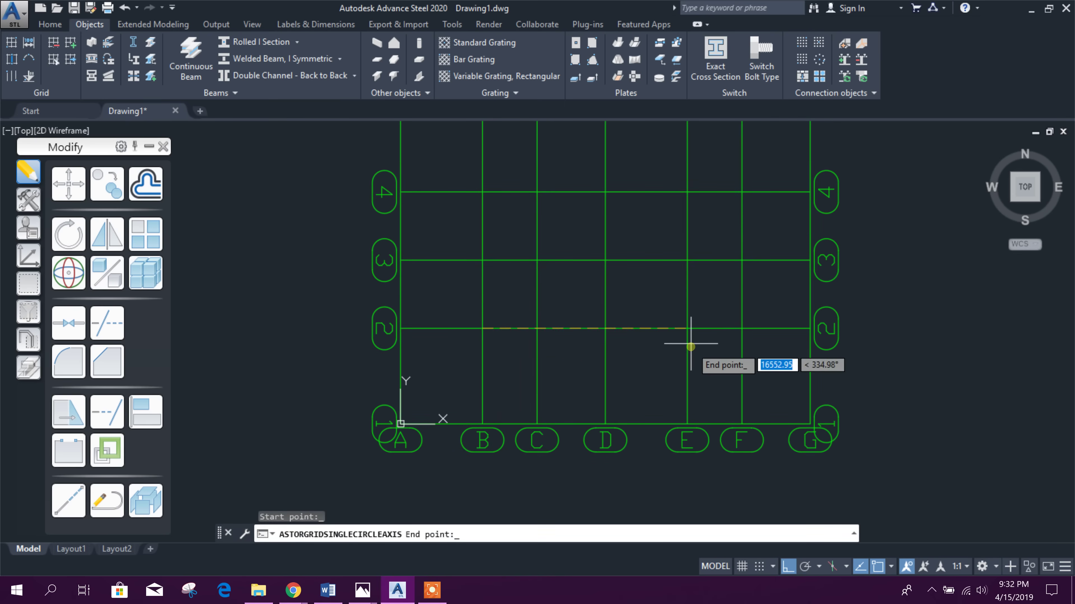
click(689, 328)
scroll(588, 423, up, 2)
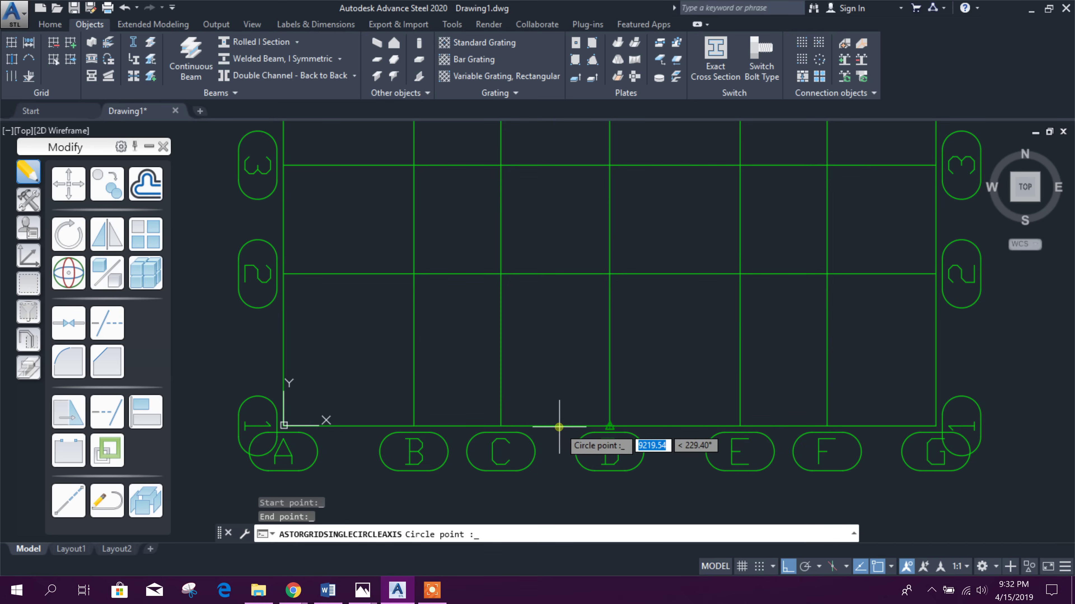
click(682, 379)
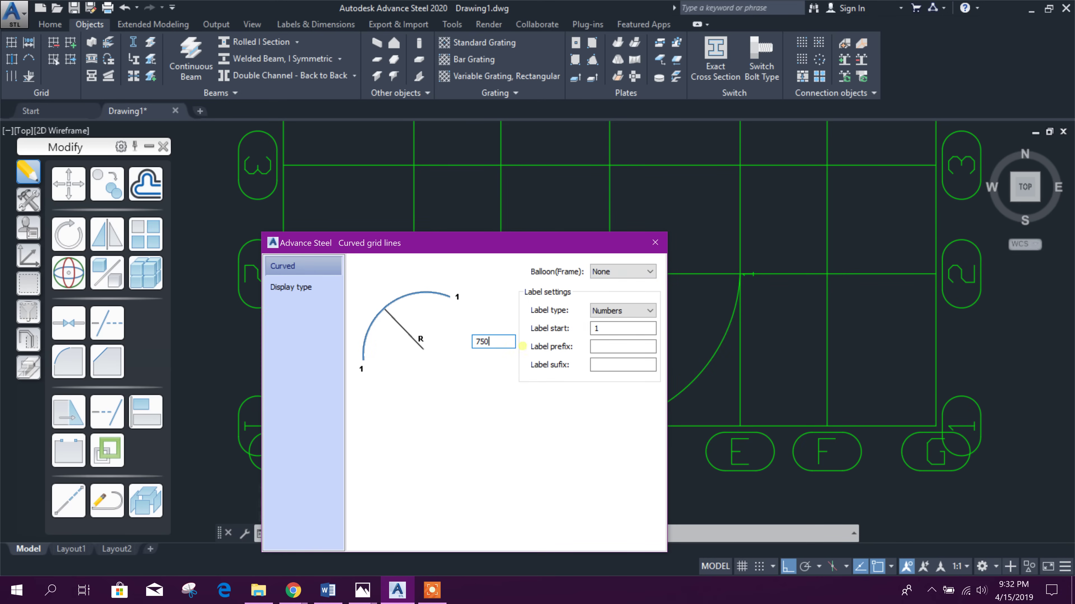
- Give the curved axis a radius of 7500, Capital letters labels with prefix C and an Edging balloon frame, and close its properties
click(616, 327)
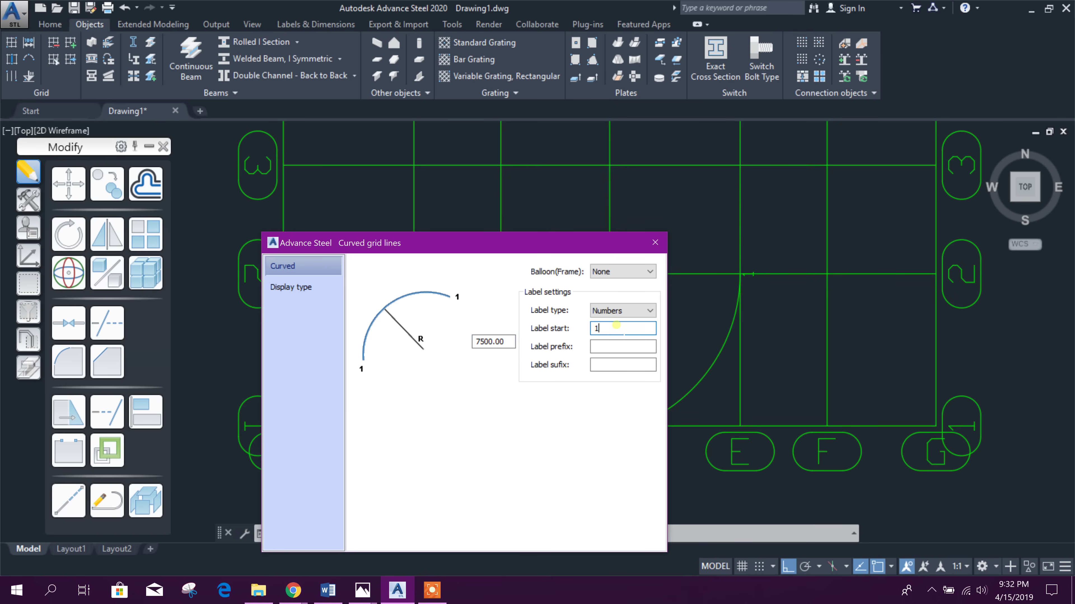
click(626, 311)
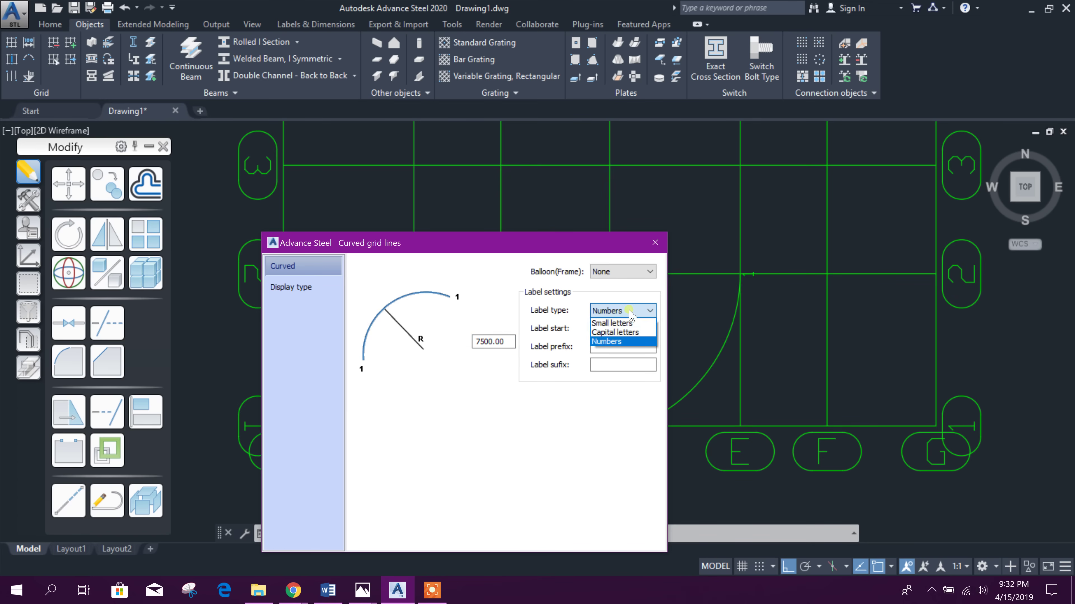
click(627, 332)
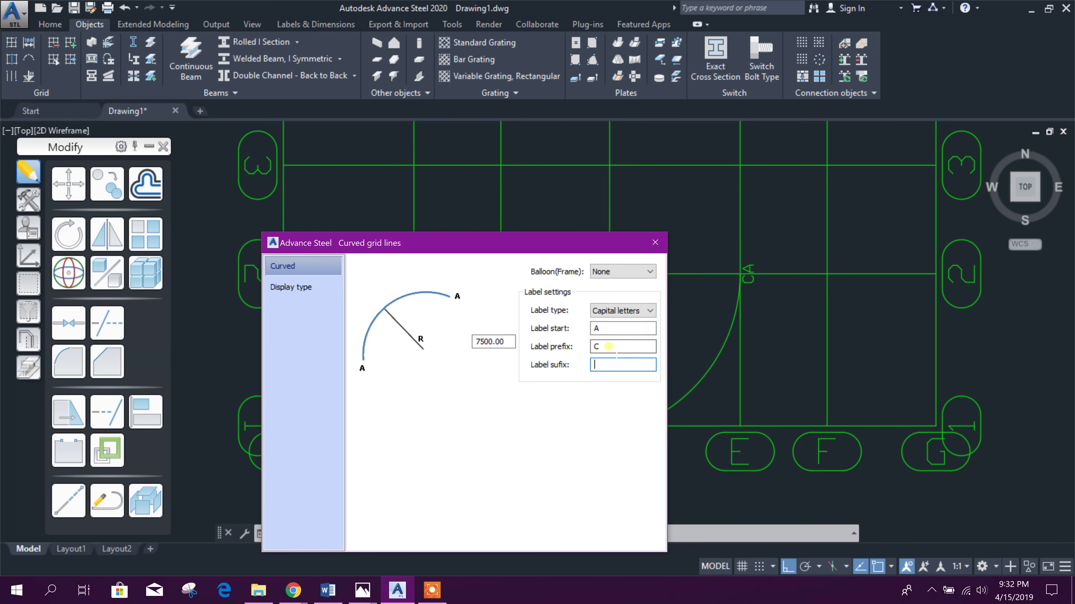
click(622, 271)
click(616, 292)
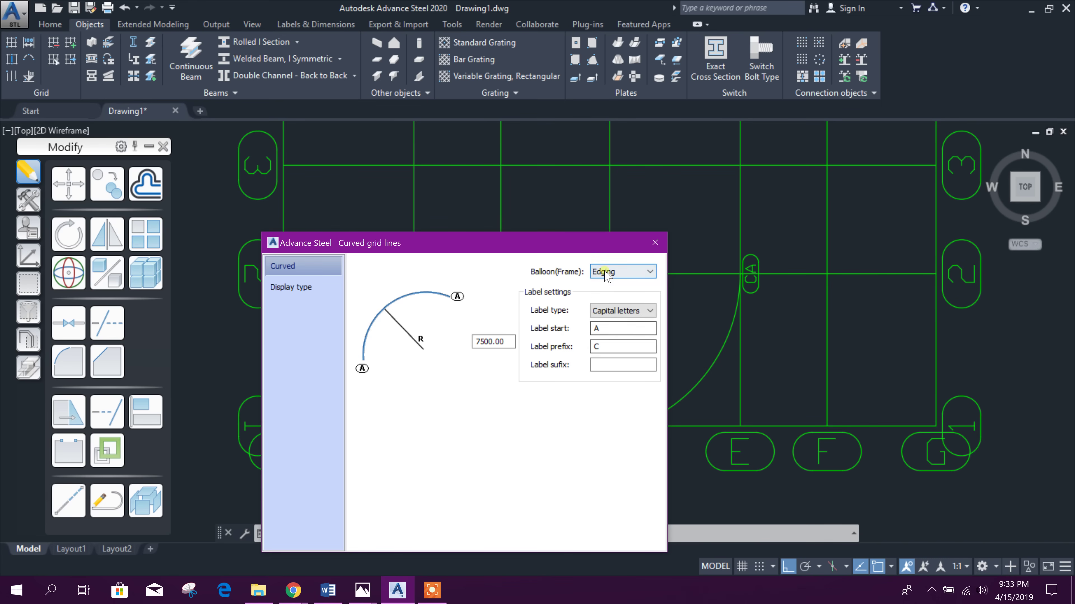
click(655, 243)
- Select the curved axis and examine where its lowest part lies relative to axis 1 between C and D
middle_drag(756, 352, 788, 352)
click(665, 426)
middle_drag(600, 473, 677, 449)
scroll(677, 449, up, 1)
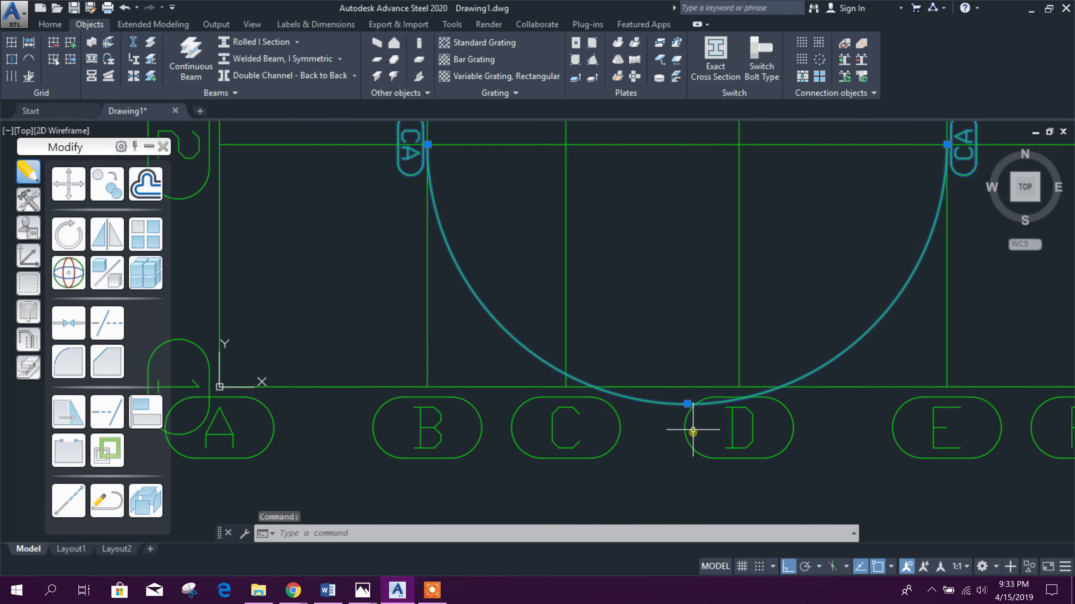
scroll(666, 449, up, 1)
click(685, 443)
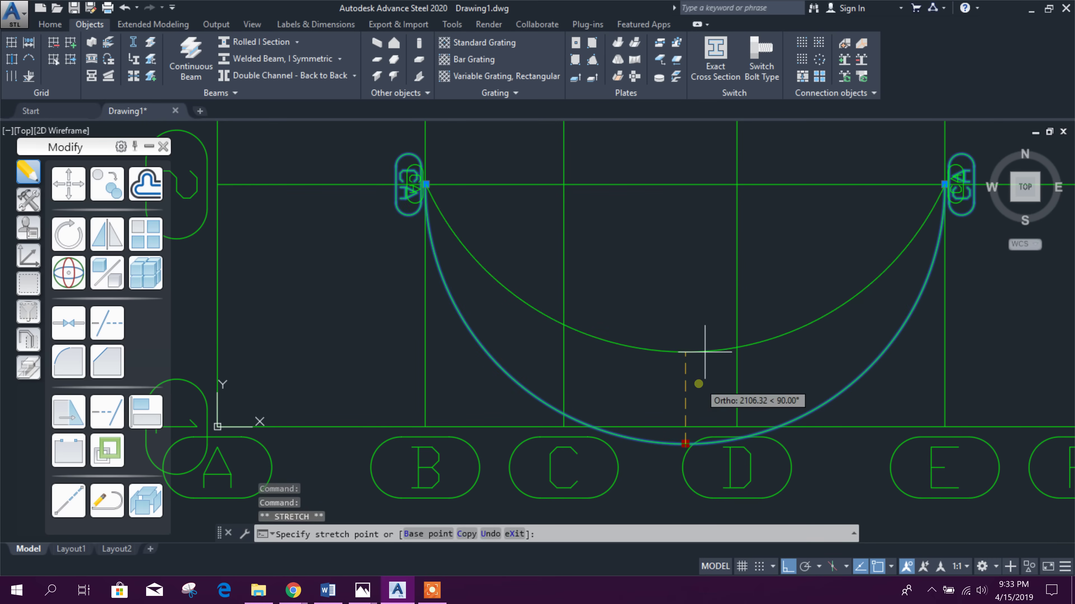
scroll(696, 324, down, 2)
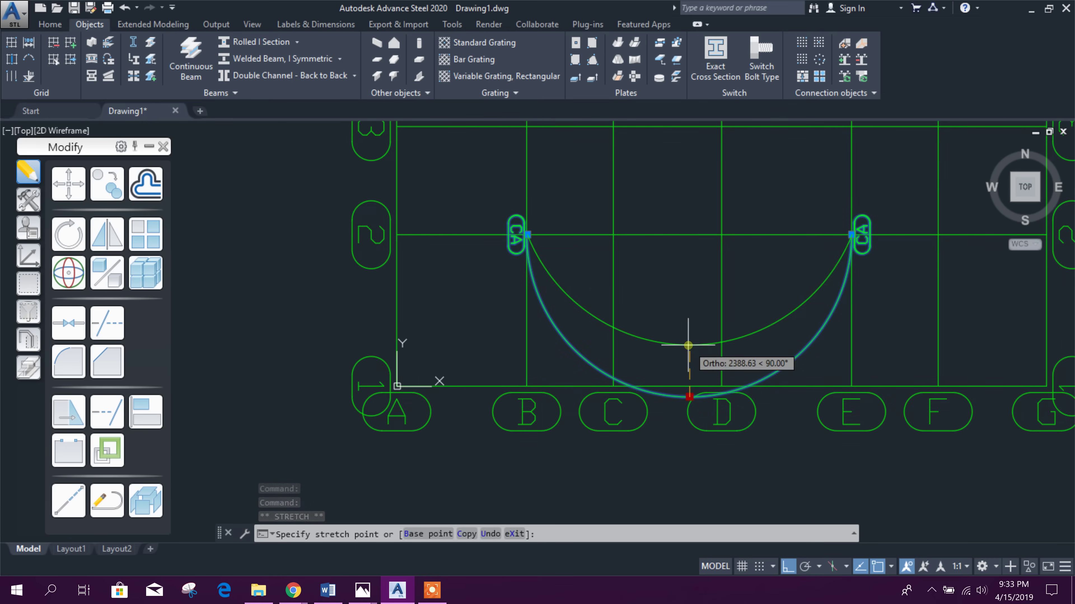
key(Escape)
key(Escape)
key(Escape)
scroll(659, 394, down, 2)
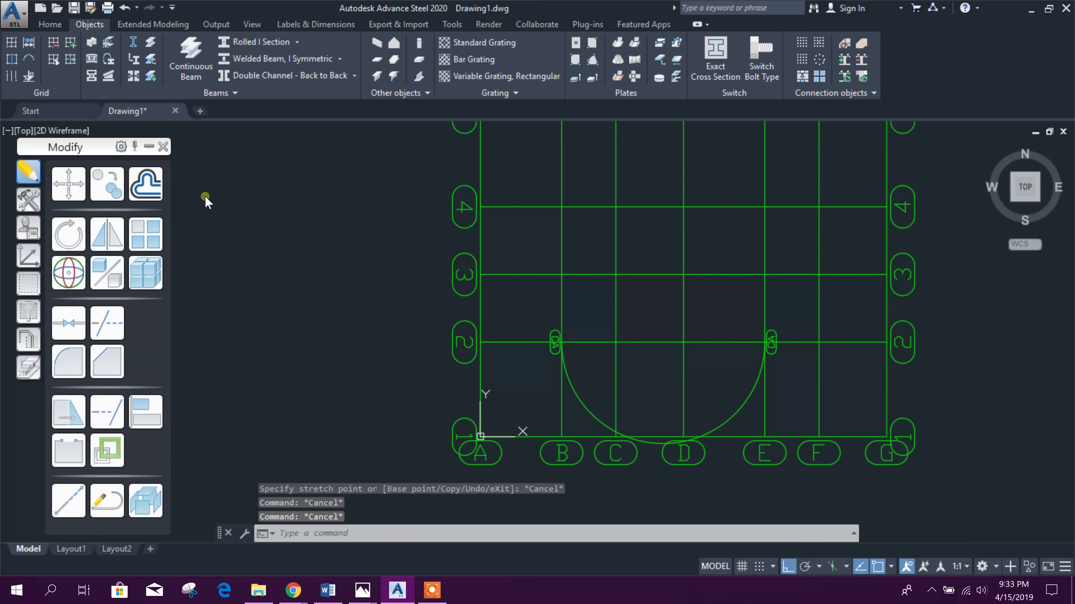
- Delete axis F from the vertical axis group of the grid, and undo the deletion
click(58, 44)
middle_drag(569, 266, 591, 350)
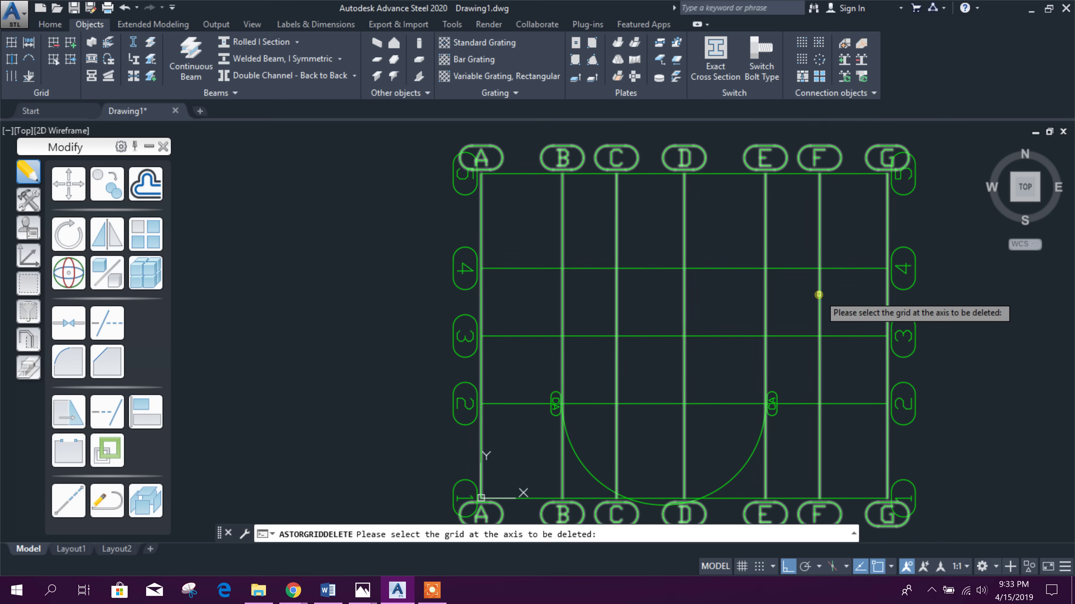
click(818, 295)
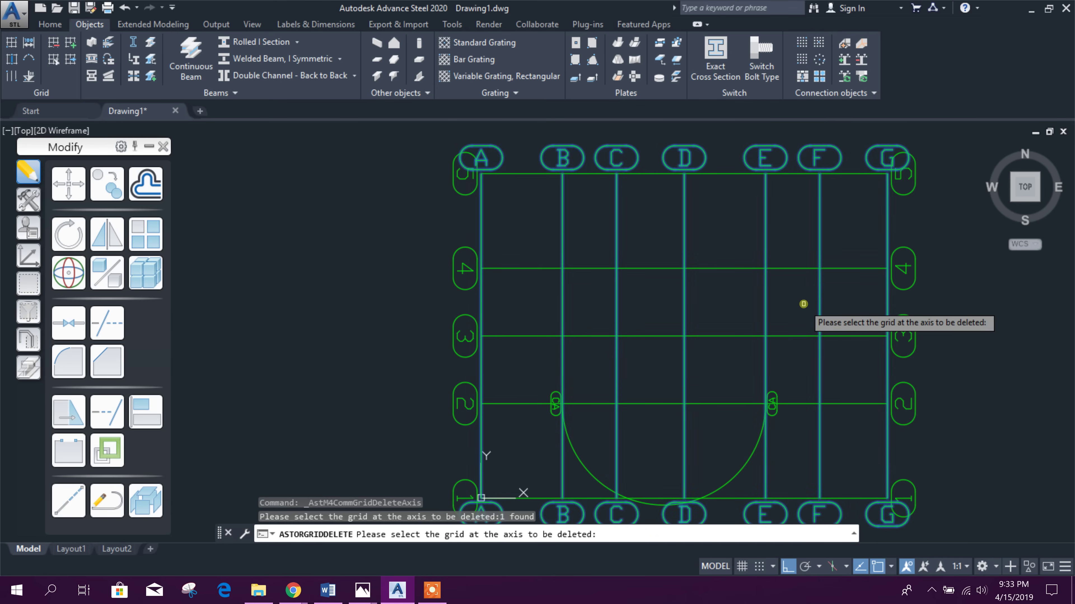
key(Return)
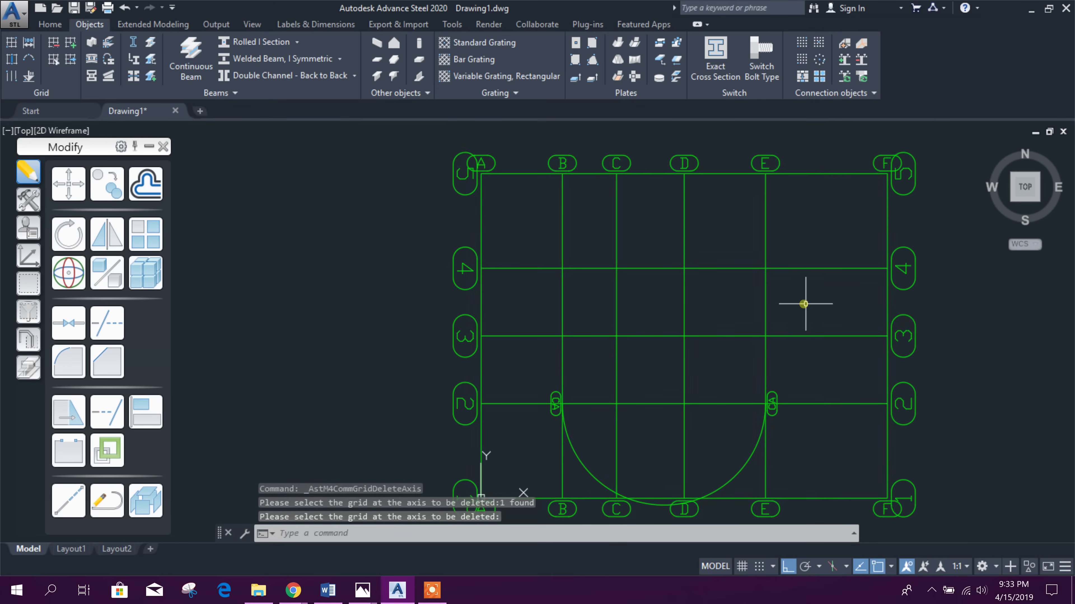
click(125, 8)
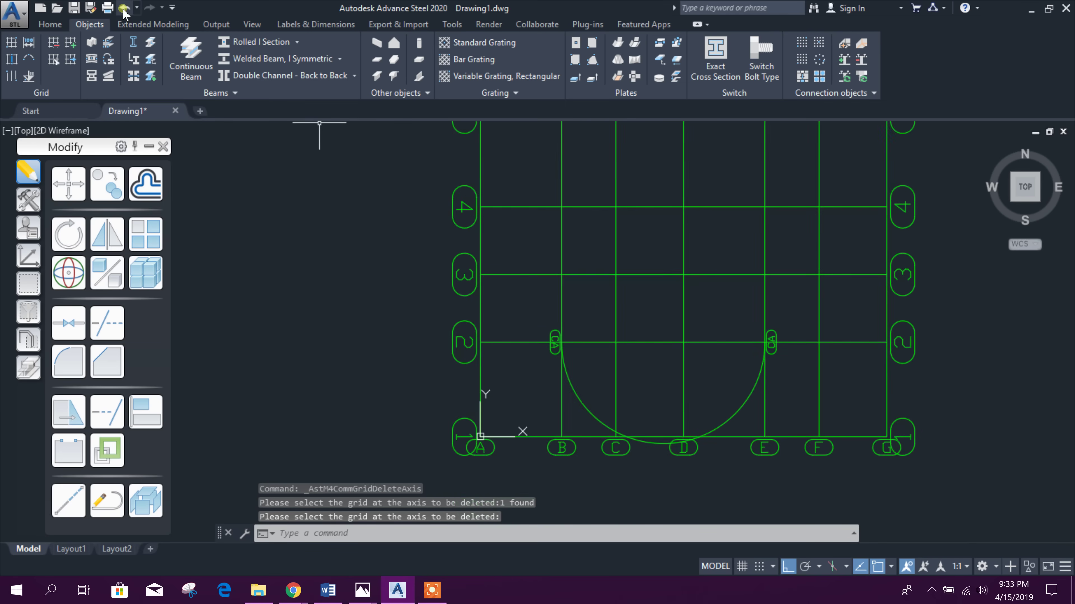
- Insert one axis at a distance of 2000 after vertical axis D, and undo the insertion
click(72, 44)
middle_drag(635, 352, 639, 353)
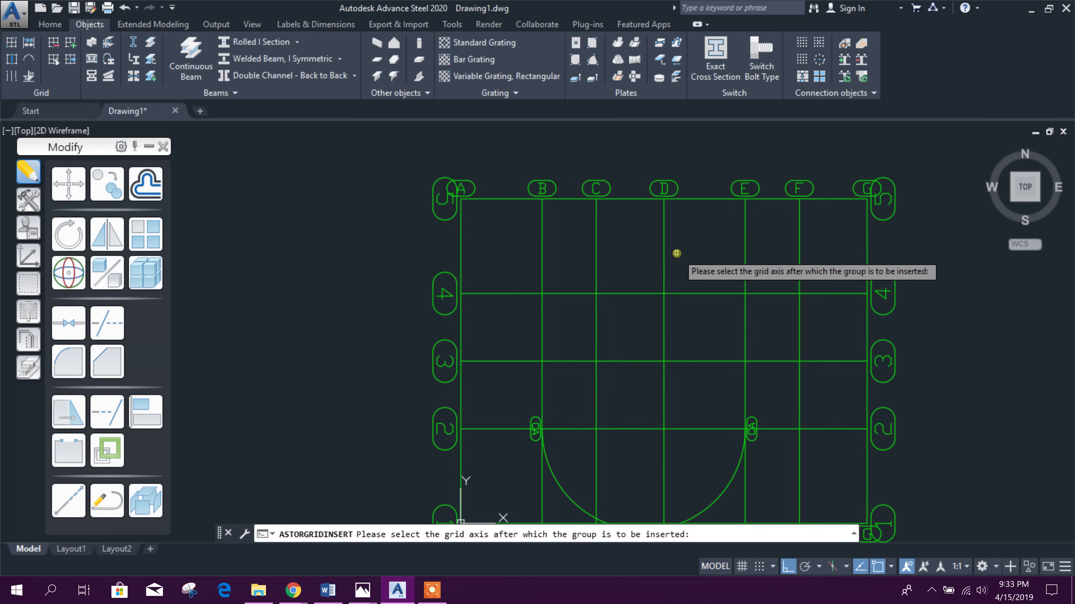
click(663, 251)
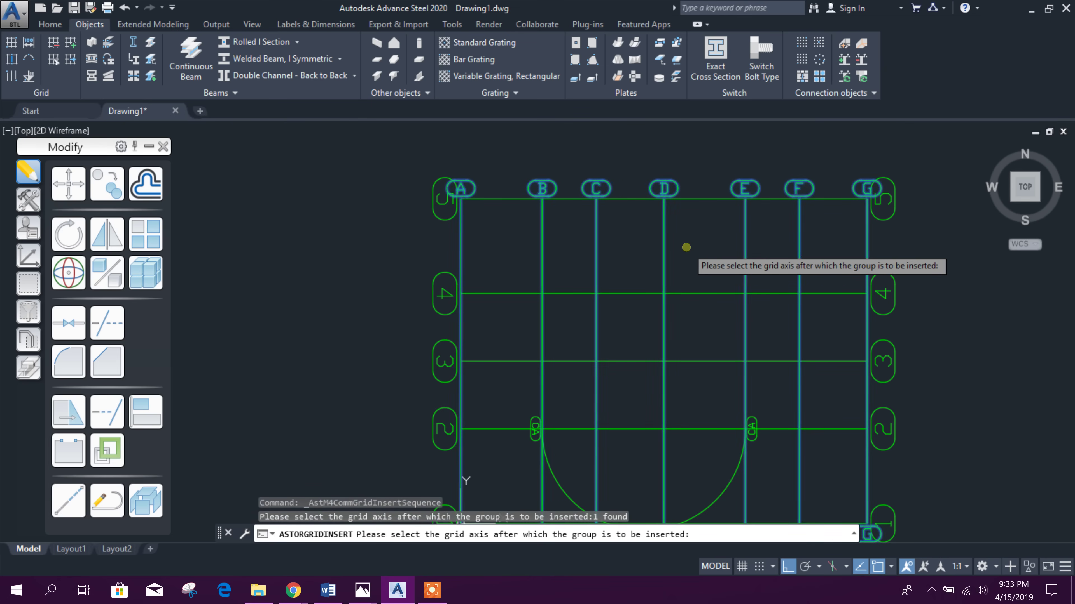
key(Return)
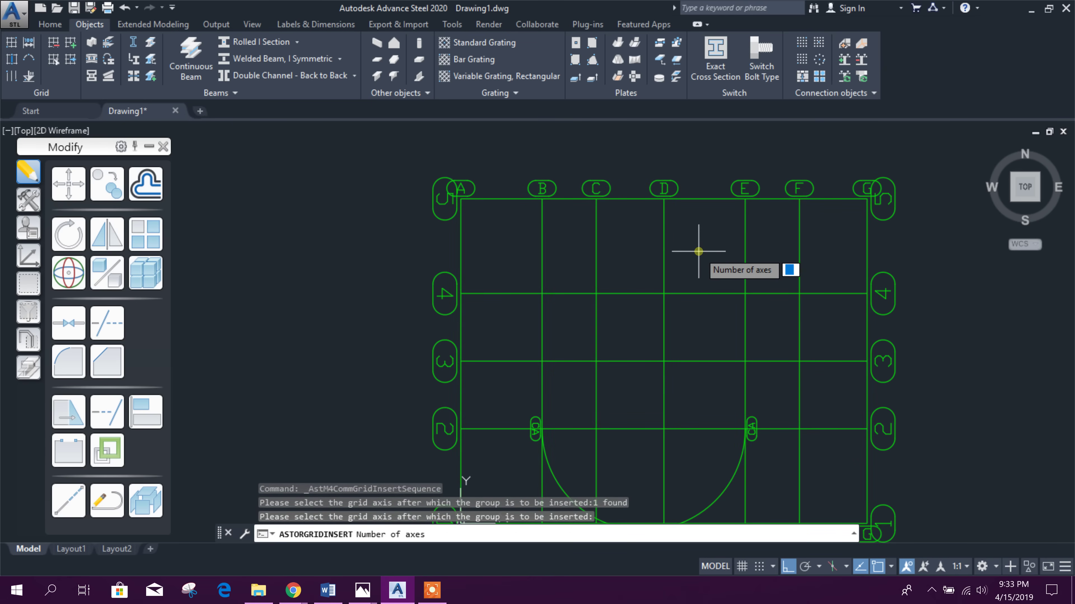
key(Return)
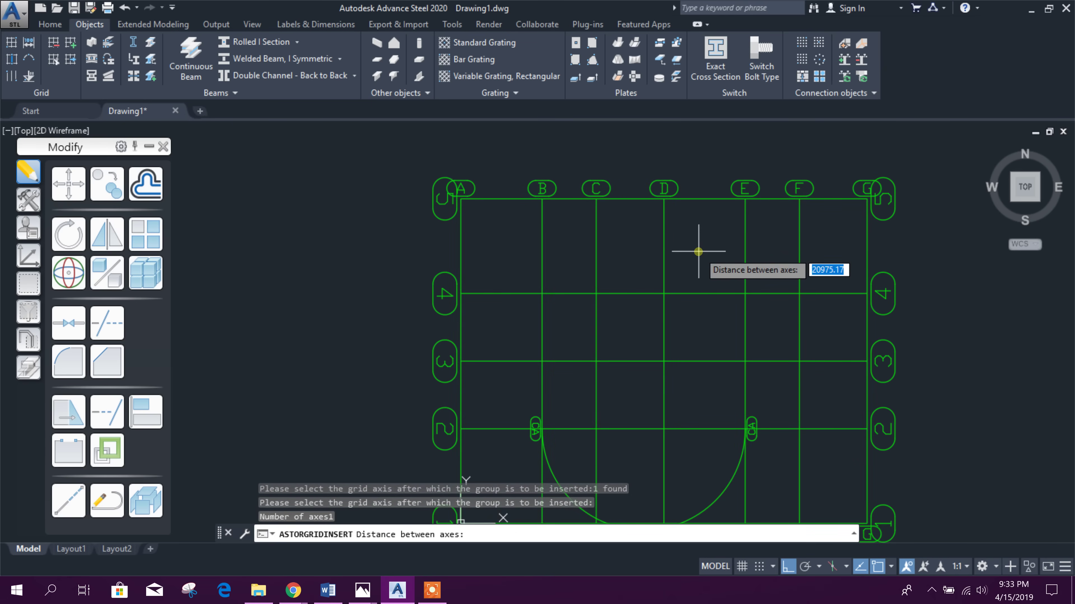
text(2000)
key(Return)
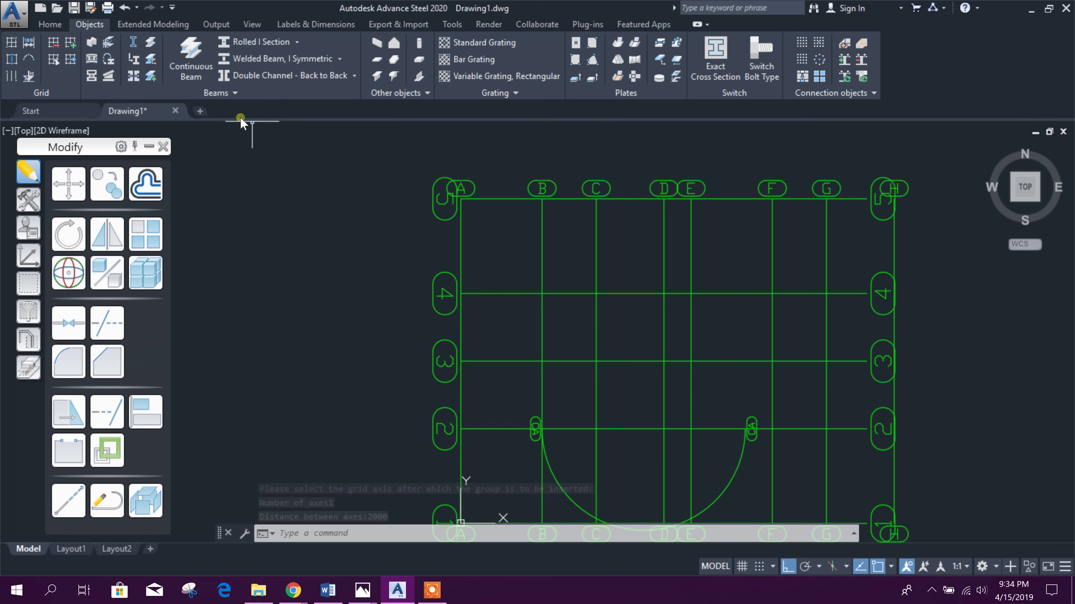
click(124, 7)
- Trim vertical axes C and D below axis 2, using the horizontal axis as boundary, and undo the trim
scroll(611, 257, down, 2)
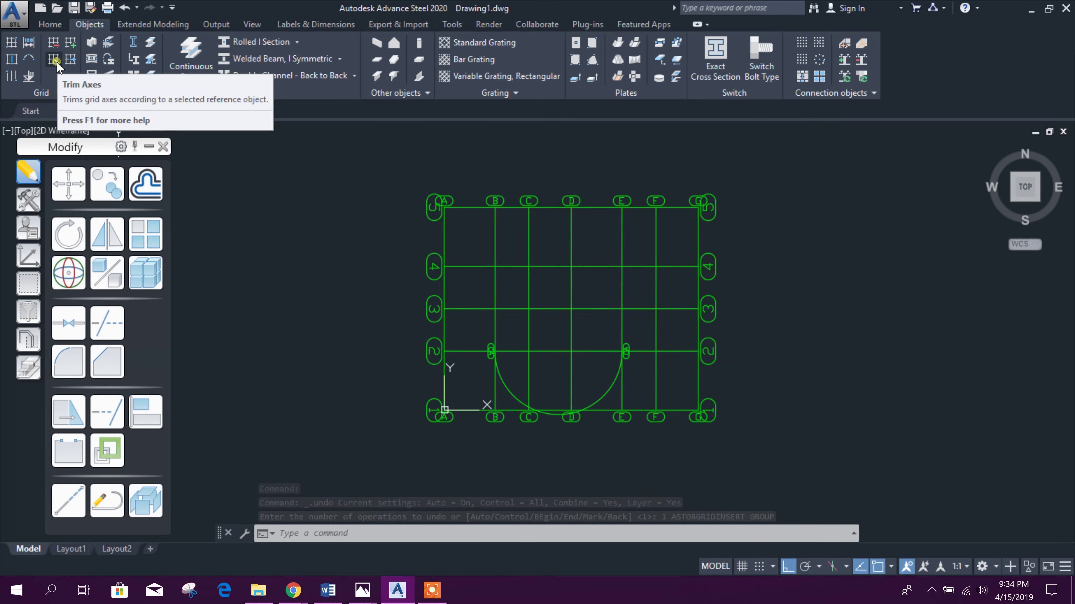
scroll(480, 372, up, 2)
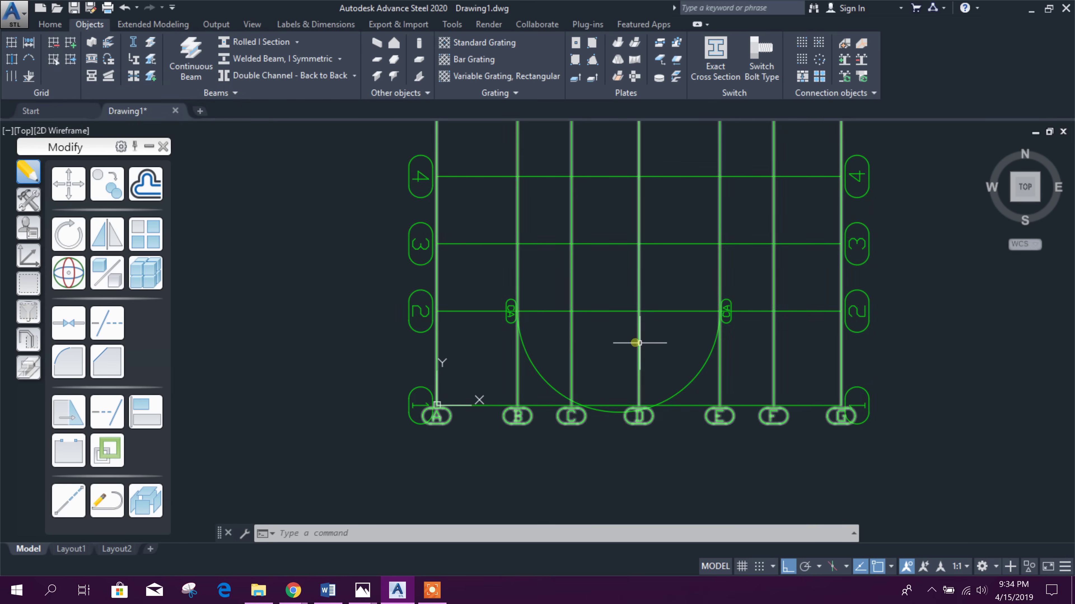
click(54, 60)
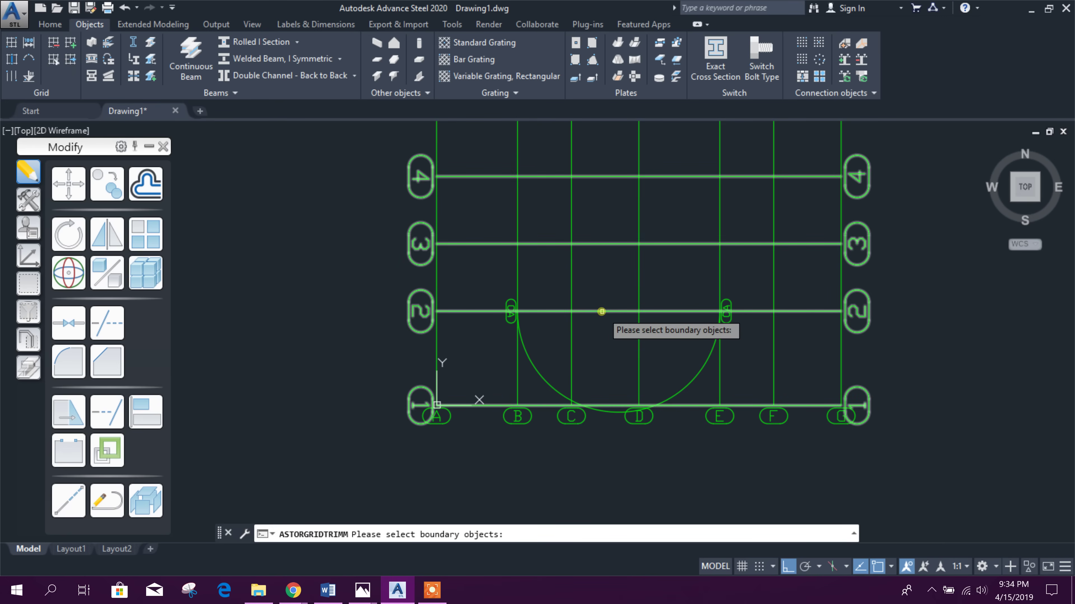
click(601, 312)
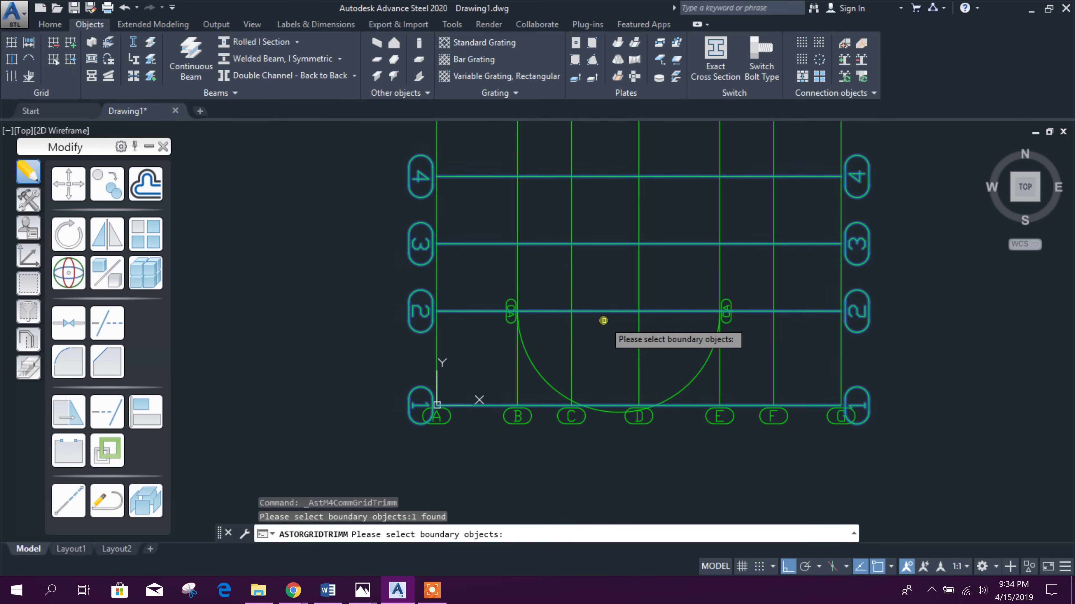
key(Return)
drag(602, 320, 639, 362)
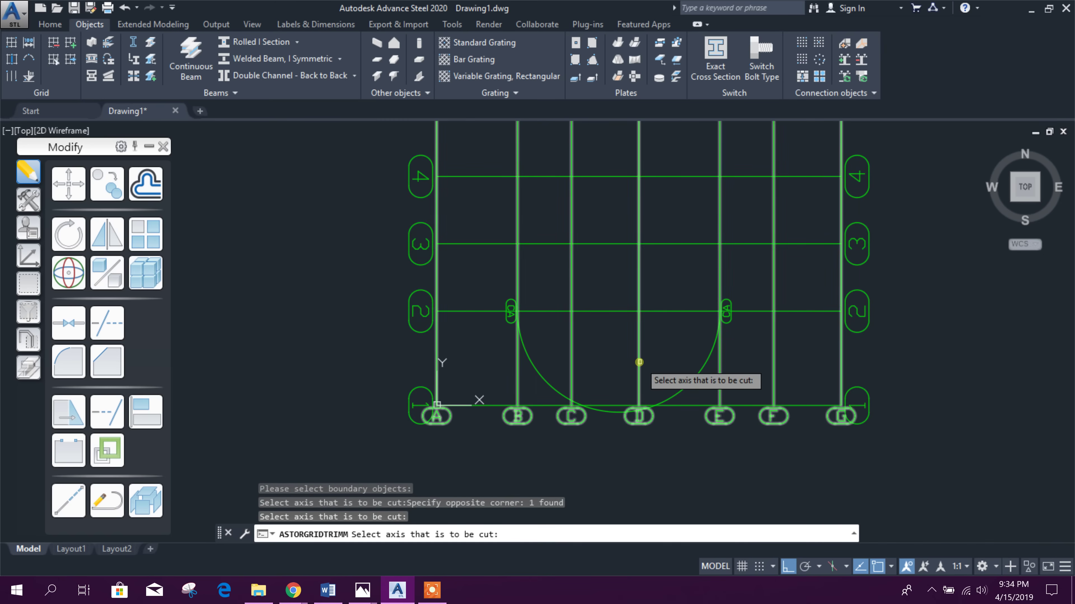
click(639, 363)
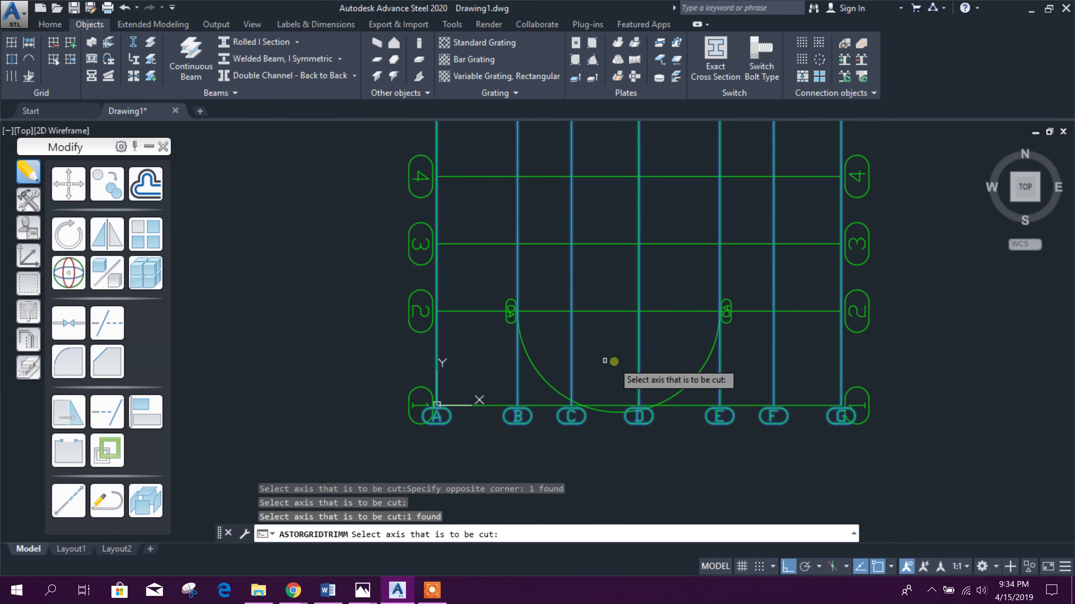
click(569, 358)
click(570, 357)
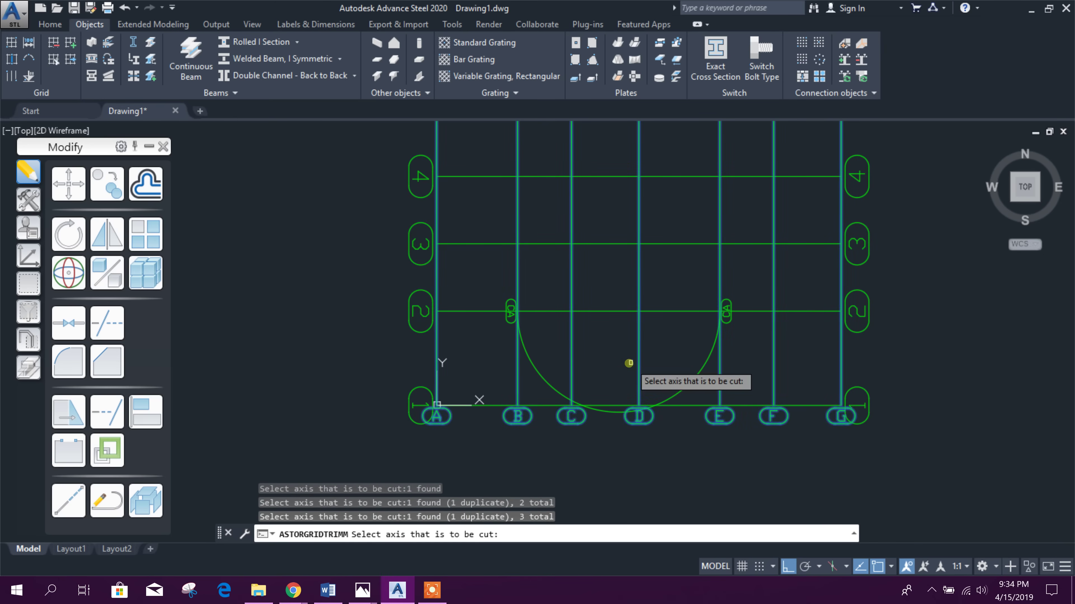
key(Return)
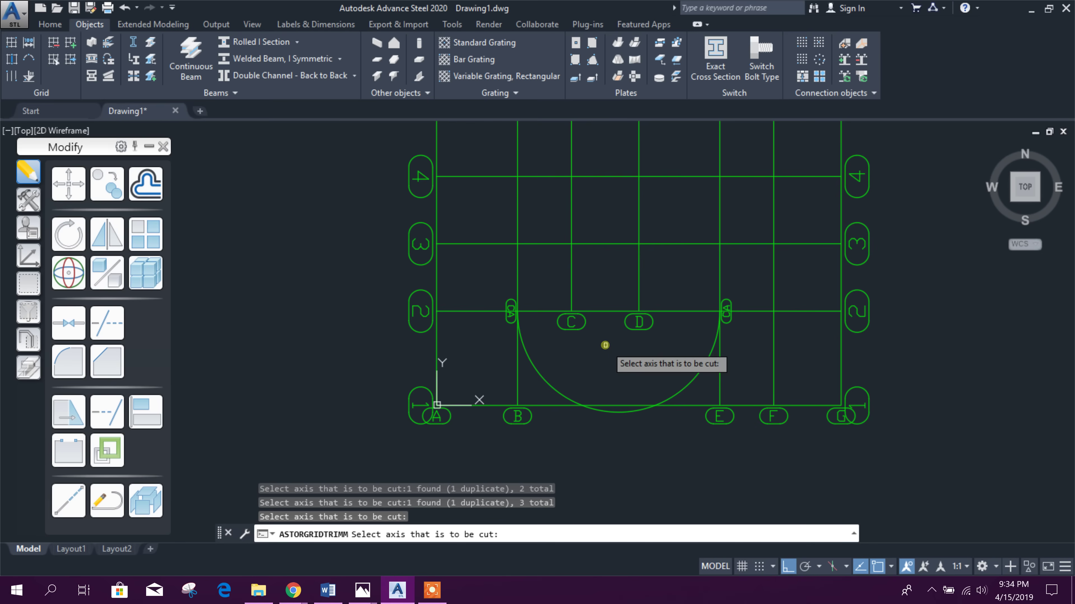
click(125, 8)
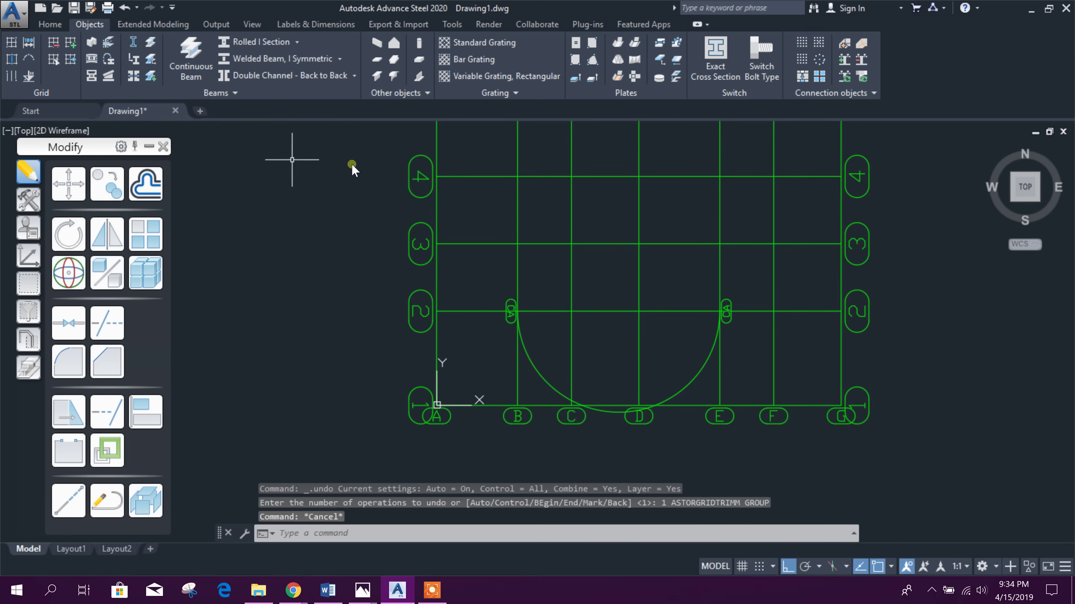
key(Escape)
- Trim the parts of vertical axes C and D between axes 1 and 2, using axis 2 as the boundary
click(54, 60)
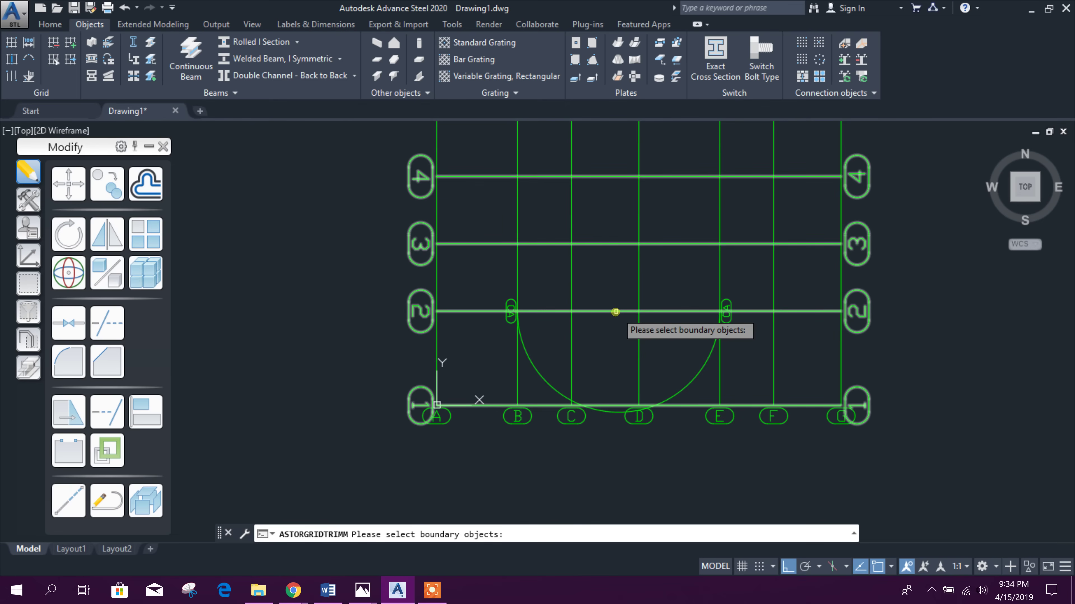
click(615, 312)
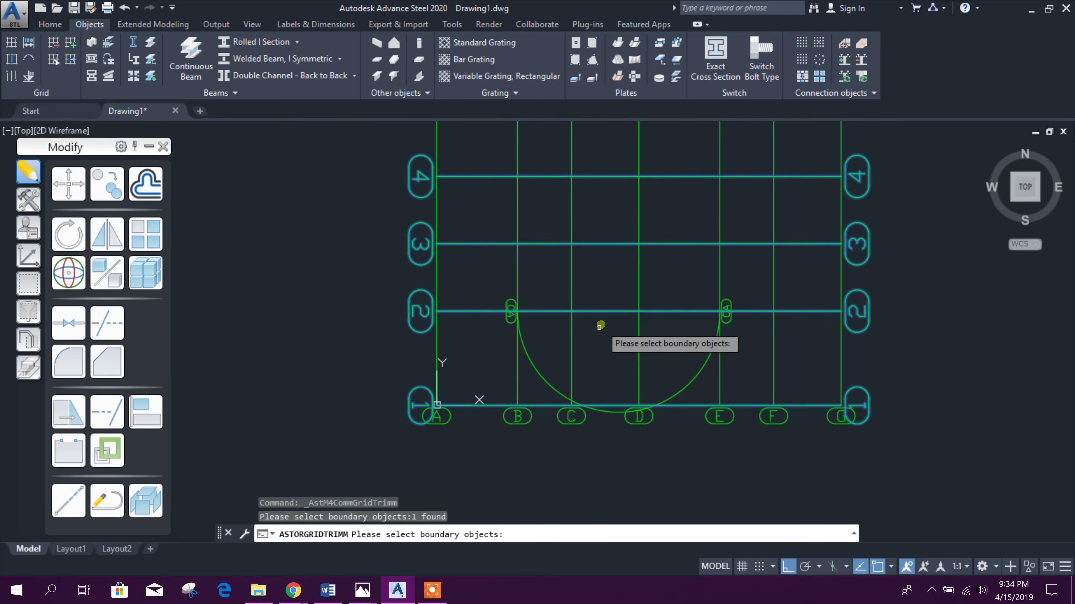
key(Return)
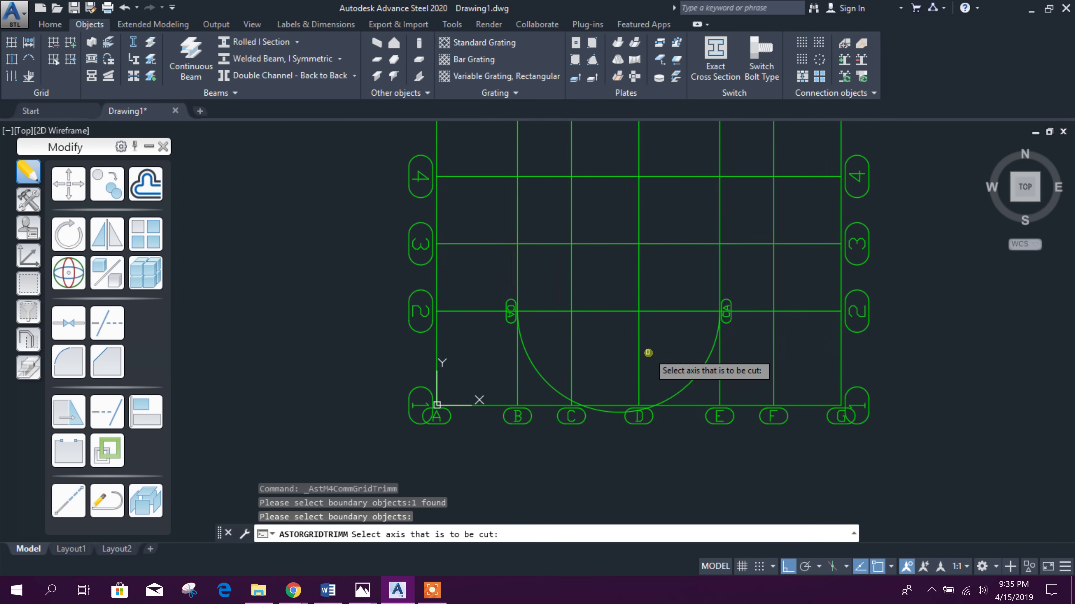
click(639, 355)
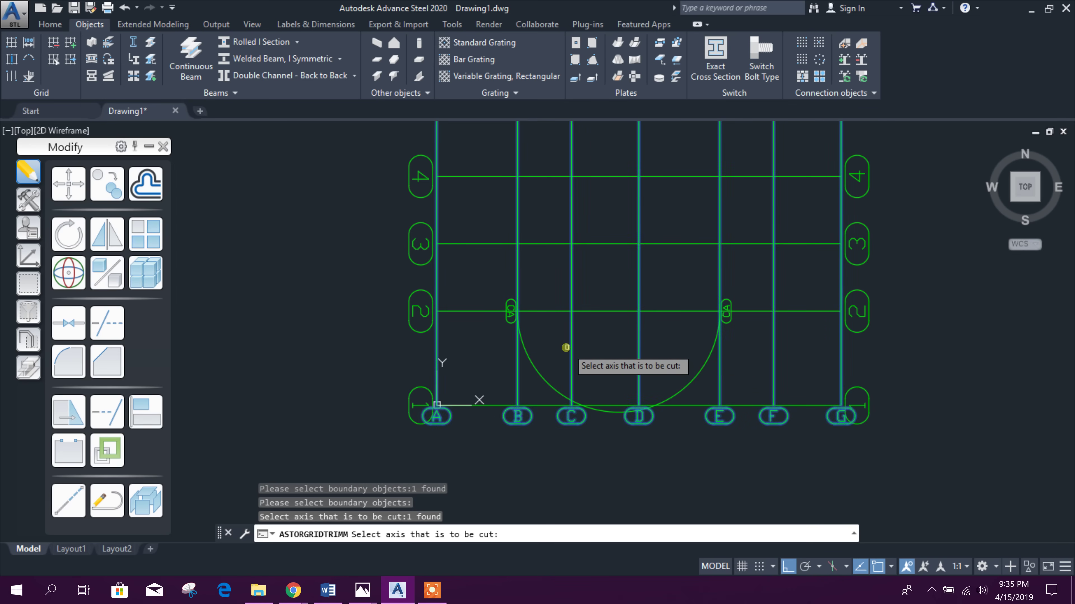
click(571, 349)
key(Return)
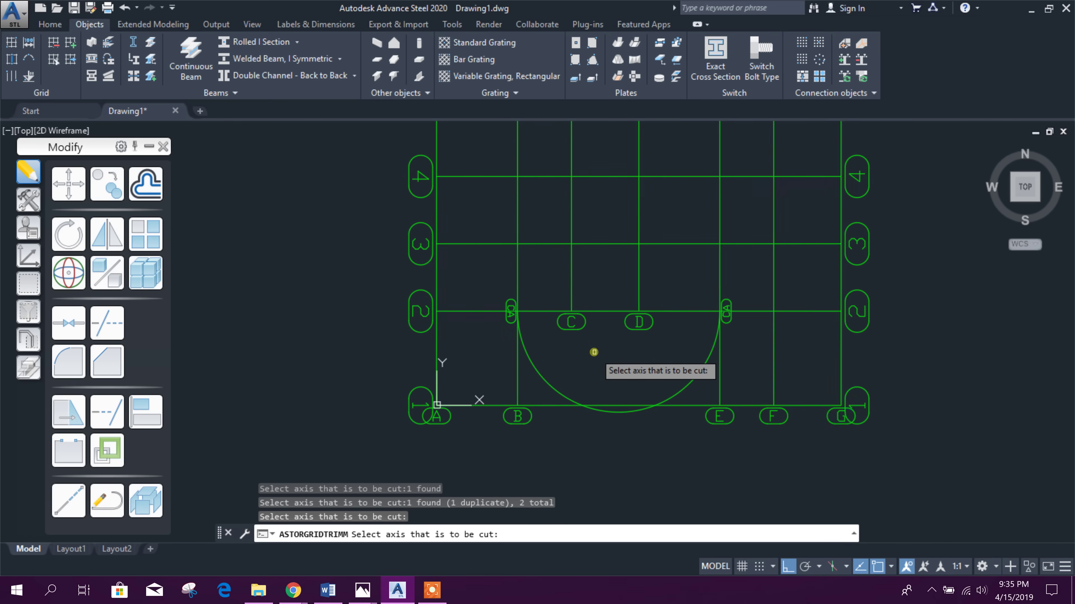
key(Escape)
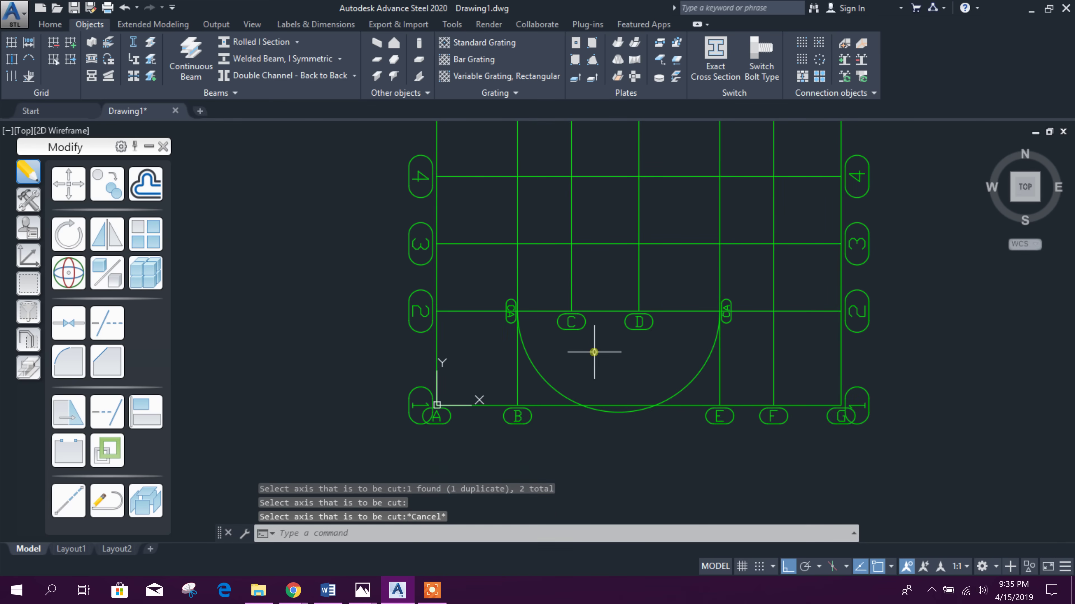
middle_drag(592, 352, 643, 383)
scroll(619, 384, down, 2)
scroll(626, 400, up, 2)
scroll(625, 400, up, 2)
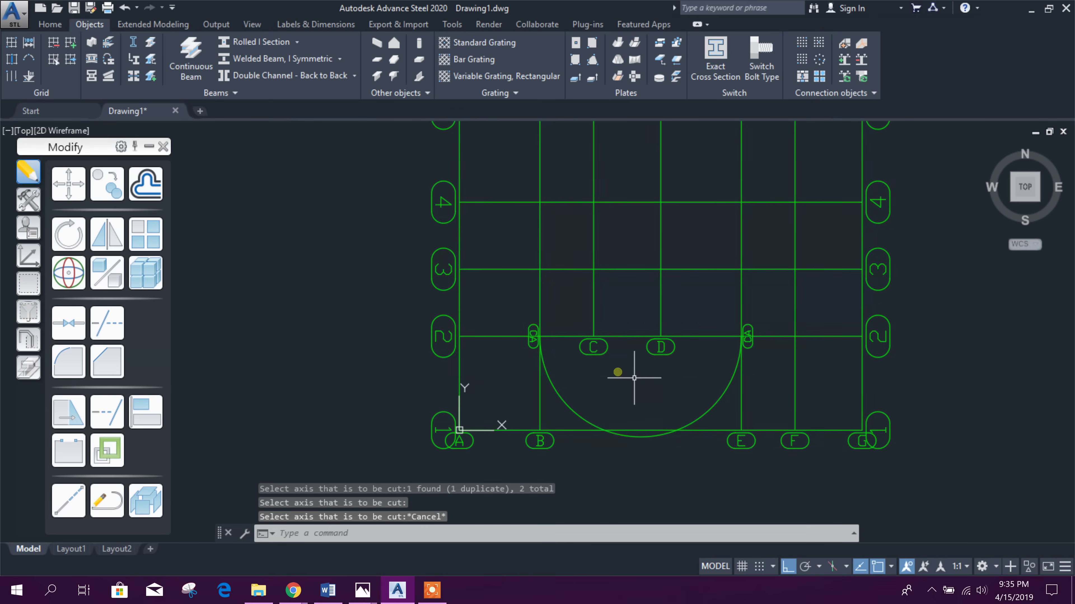
scroll(655, 380, down, 2)
scroll(643, 411, up, 2)
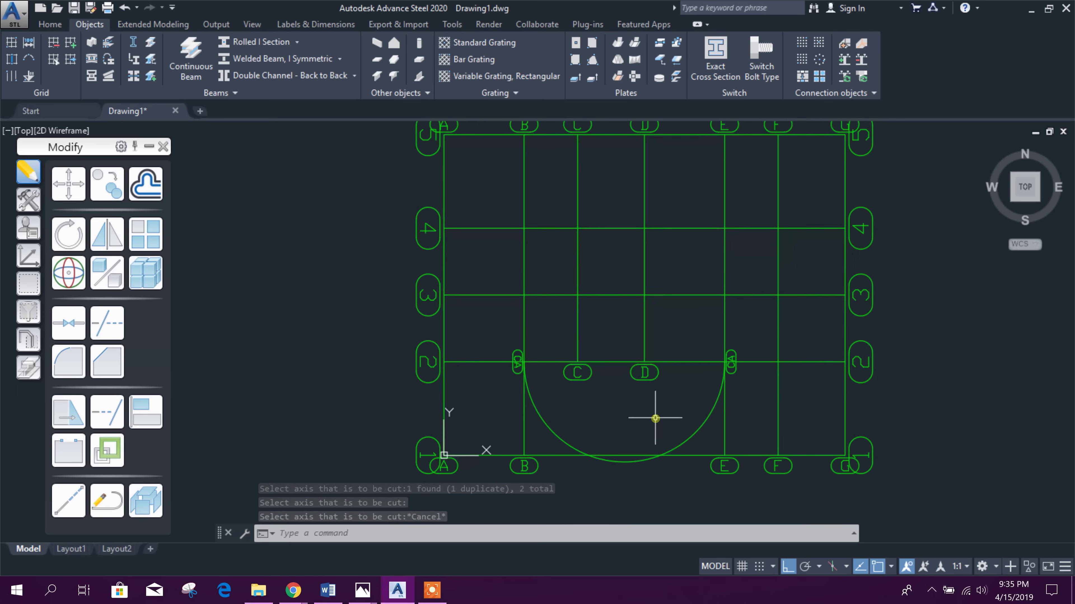
scroll(664, 360, down, 2)
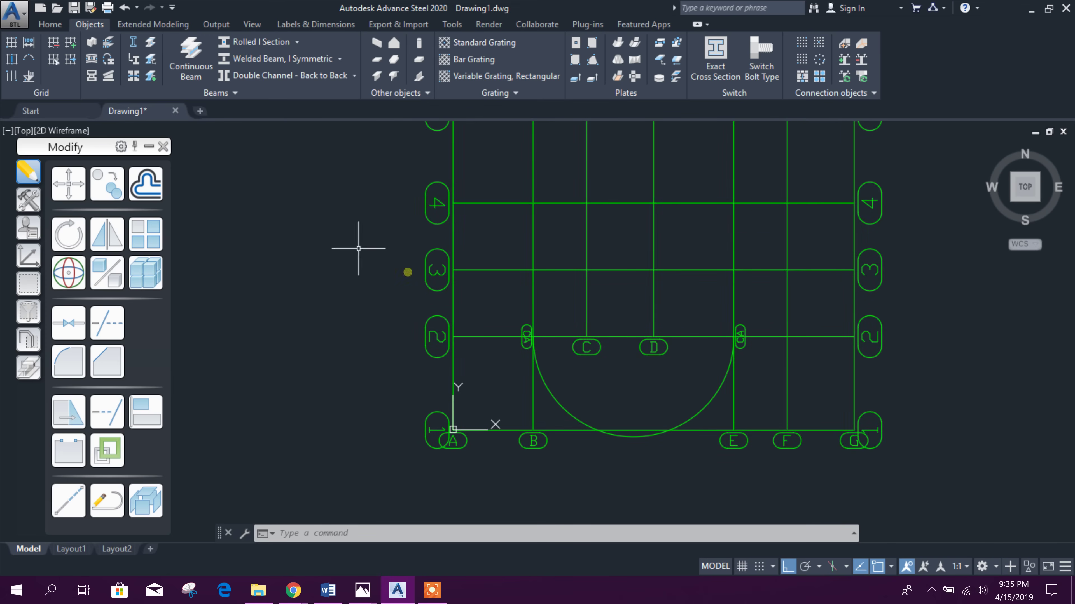
- Extend vertical axes C and D down to horizontal axis 1, using axis 1 as the boundary
click(72, 61)
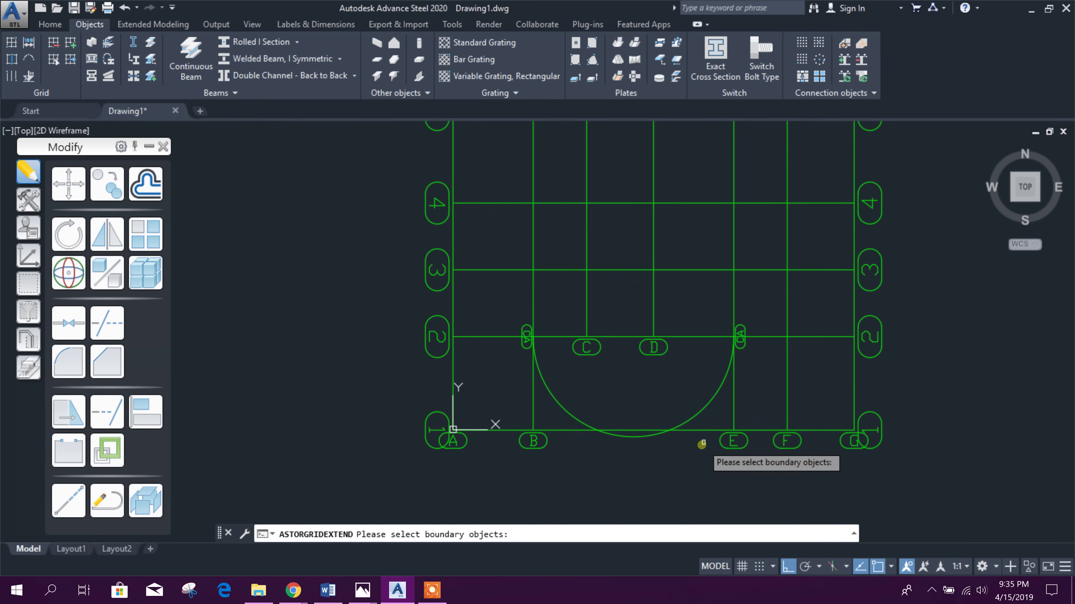
click(704, 432)
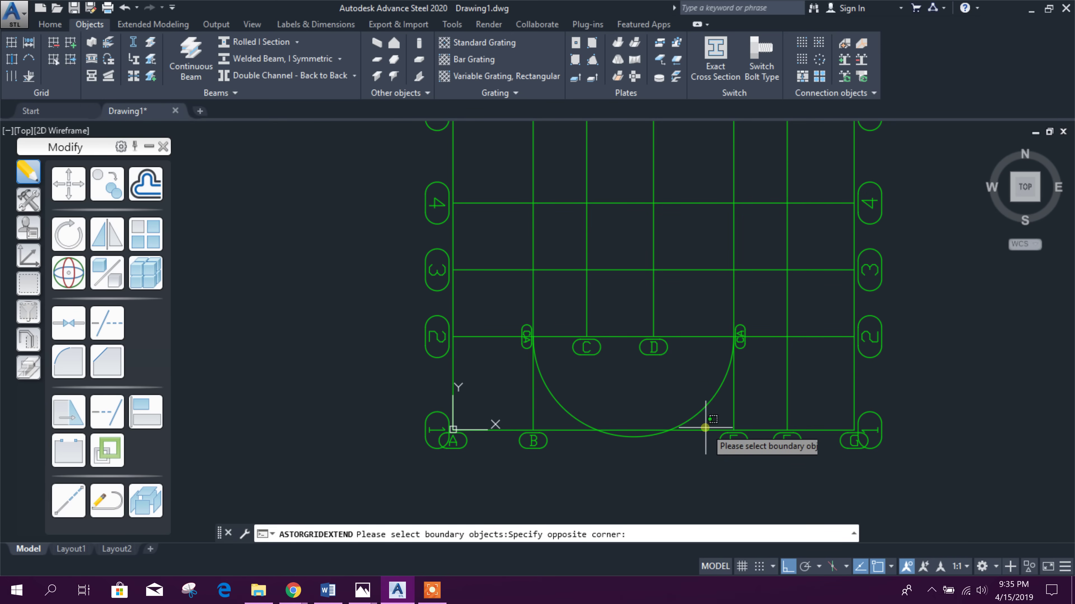
click(679, 460)
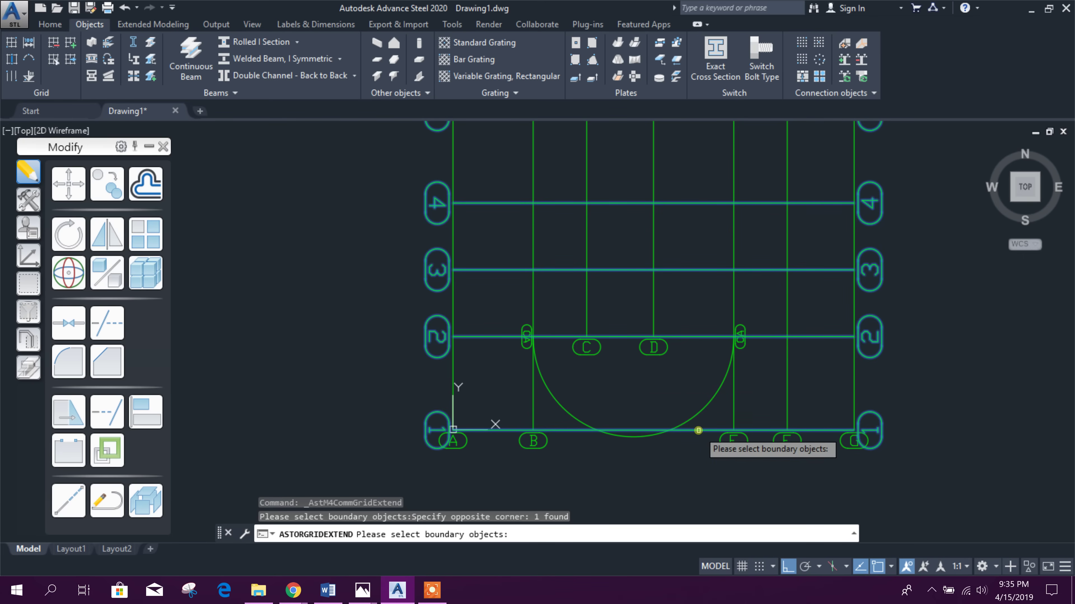
click(699, 429)
key(Return)
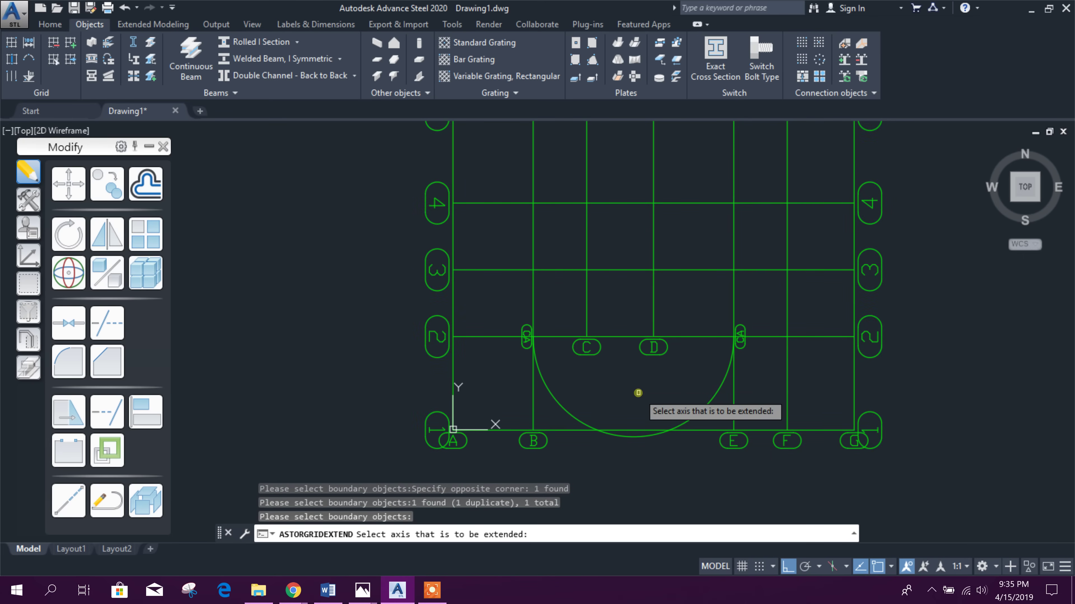
click(586, 298)
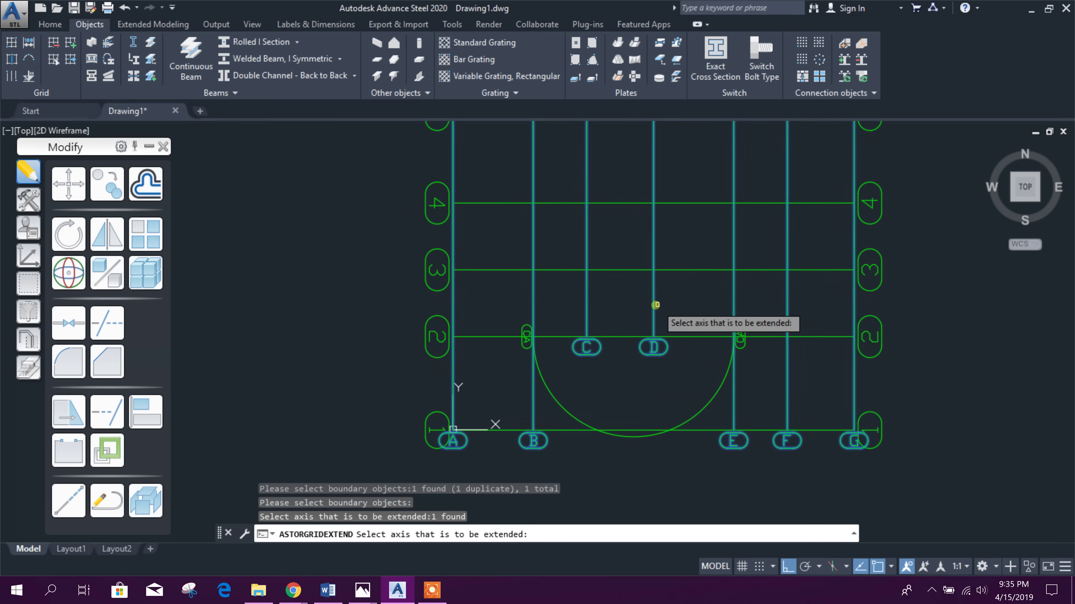
click(653, 300)
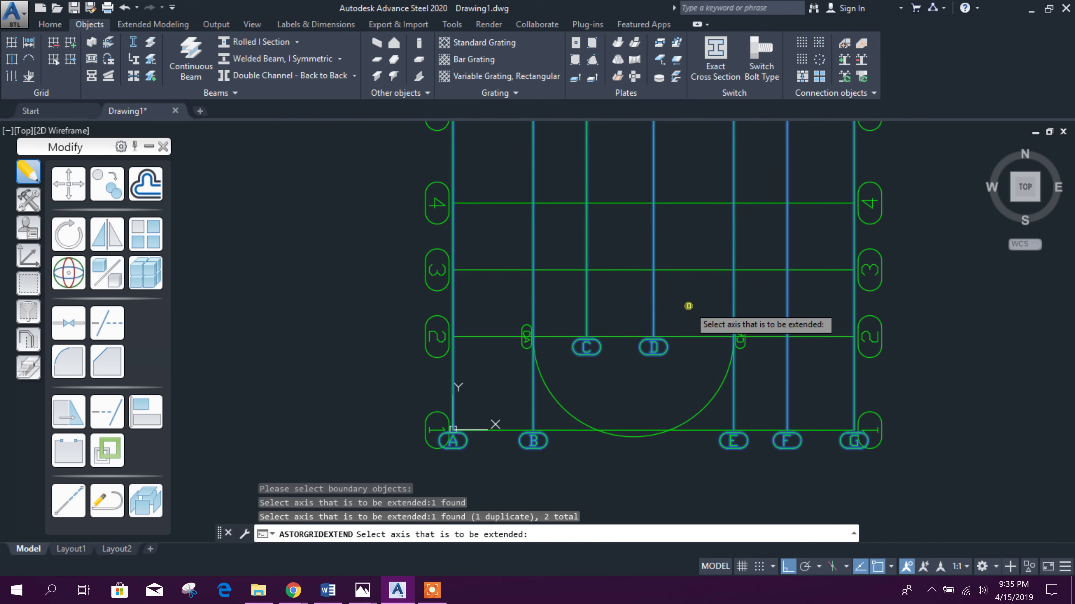
key(Escape)
scroll(670, 348, down, 5)
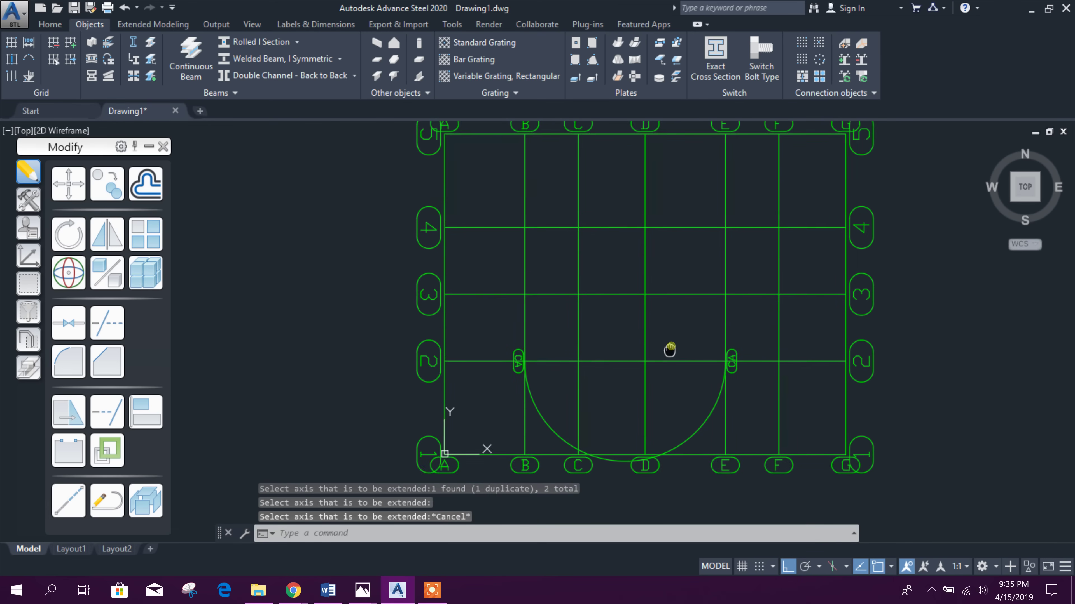
scroll(647, 361, up, 4)
scroll(681, 343, down, 3)
scroll(647, 372, up, 3)
scroll(665, 364, down, 4)
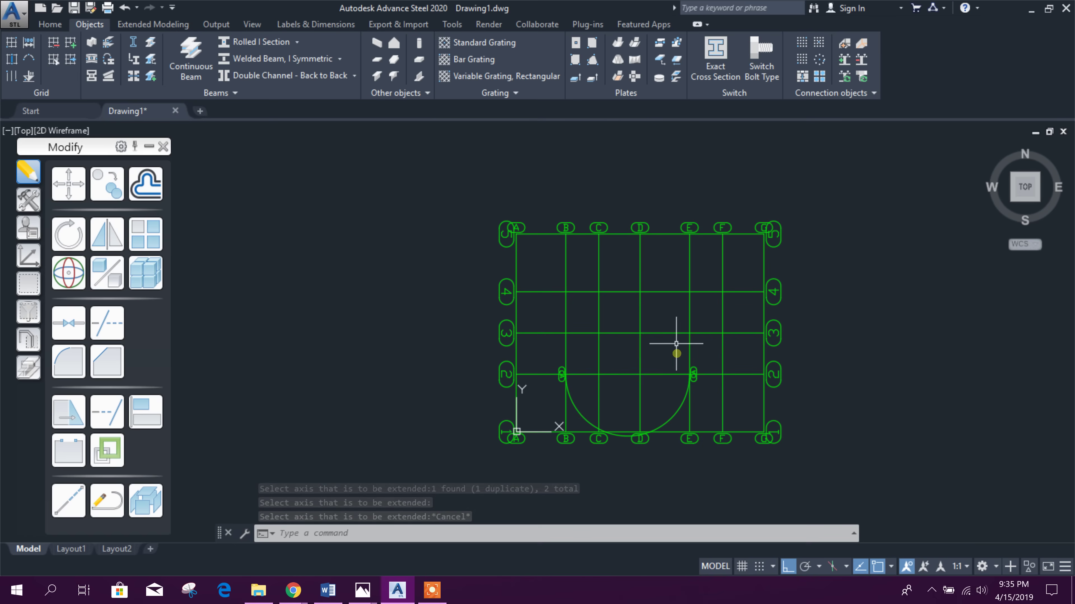
scroll(669, 373, up, 3)
scroll(647, 372, up, 2)
scroll(652, 360, down, 2)
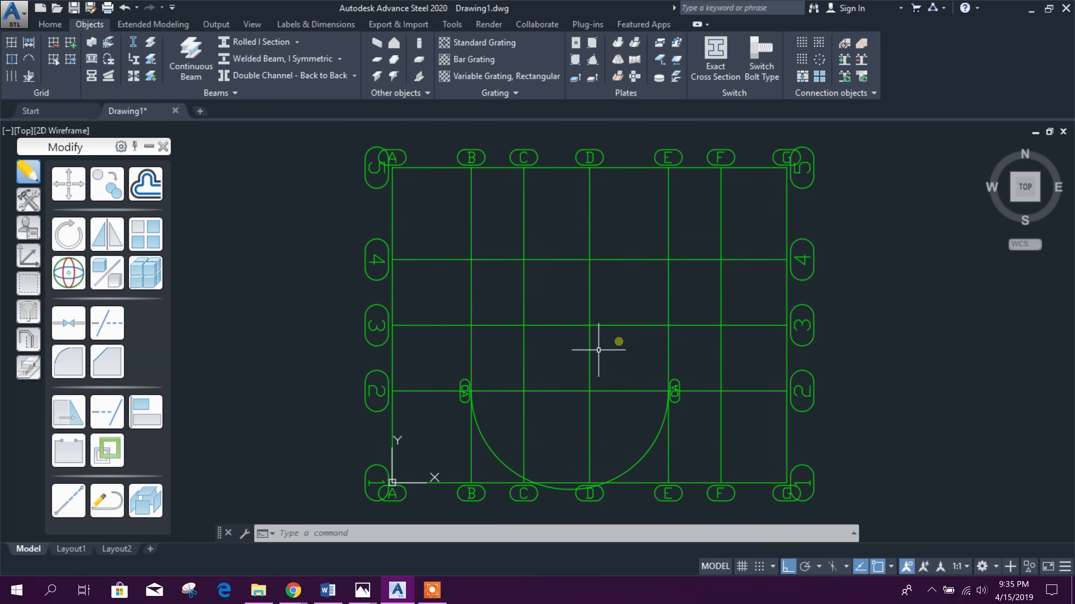
scroll(613, 376, up, 5)
scroll(613, 376, down, 4)
scroll(616, 376, up, 4)
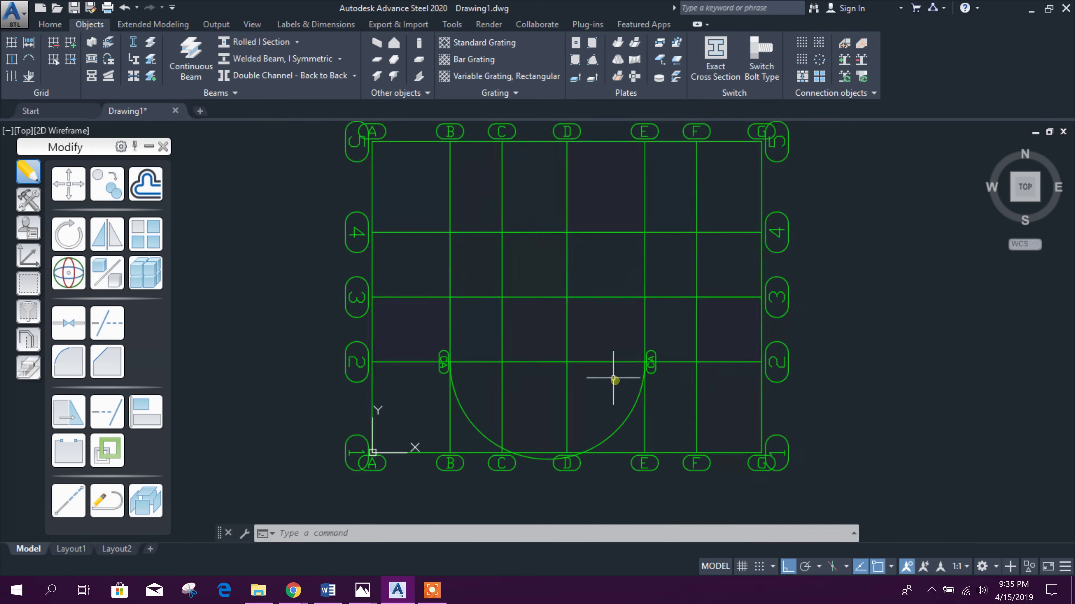
middle_drag(619, 315, 646, 305)
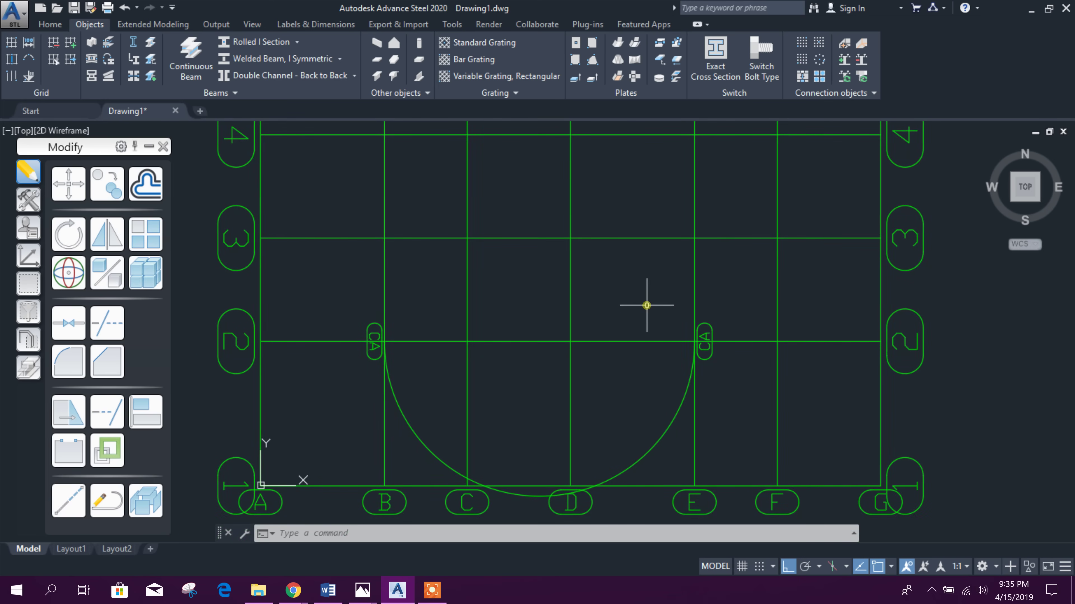